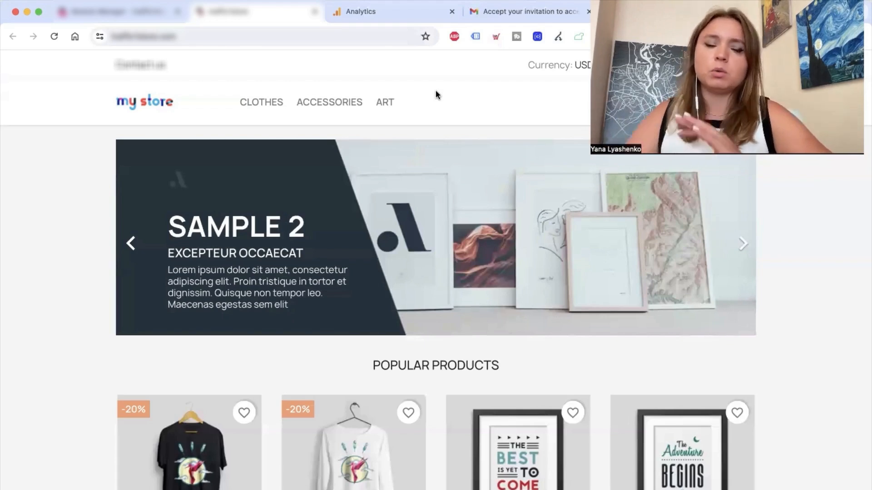
Step: Go from the store website to Google Merchant Center and start creating a new Merchant Center account
click(636, 12)
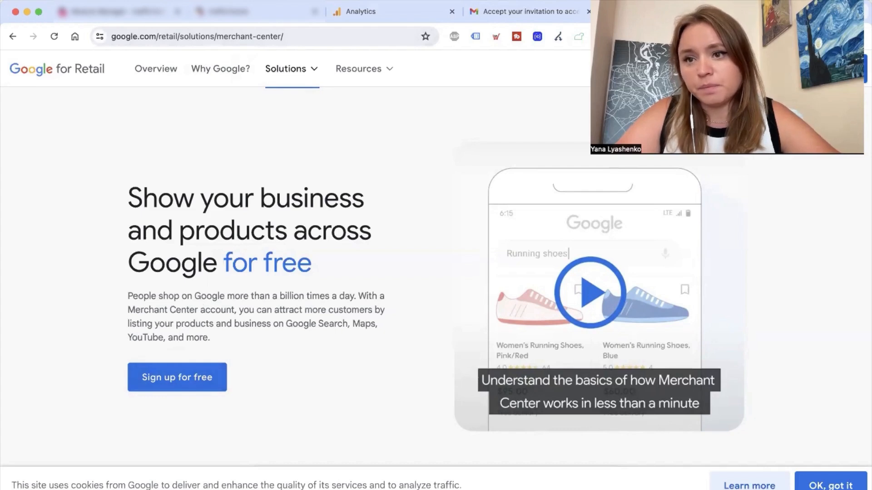
click(737, 68)
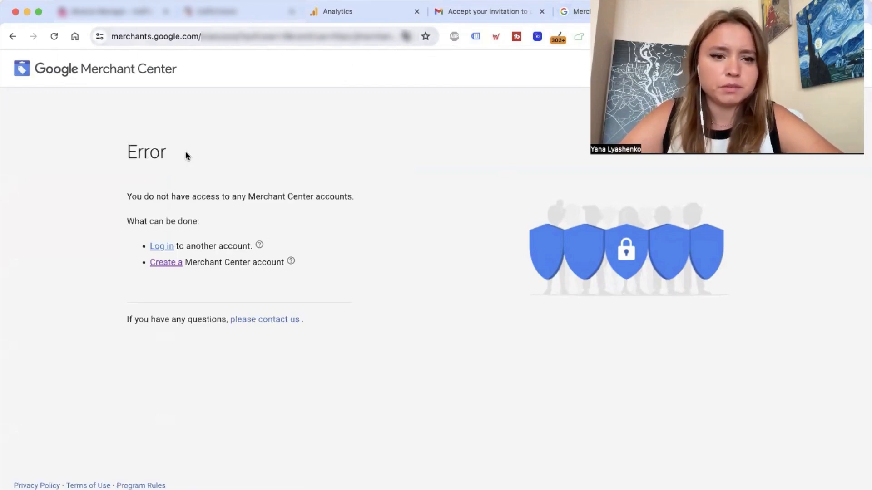
click(168, 267)
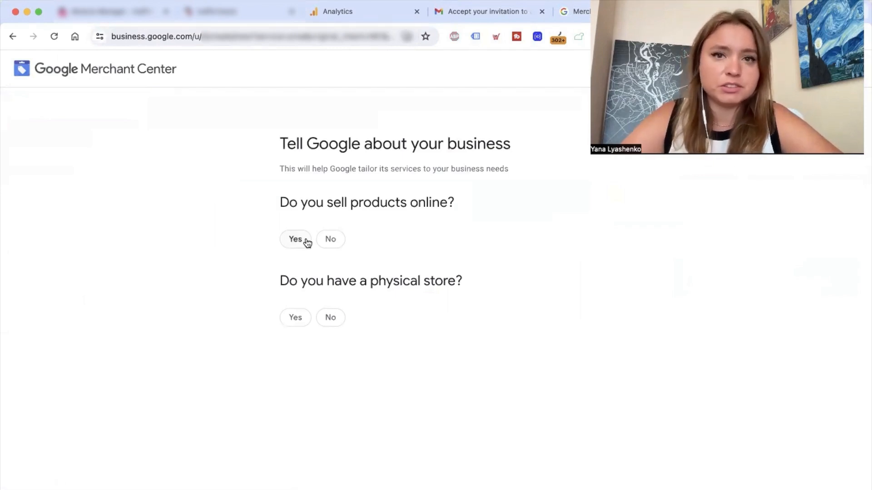
Step: Declare that products are sold online, supply the store website's copied URL, state there is no physical store, and continue
click(307, 242)
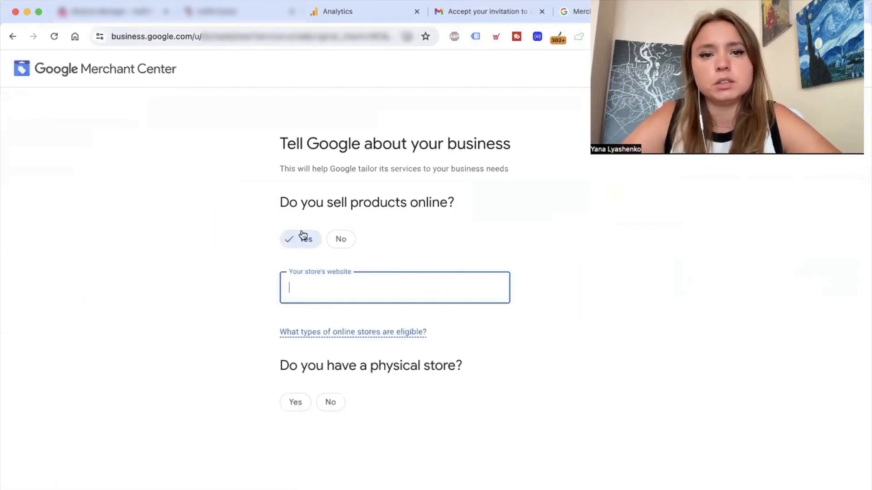
click(211, 18)
click(169, 43)
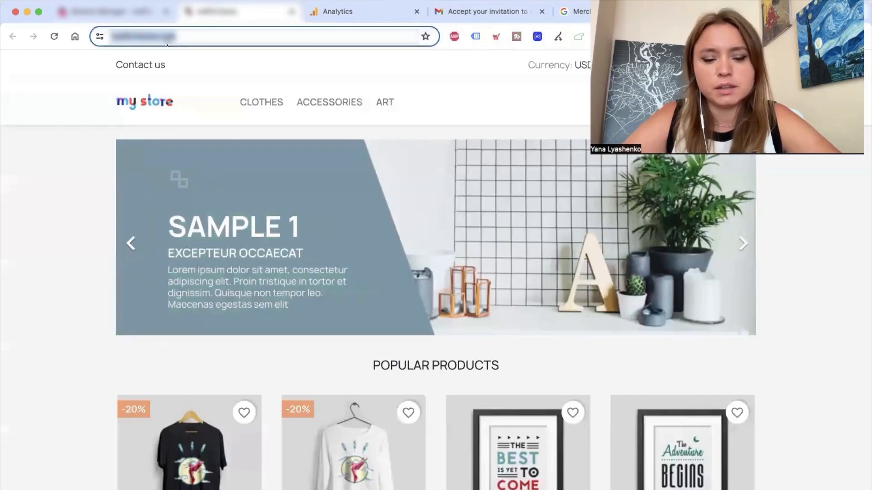
key(super+c)
click(571, 11)
key(super+v)
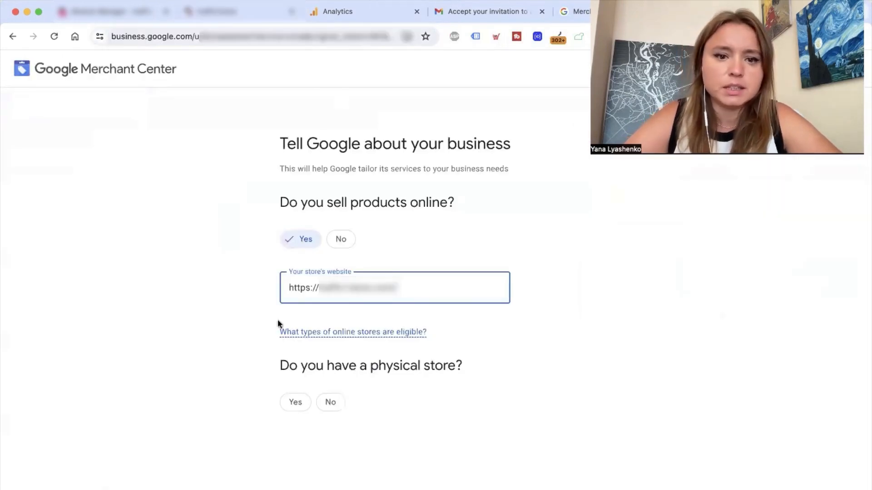
click(330, 403)
click(309, 443)
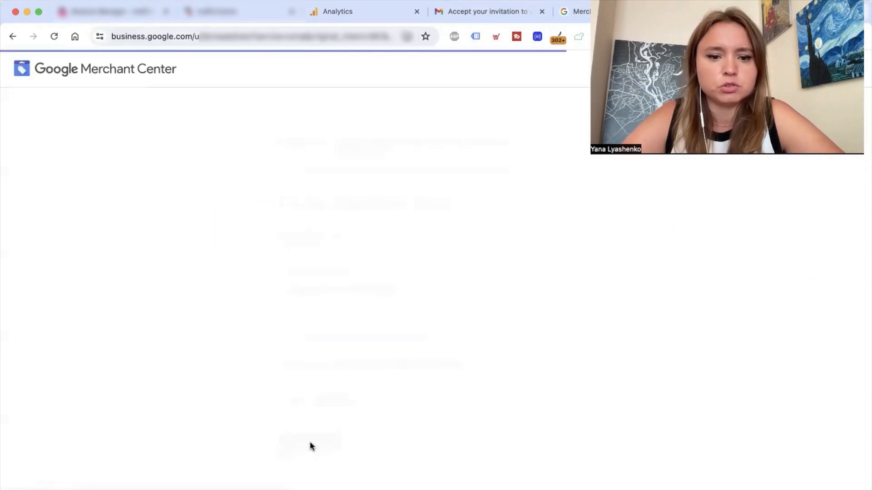
Step: Continue to Merchant Center with personalized email notifications and survey and pilot invitations enabled, and get past the welcome message
scroll(295, 343, down, 10)
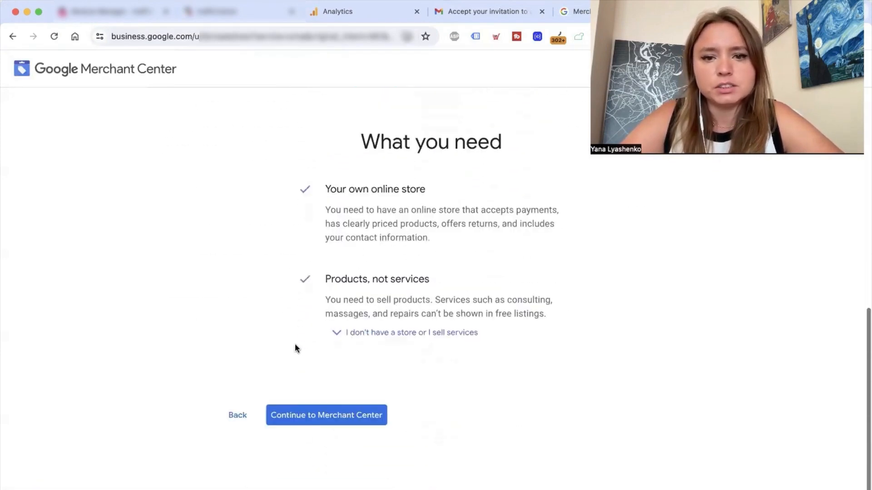
click(319, 416)
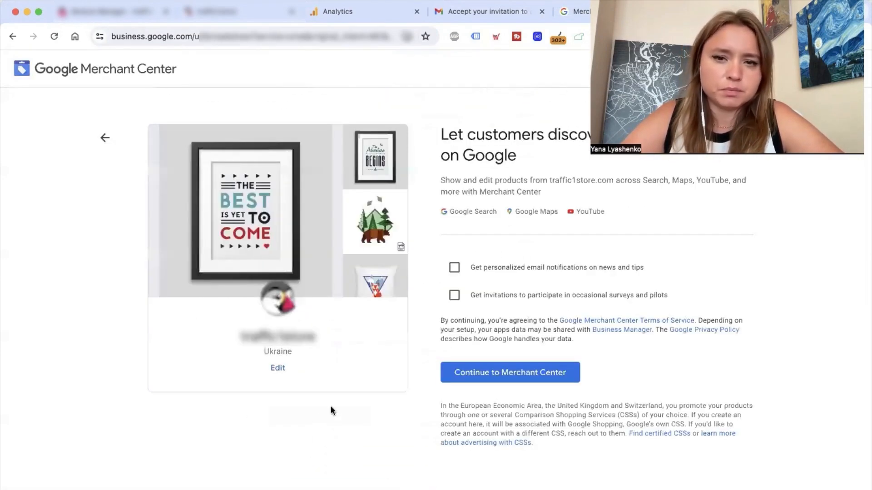
click(454, 267)
click(455, 296)
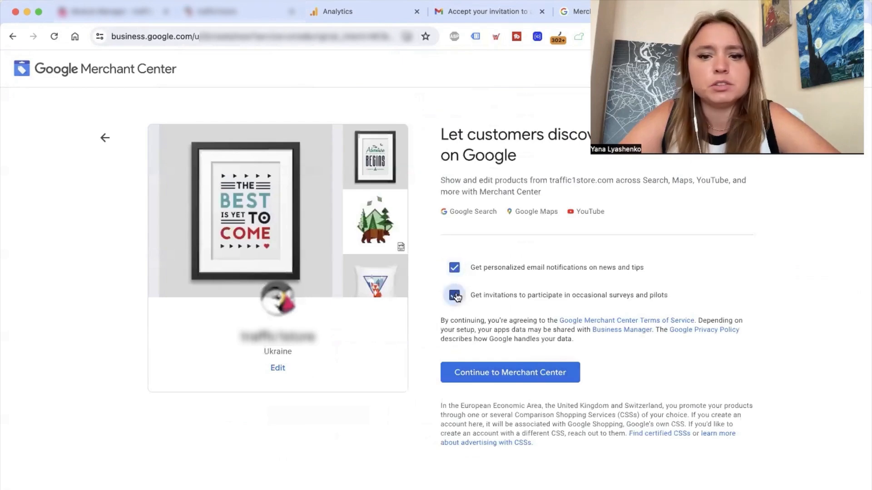
click(489, 370)
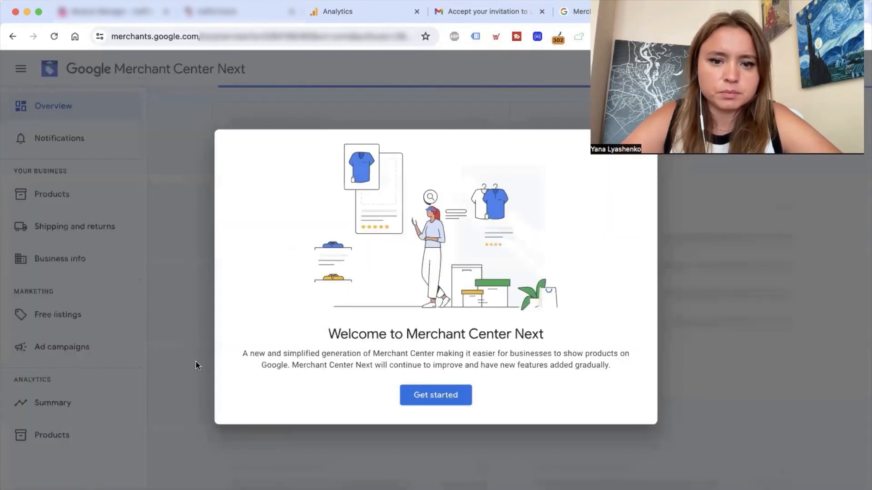
click(435, 395)
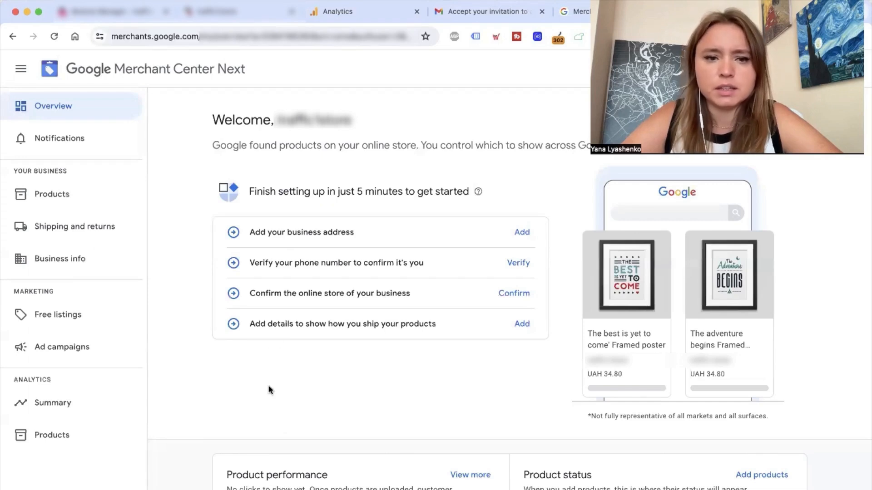
Step: Review the setup tasks on the Merchant Center overview, focusing on adding the business address
drag(267, 232, 273, 339)
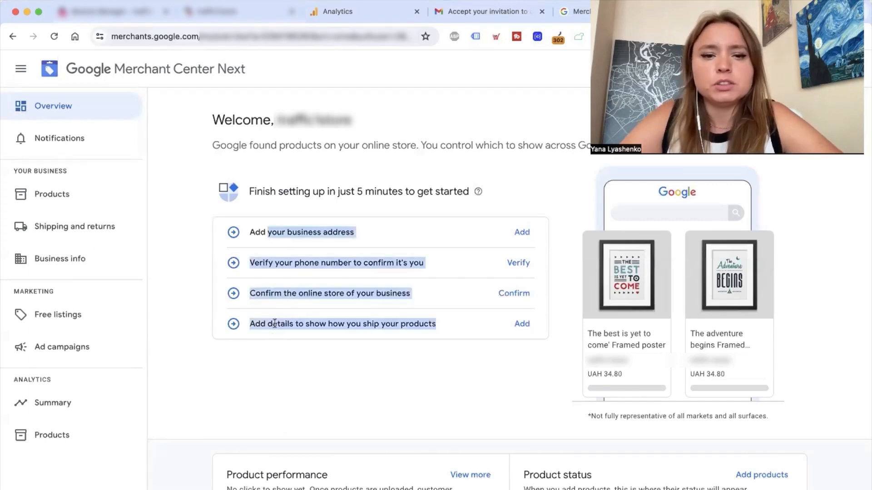
click(282, 298)
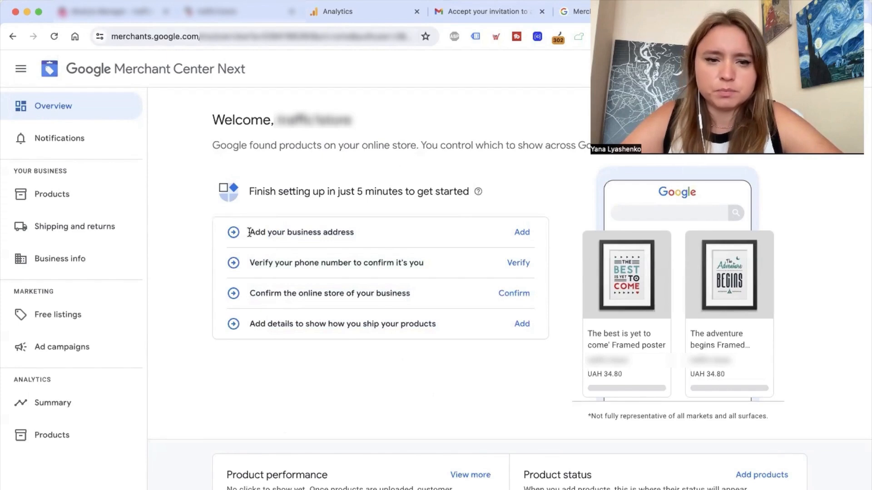
drag(253, 237, 394, 259)
click(393, 259)
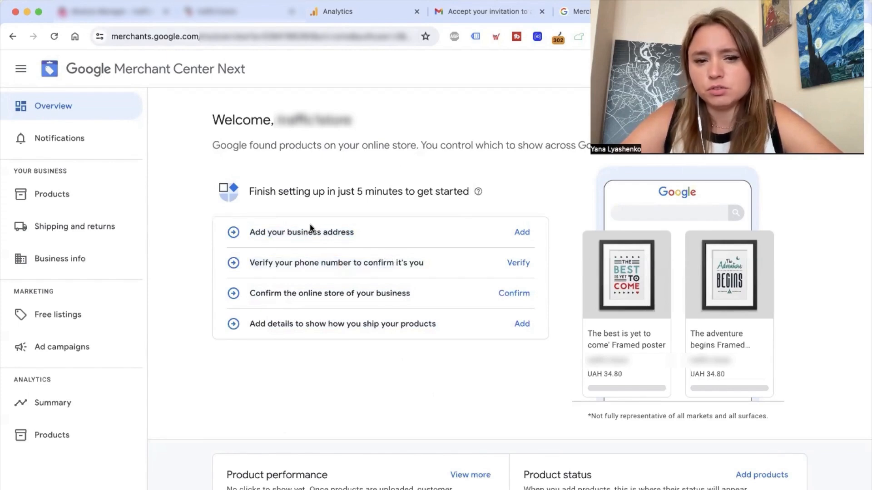
drag(248, 232, 357, 233)
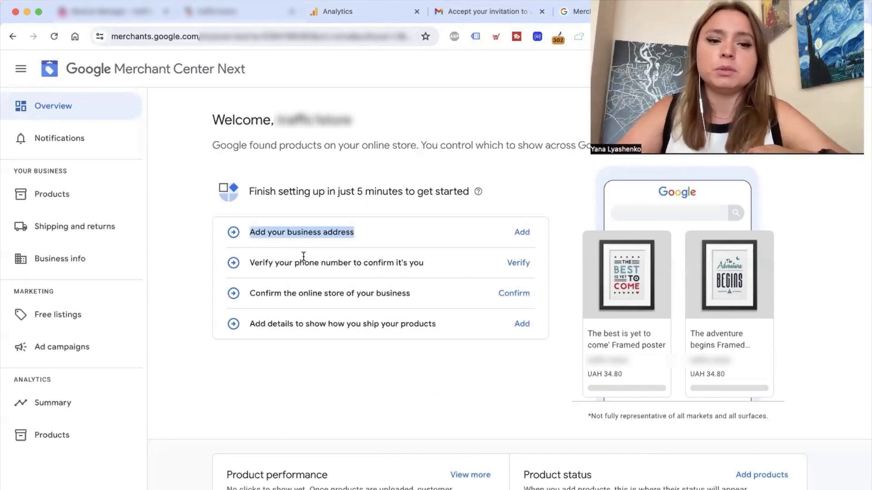
click(270, 233)
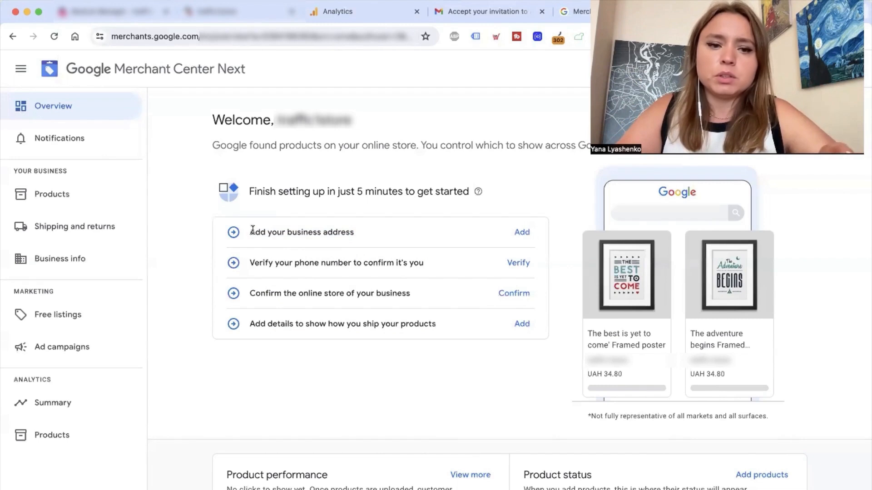
Step: View the business address form and the store website's footer, and leave the form without entering an address
drag(253, 231, 350, 235)
click(521, 232)
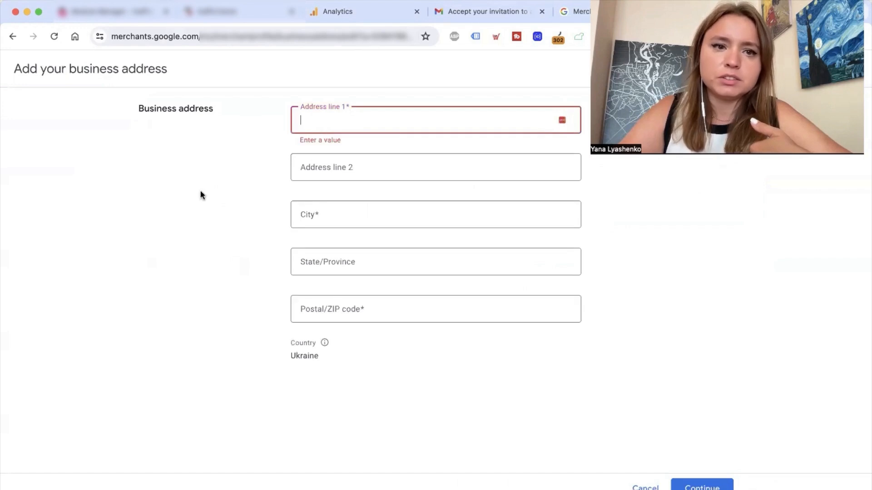
click(189, 18)
scroll(224, 327, down, 15)
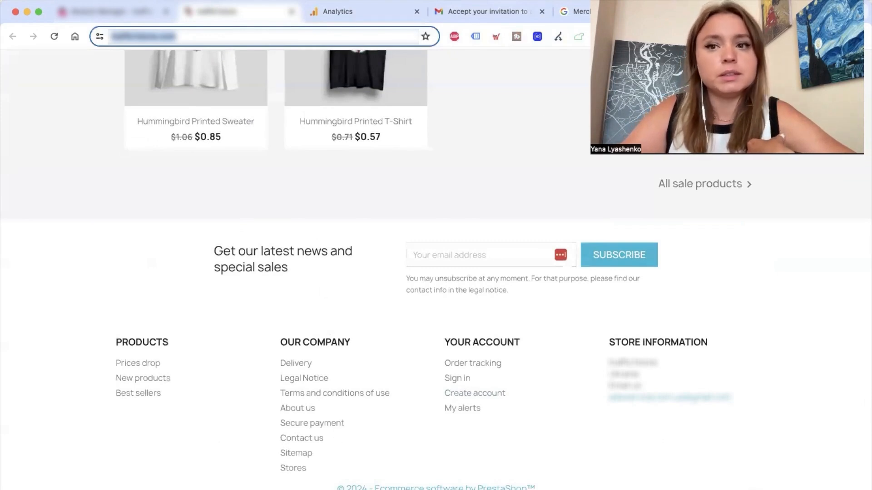
click(606, 11)
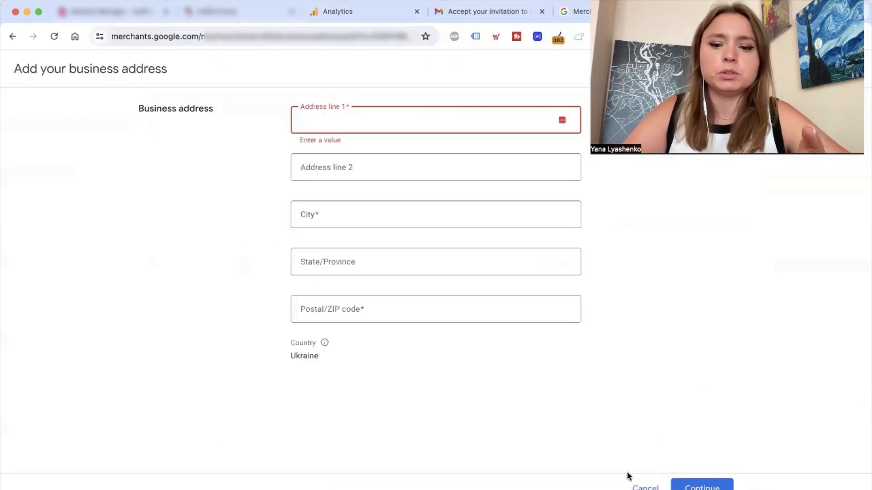
click(644, 486)
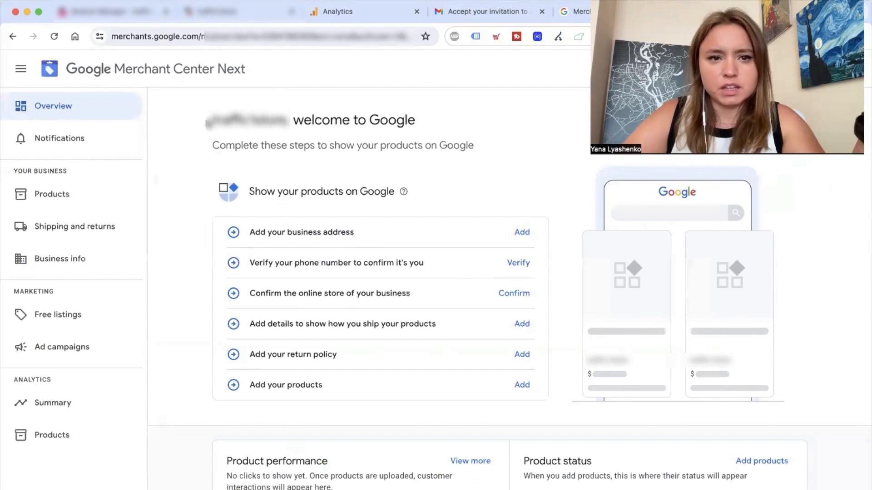
Step: Read through the expanded list of tasks required to show products on Google
drag(214, 134, 421, 404)
click(397, 183)
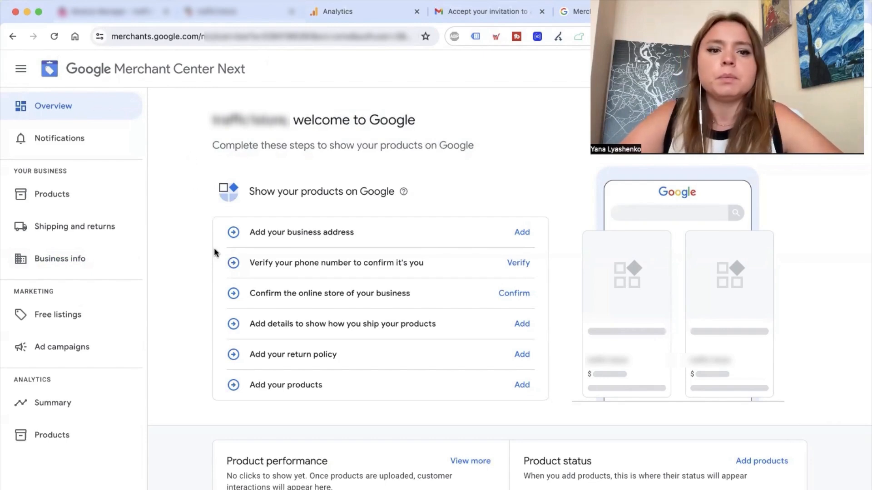
scroll(201, 290, down, 1)
drag(206, 195, 327, 389)
click(339, 391)
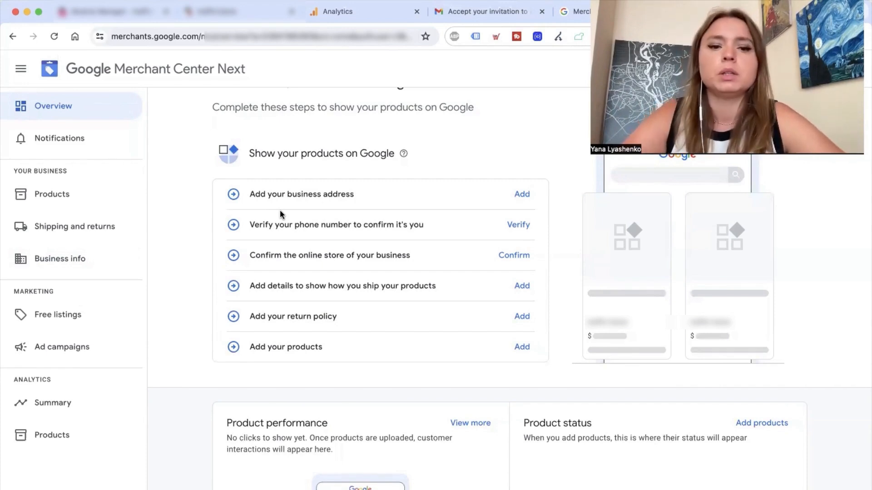
Step: Compare the business address fields with the store information in the website's footer, and cancel the address form
drag(248, 193, 391, 196)
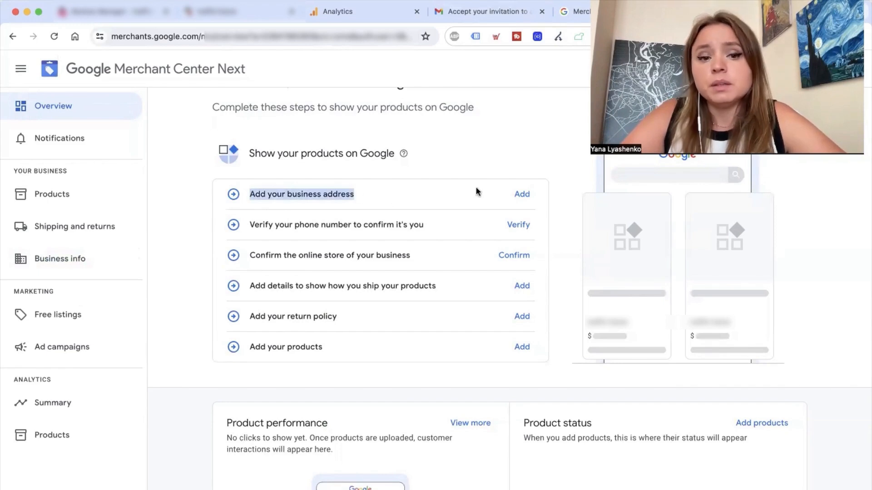
click(527, 194)
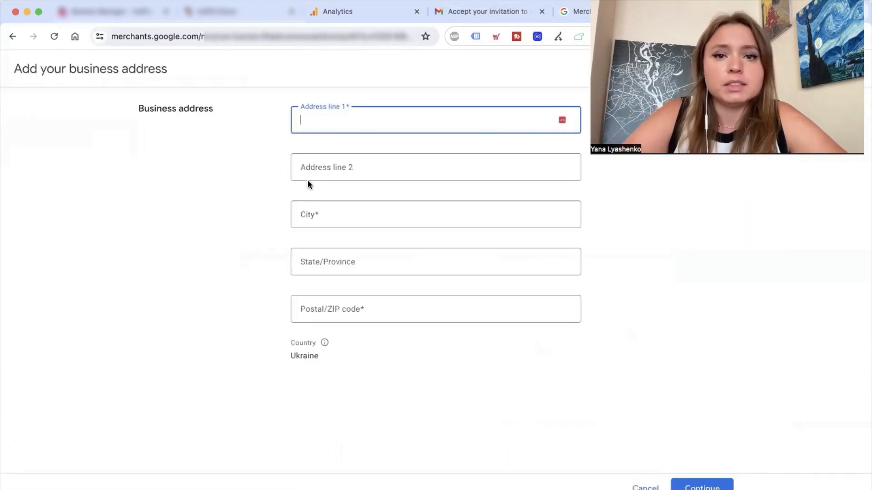
click(305, 118)
click(215, 171)
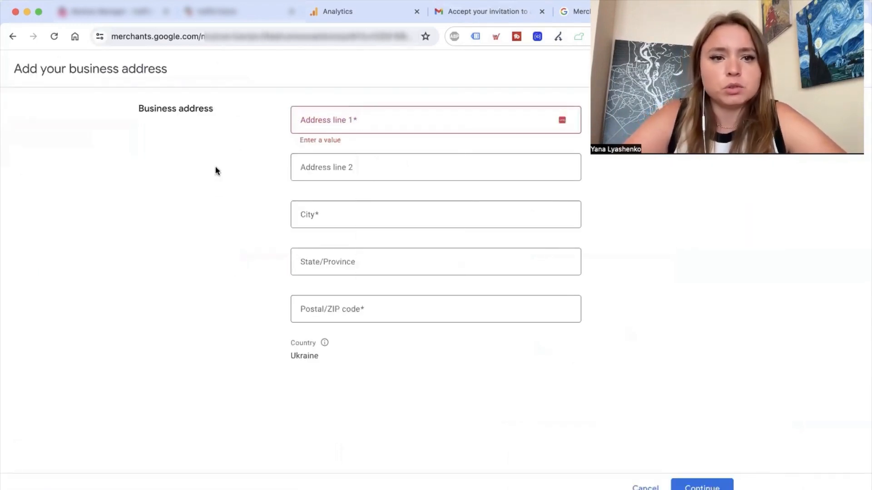
click(188, 18)
scroll(205, 208, up, 2)
scroll(205, 208, down, 2)
drag(568, 437, 659, 447)
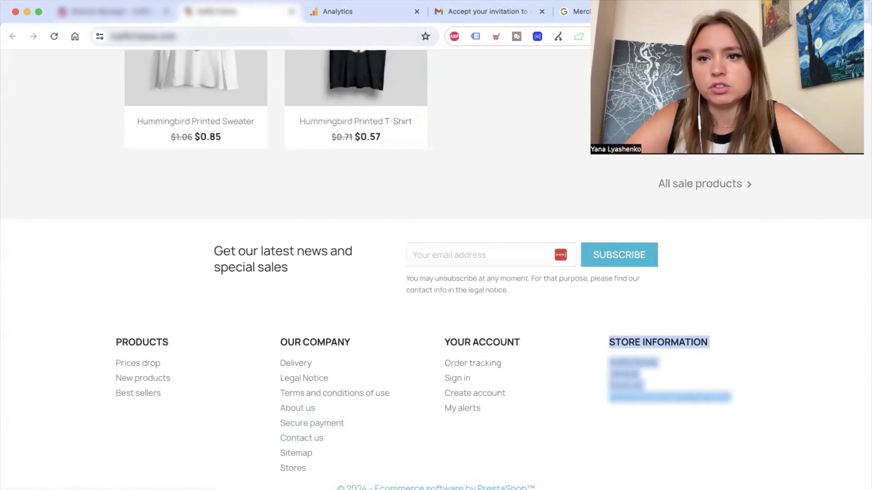
click(726, 11)
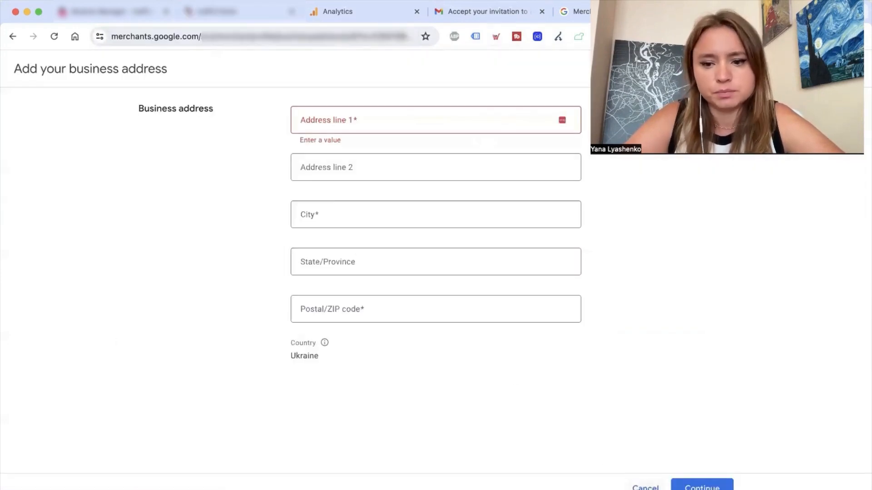
click(645, 487)
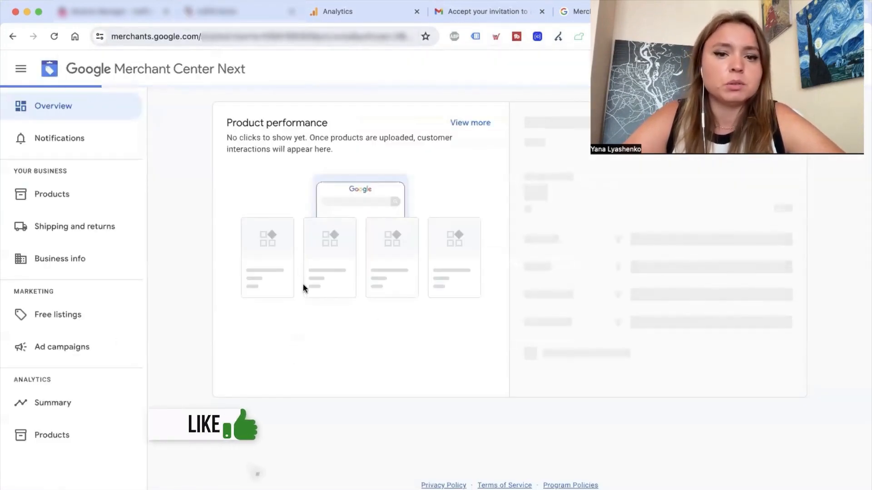
Step: Examine the phone number verification and online store confirmation tasks in the setup list
drag(269, 263, 403, 257)
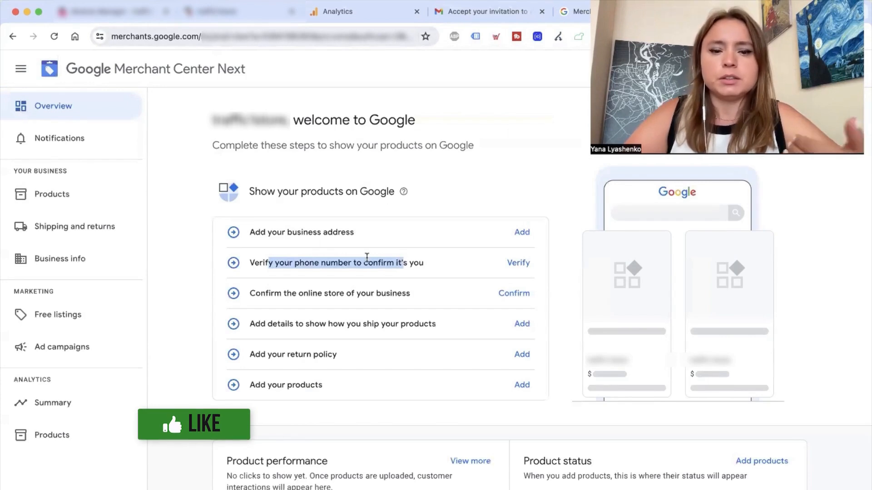
click(360, 259)
drag(253, 266, 418, 271)
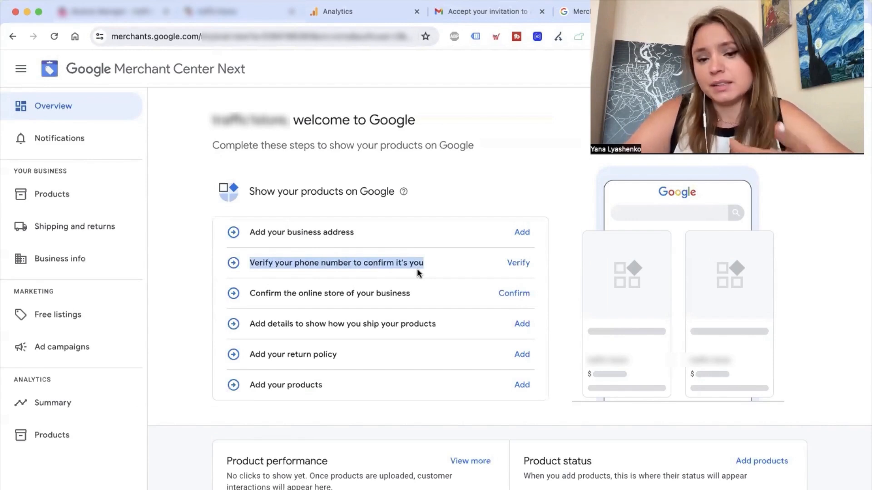
click(297, 295)
drag(252, 291, 417, 297)
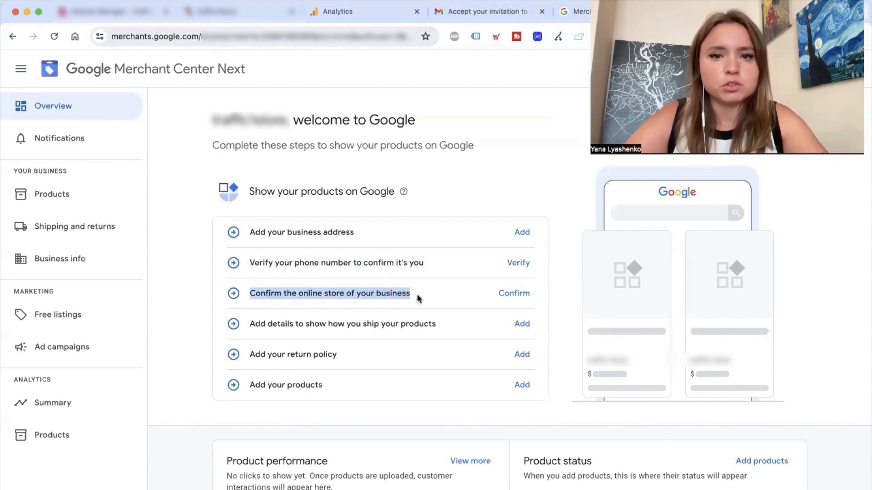
Step: Open the online store confirmation task and copy the store website's address from its browser tab
click(525, 295)
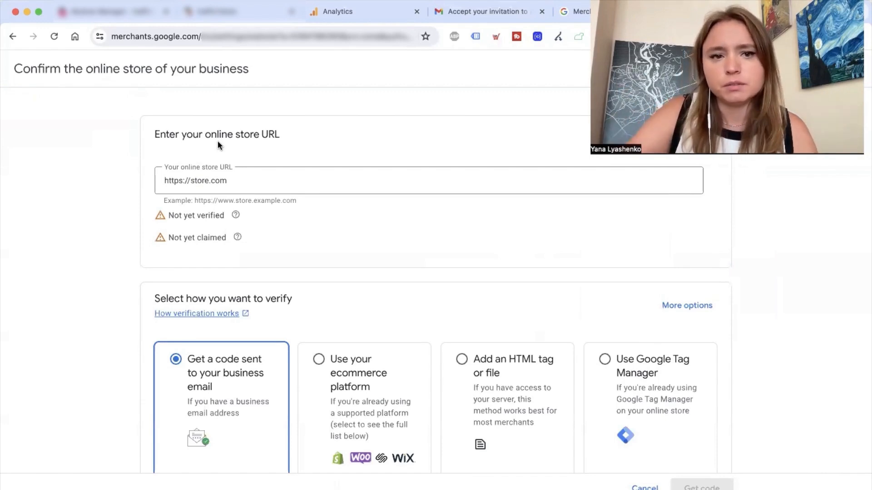
click(202, 13)
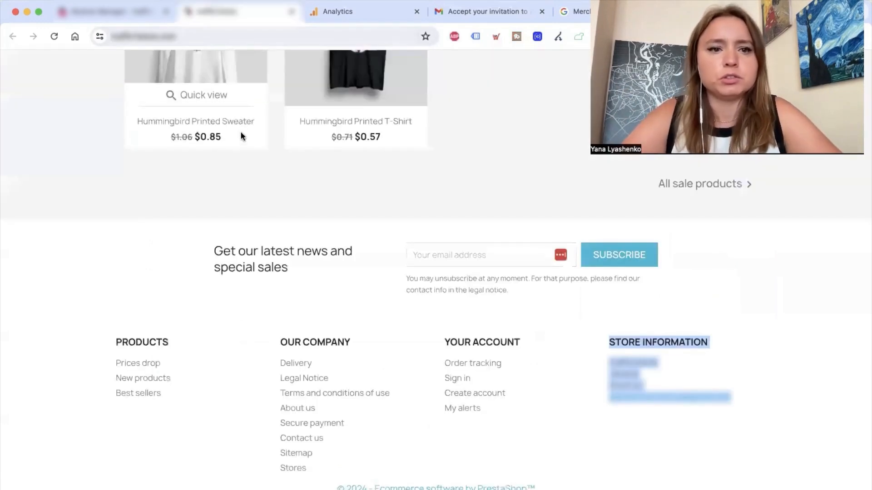
click(196, 37)
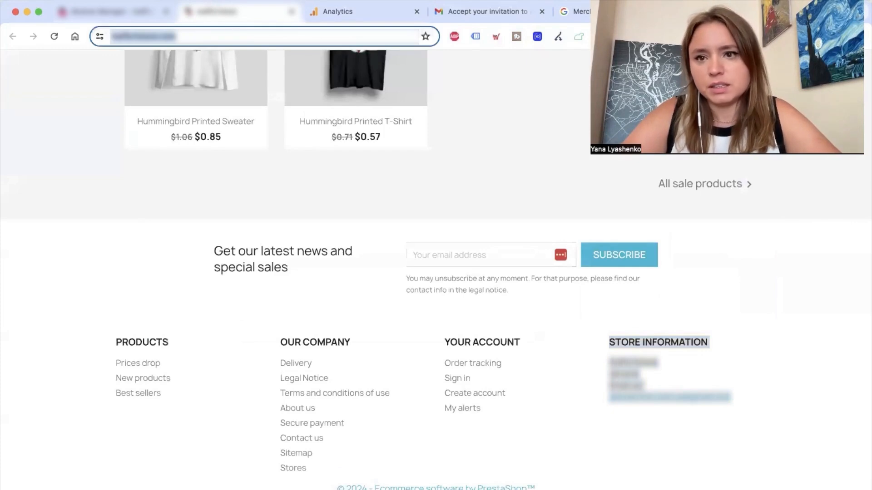
click(583, 12)
Step: Choose store verification by uploading an HTML file, download the verification file, and read the upload instructions
scroll(216, 258, down, 3)
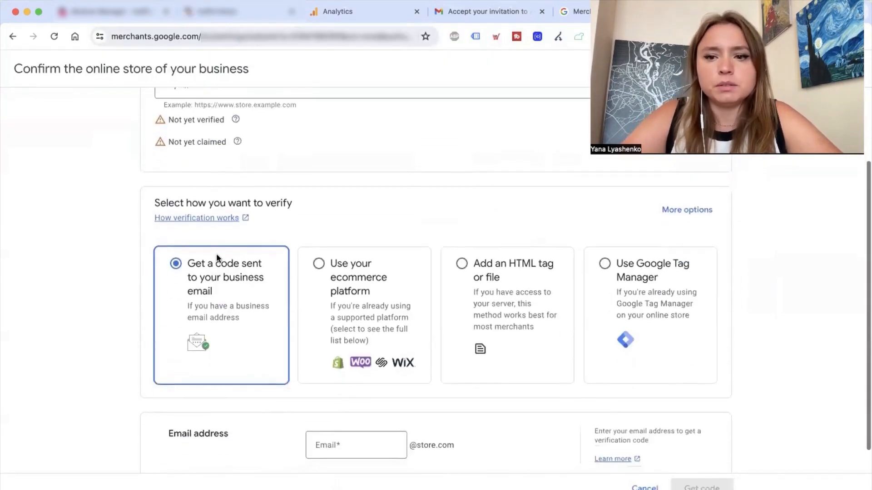
scroll(268, 254, up, 2)
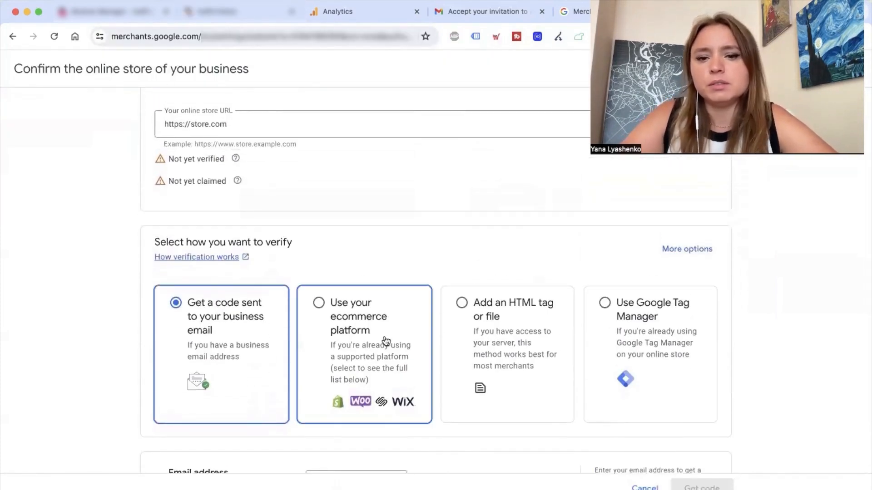
scroll(384, 321, down, 3)
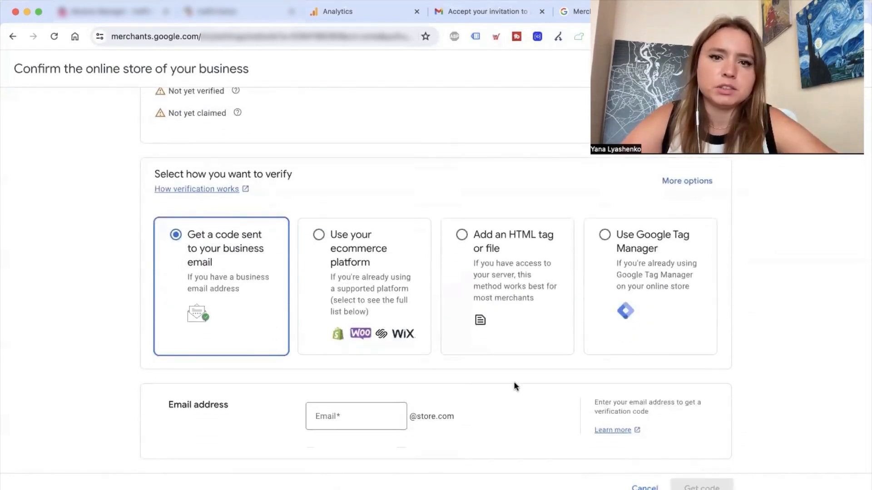
click(515, 354)
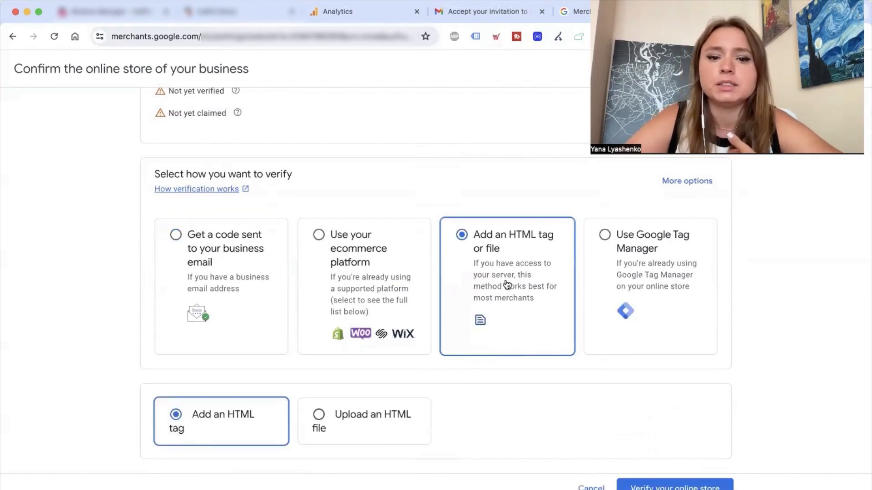
scroll(505, 317, down, 4)
click(370, 215)
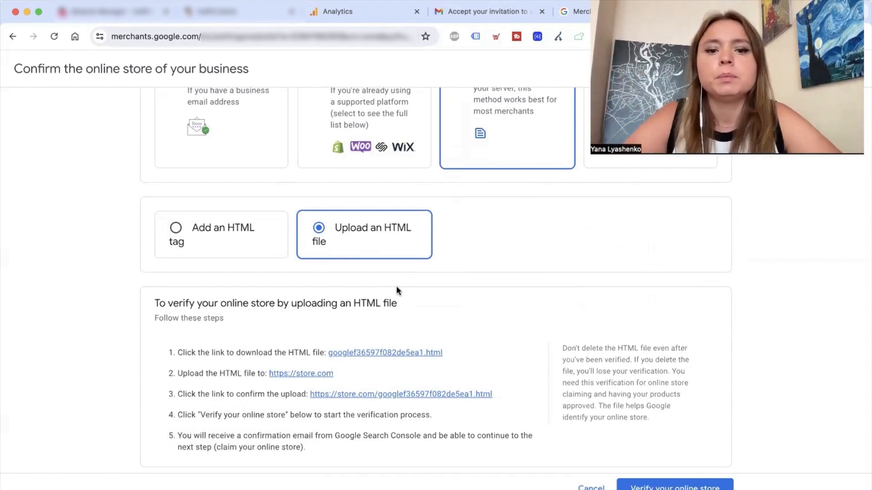
click(367, 353)
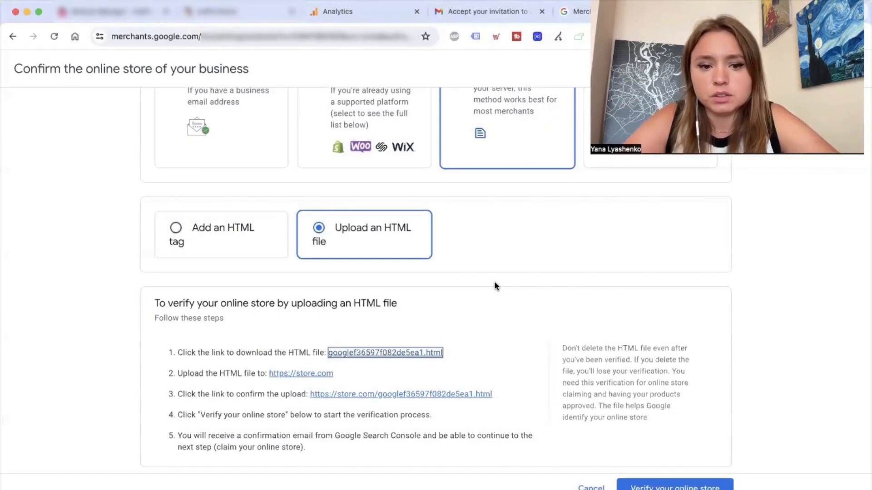
drag(220, 373, 255, 377)
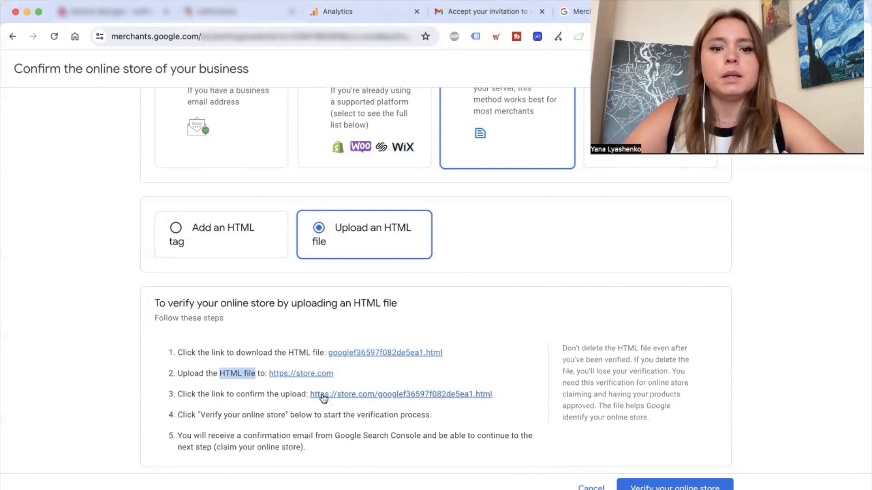
Step: Replace the placeholder online store URL with the copied store address and complete the store confirmation
scroll(297, 340, up, 3)
scroll(297, 345, up, 3)
drag(249, 183, 145, 183)
key(super+v)
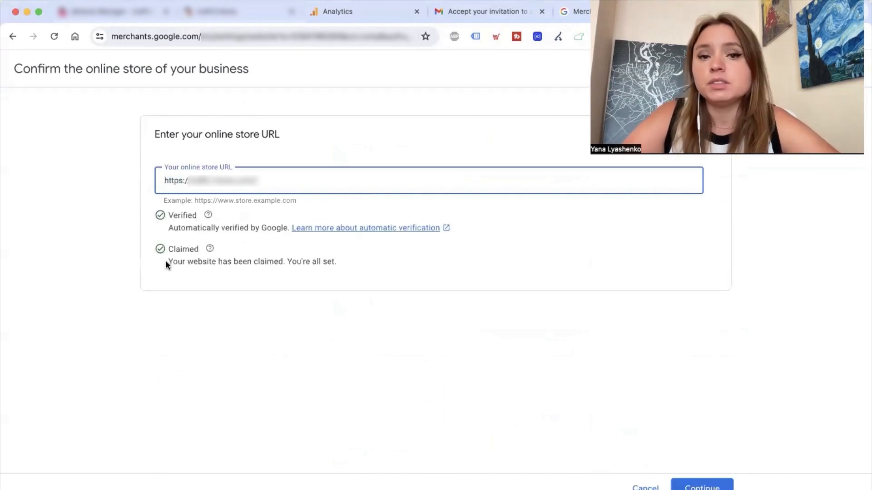
click(706, 483)
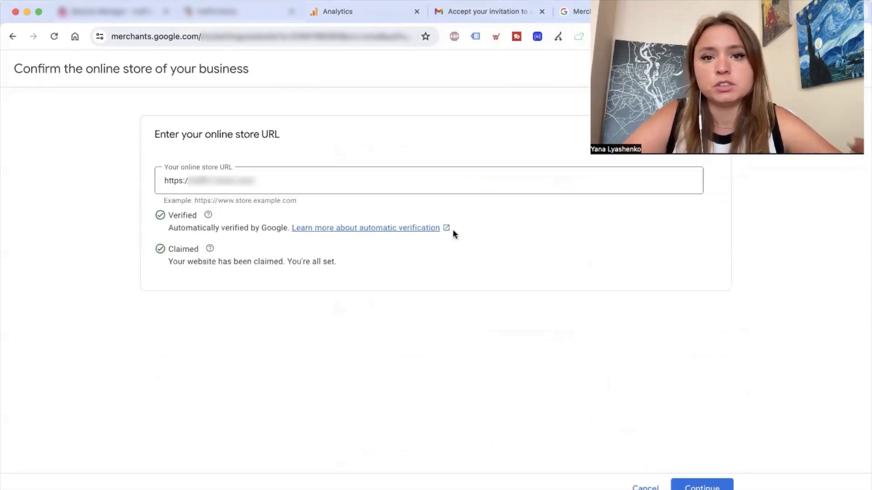
click(703, 486)
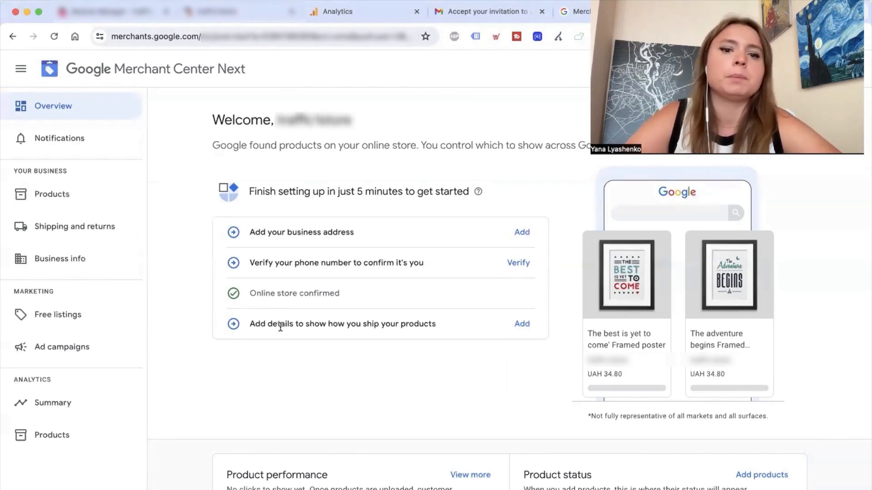
Step: Start the product shipping details task and set the United States as the country where Google shows the products
drag(252, 321, 395, 323)
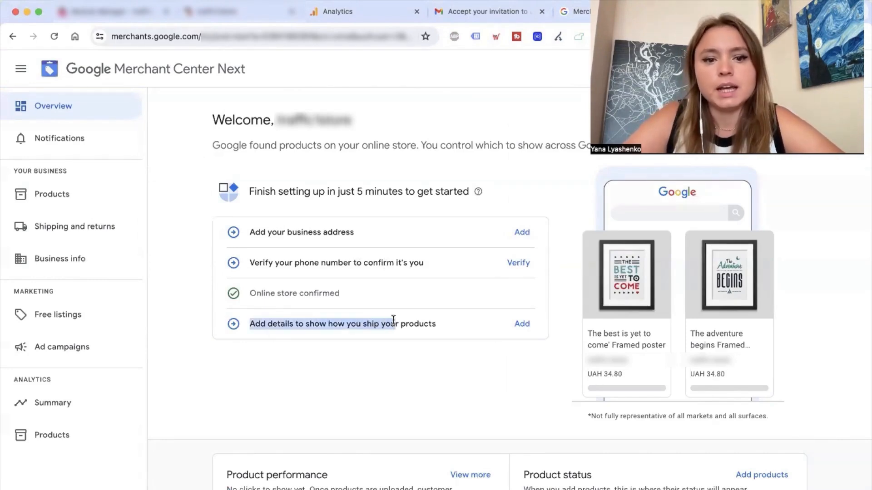
click(375, 323)
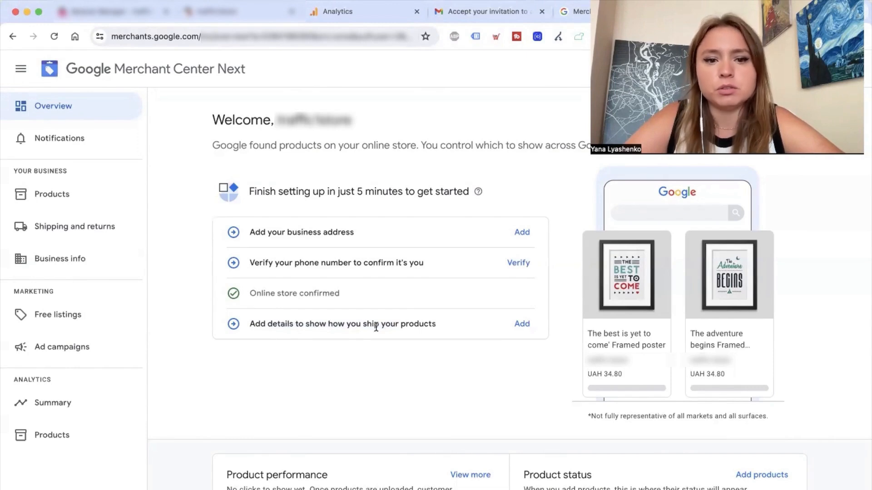
double_click(367, 324)
click(366, 357)
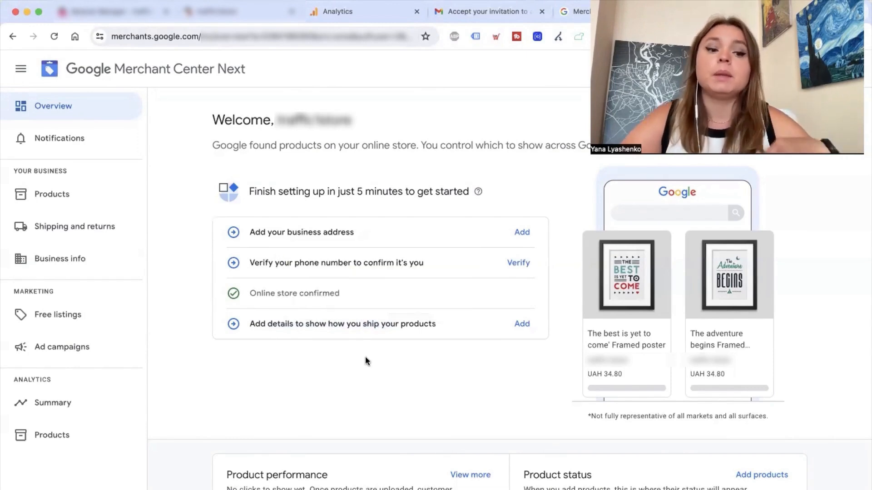
click(519, 324)
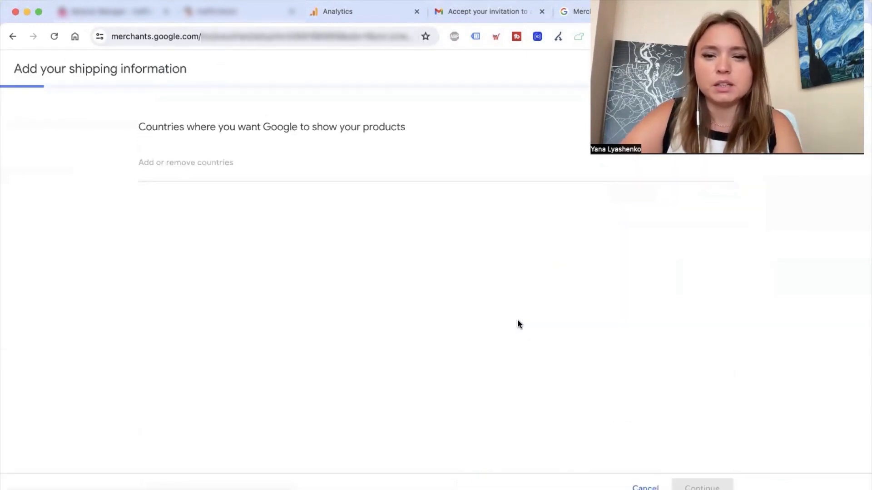
click(204, 163)
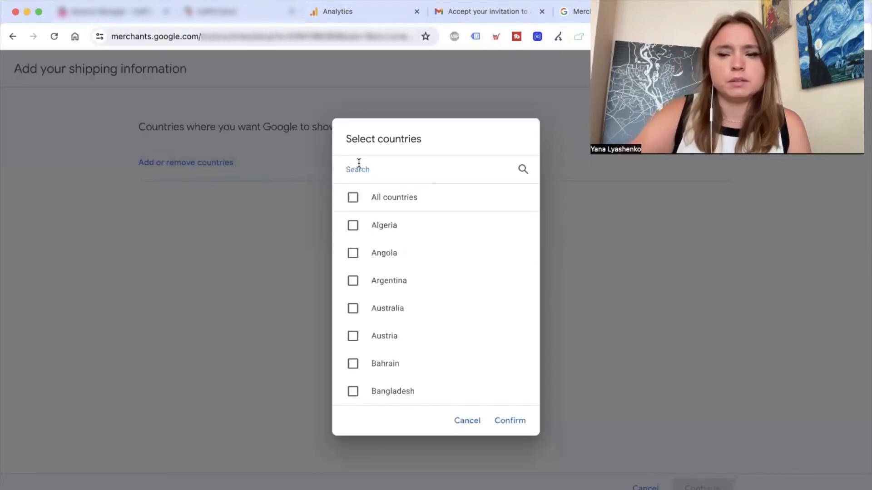
text(sta)
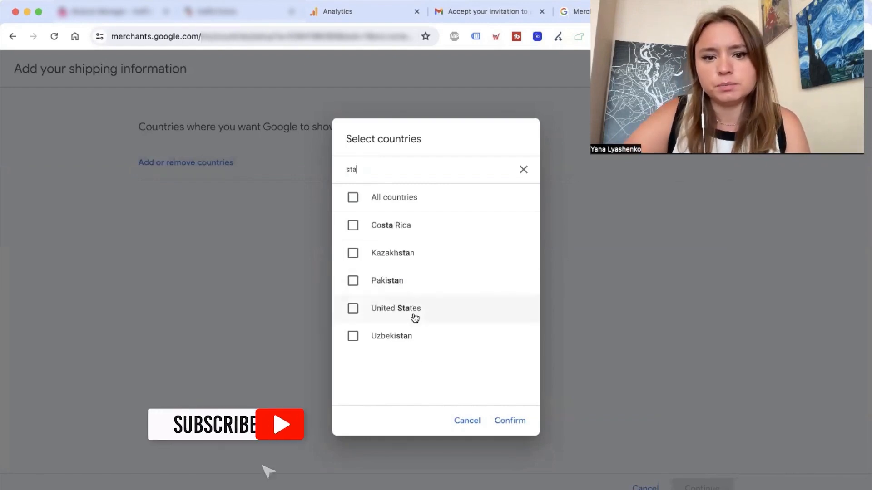
click(360, 316)
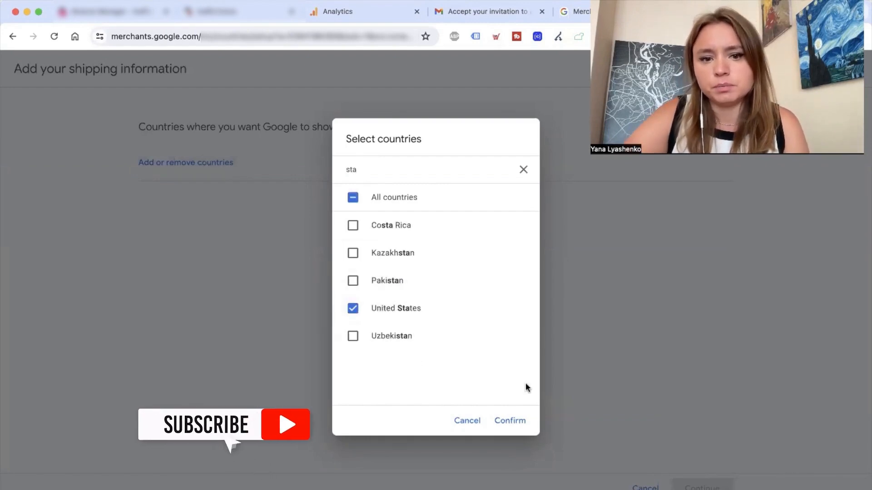
click(511, 418)
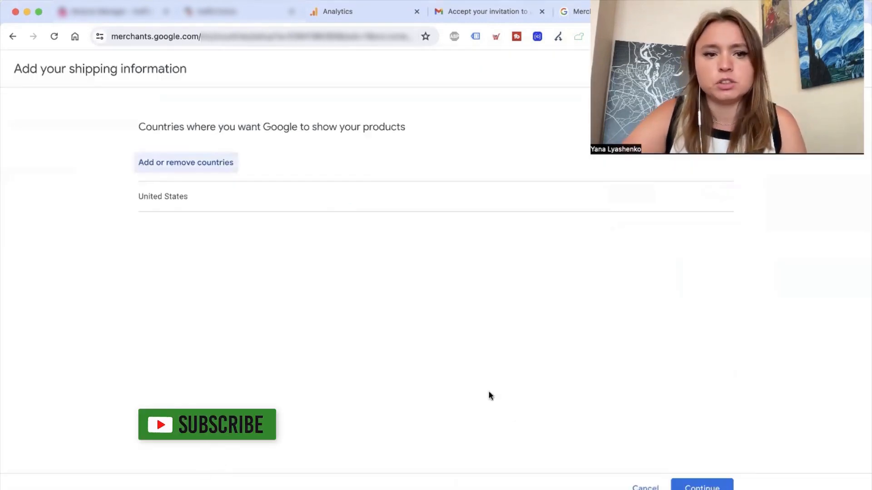
click(709, 485)
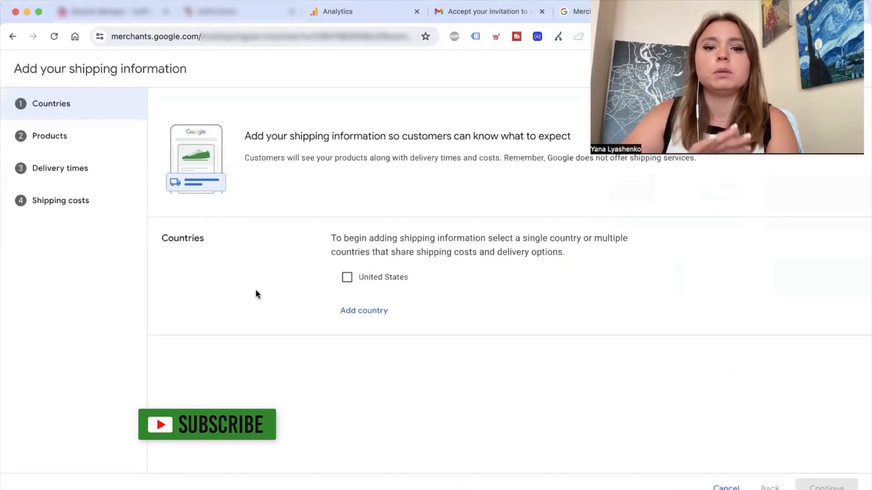
Step: Select the United States for the shipping information and apply it to all products
click(347, 283)
click(822, 484)
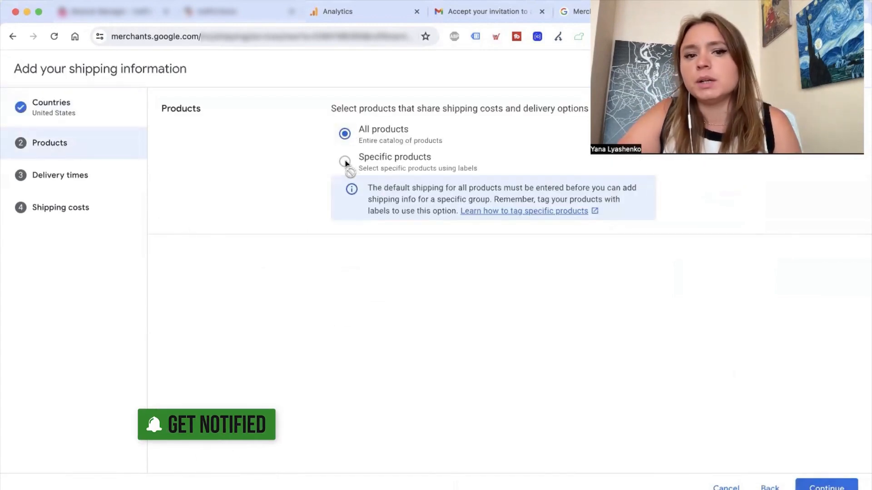
click(827, 482)
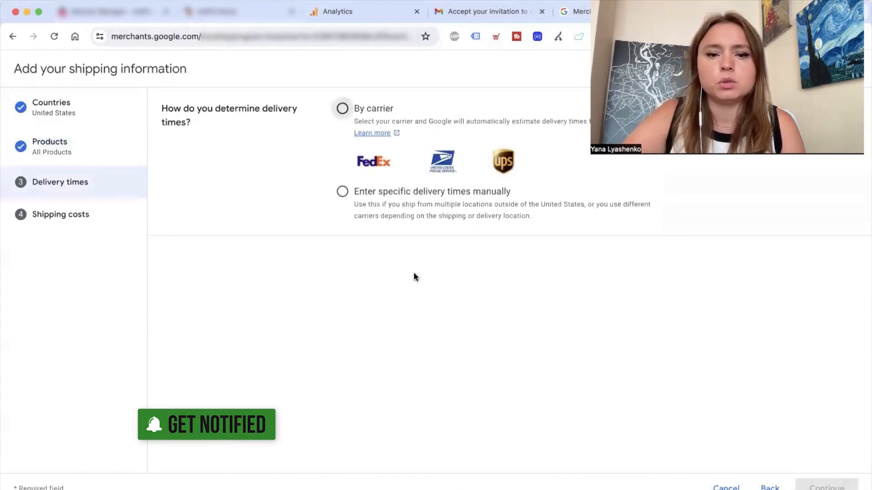
Step: Review the carrier-based delivery time option, and choose to enter specific delivery times manually
drag(363, 108, 534, 181)
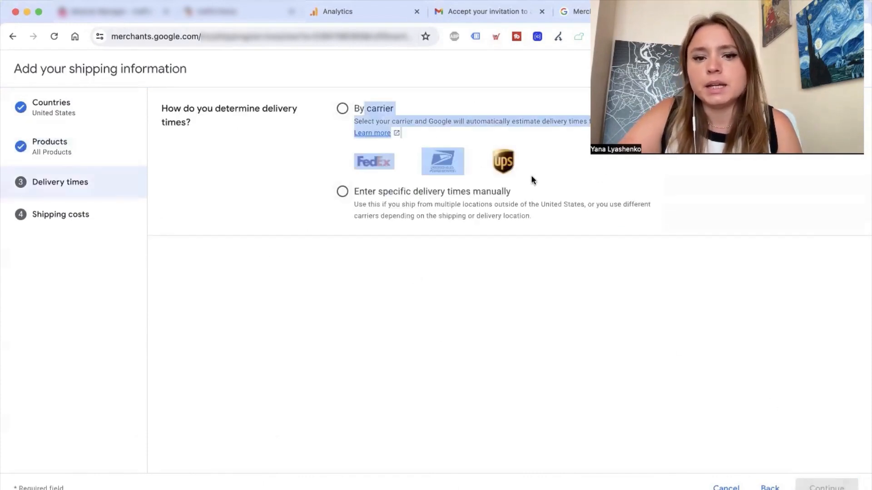
click(432, 117)
drag(389, 118, 461, 162)
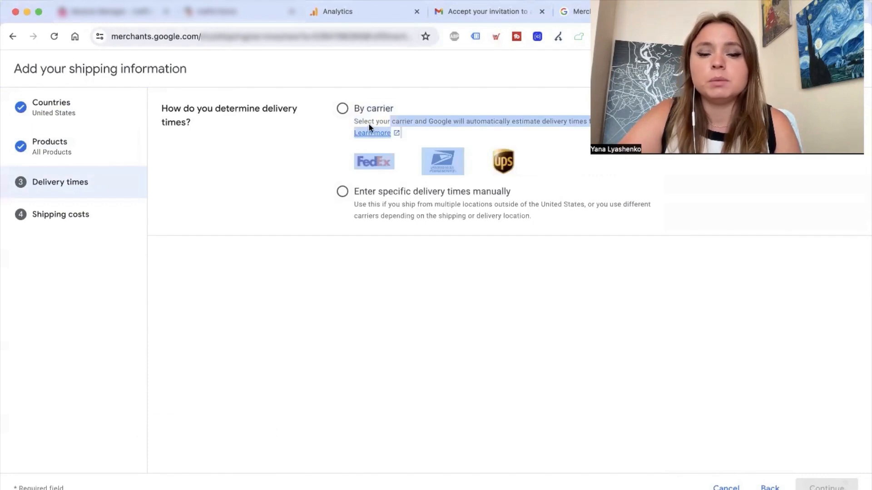
click(342, 109)
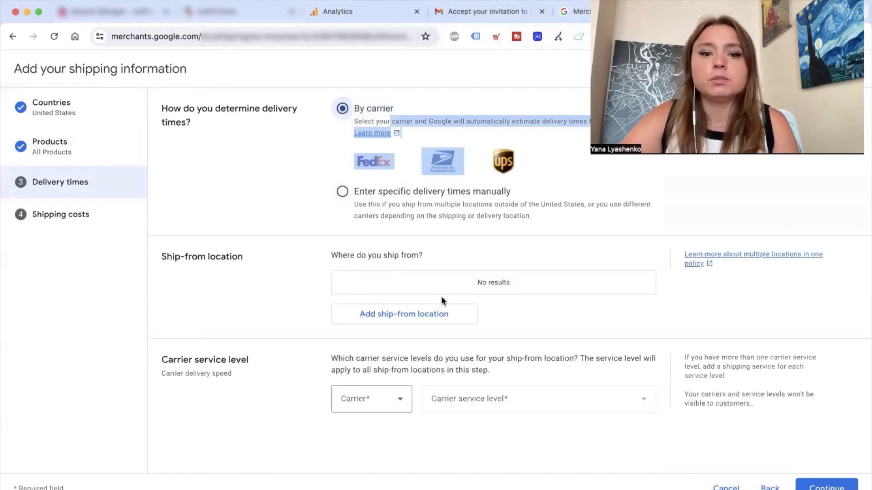
click(342, 191)
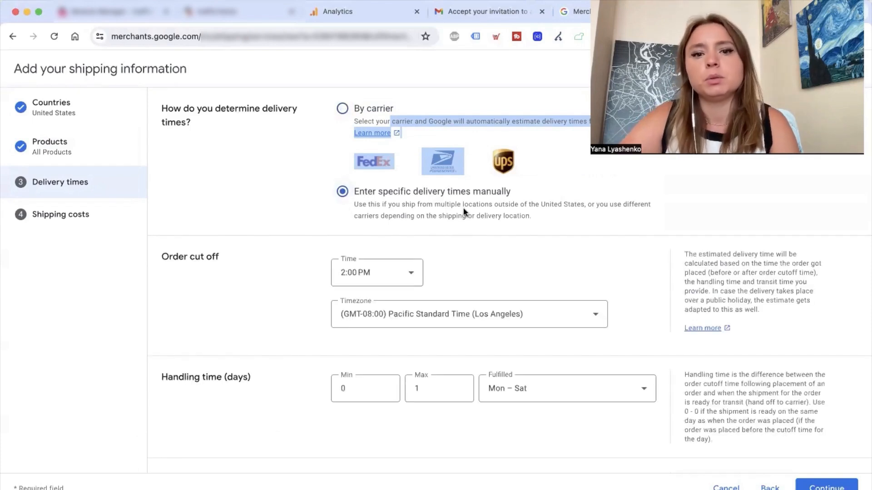
Step: Set the order cutoff time to 8:00 PM
scroll(447, 231, down, 3)
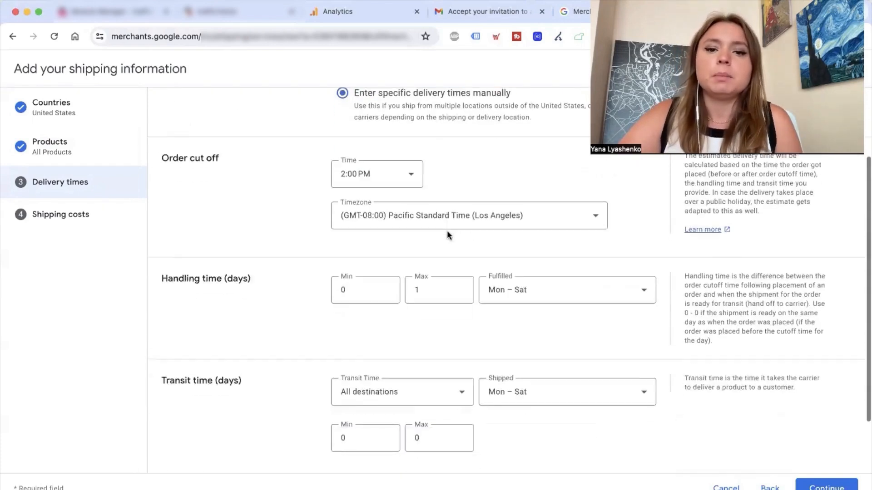
click(355, 146)
scroll(376, 288, down, 5)
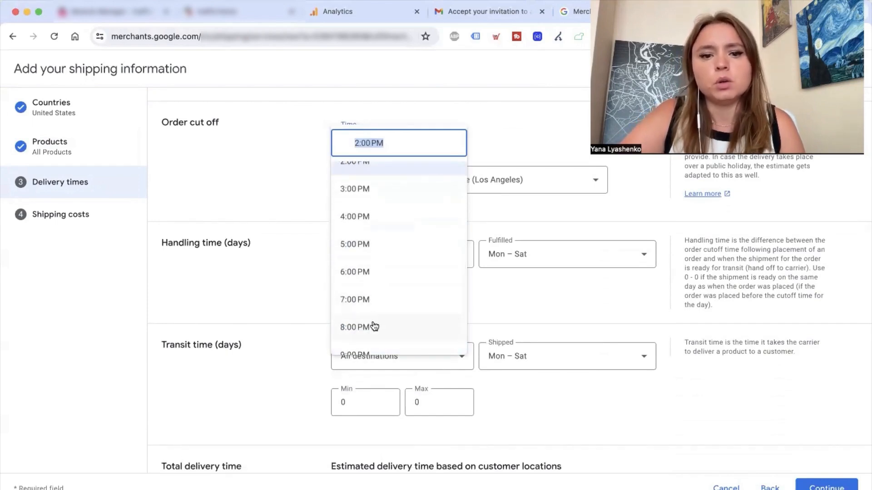
click(373, 326)
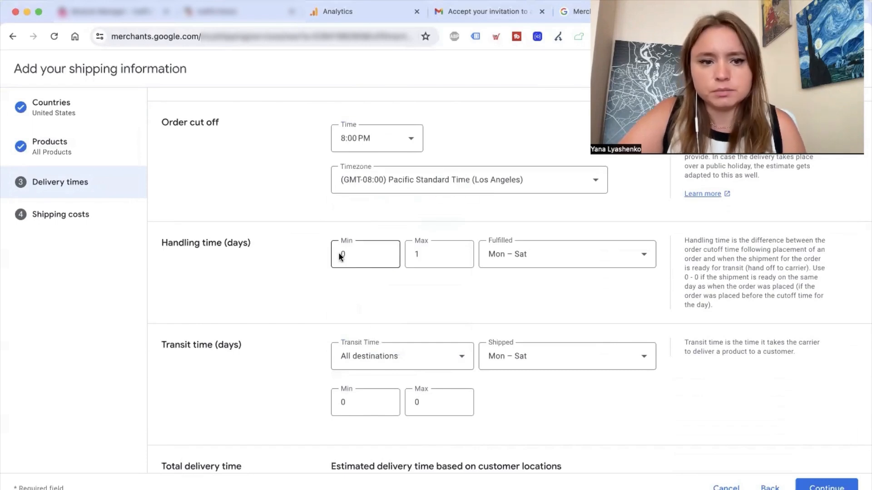
Step: Review the handling time settings and the available fulfilment day ranges
drag(162, 240, 251, 241)
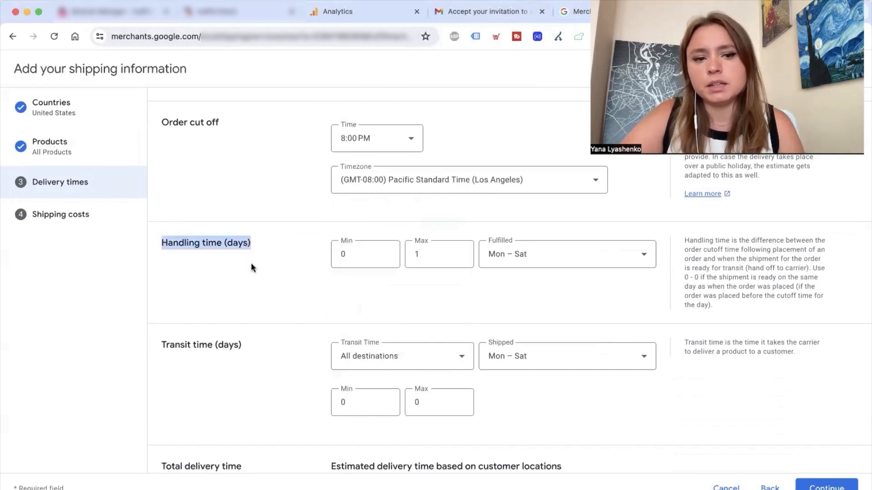
scroll(208, 237, down, 1)
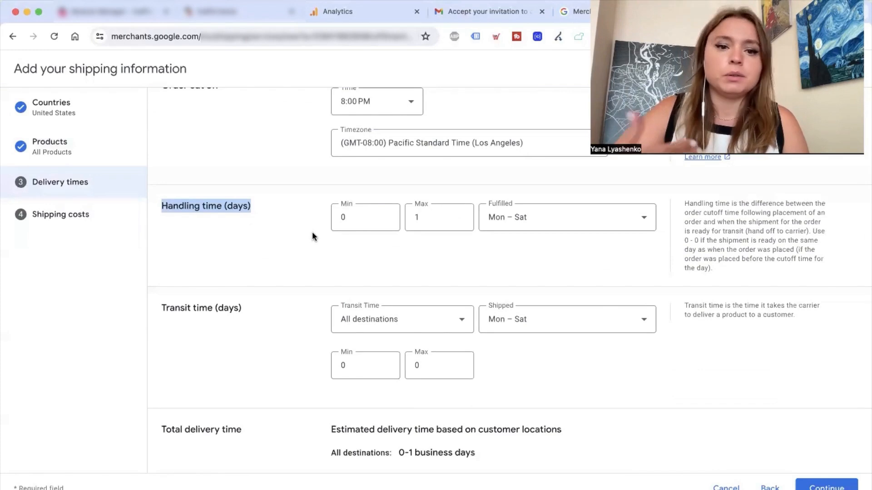
scroll(317, 233, up, 1)
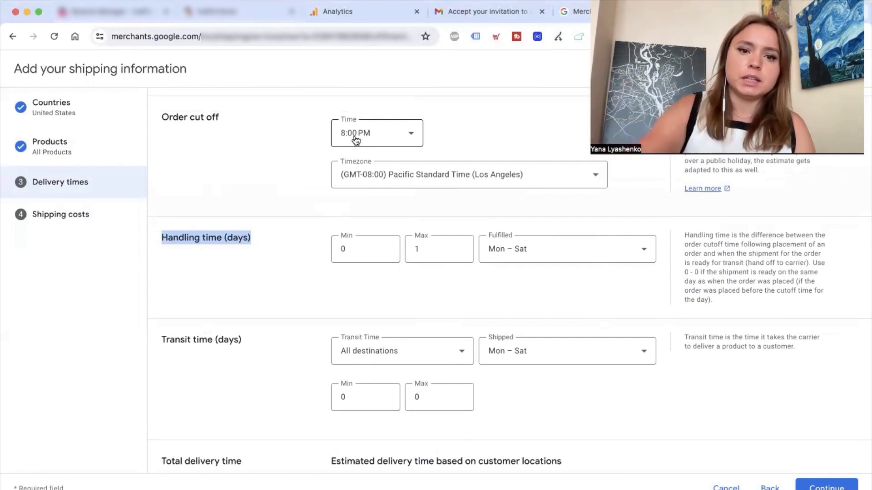
click(528, 244)
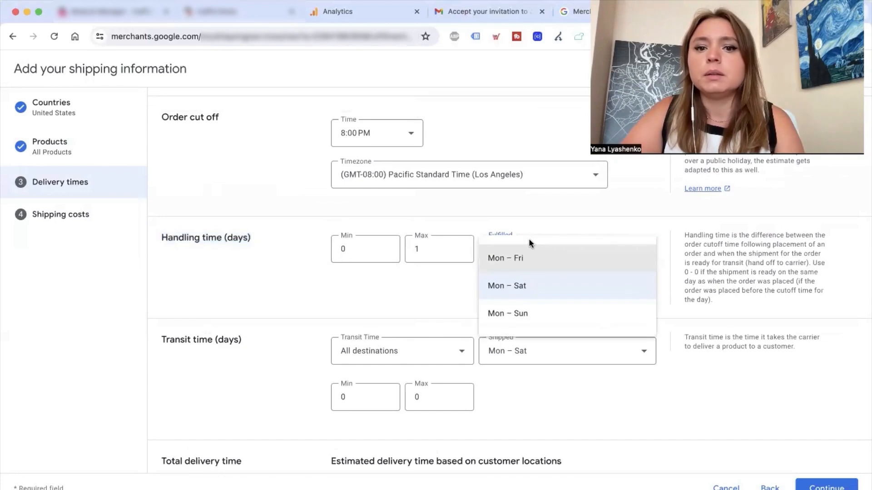
click(417, 299)
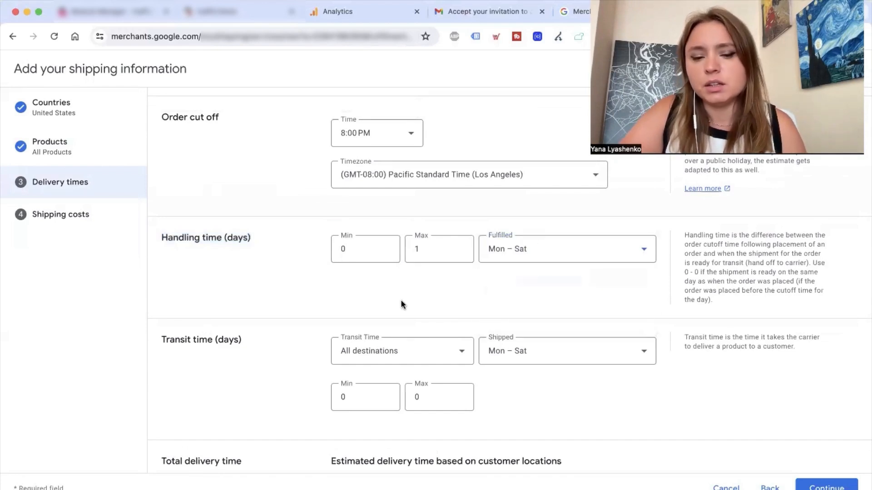
Step: Set the transit time for all destinations to a minimum of 1 day and a maximum of 4 days
scroll(400, 304, down, 1)
drag(217, 310, 230, 311)
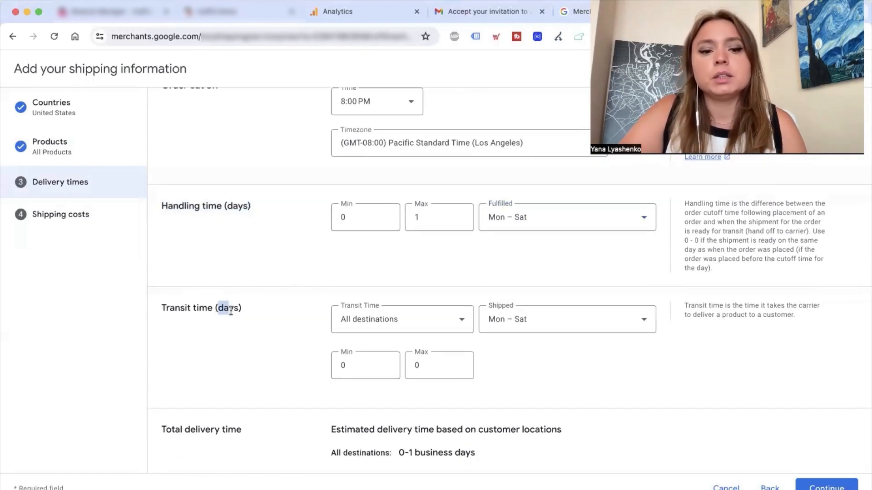
drag(351, 370, 333, 372)
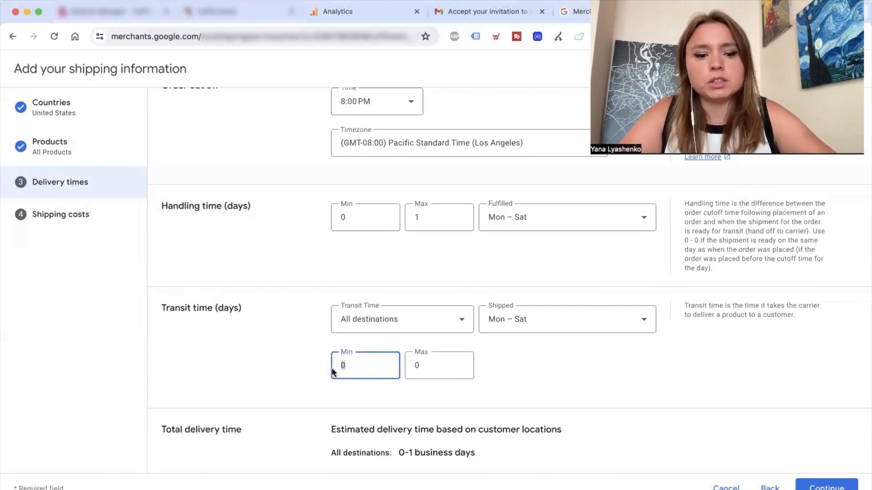
text(1)
click(420, 367)
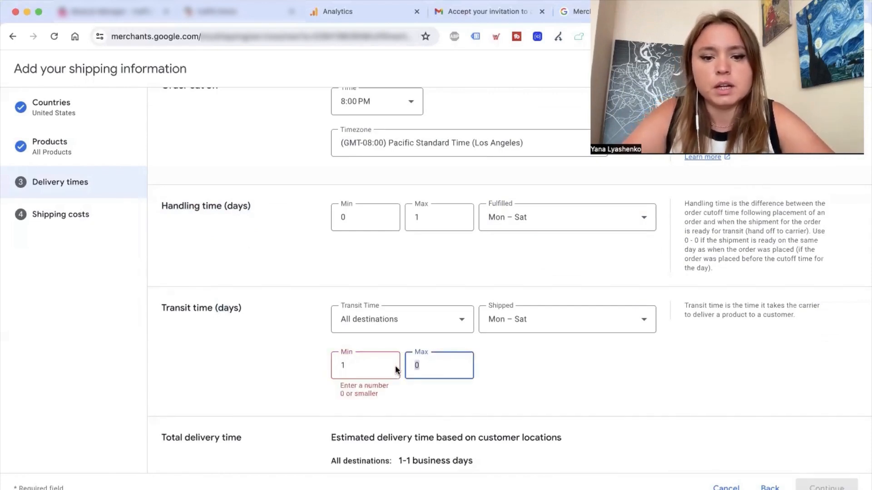
click(348, 360)
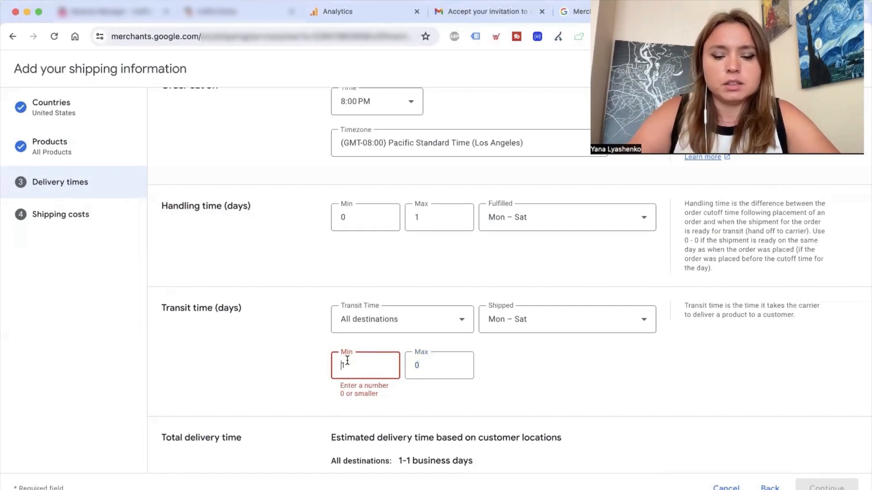
click(444, 362)
key(BackSpace)
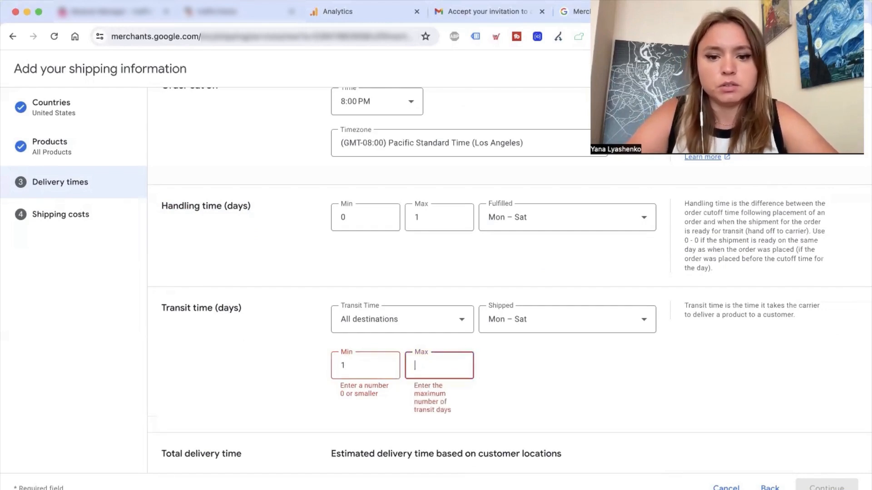
text(4)
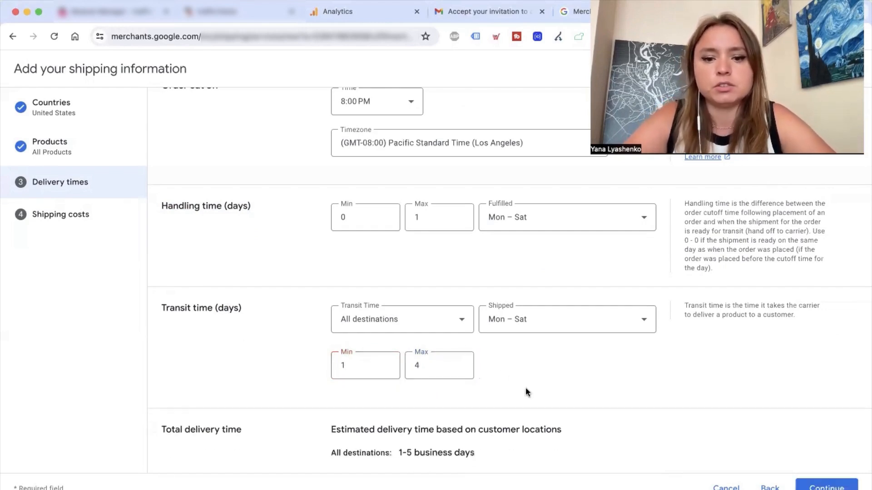
Step: Check the total delivery time, set the maximum transit time to 3 days, and continue to the shipping costs
drag(398, 453, 463, 454)
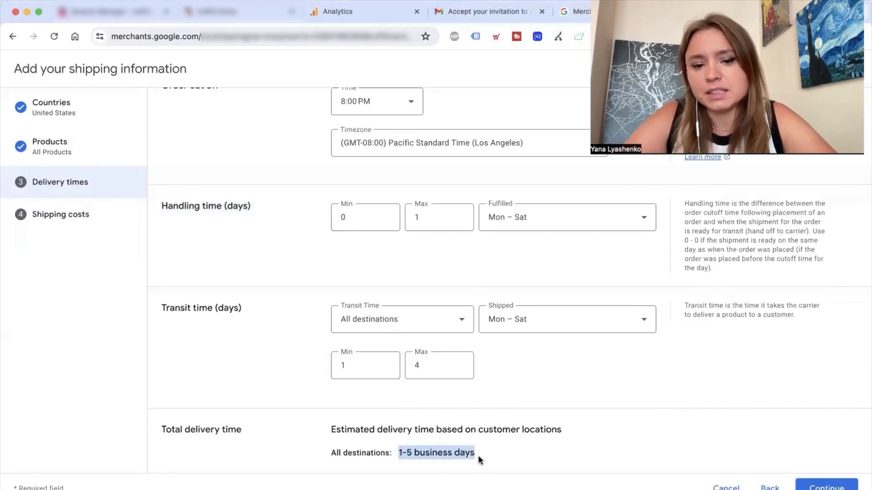
drag(398, 454, 469, 453)
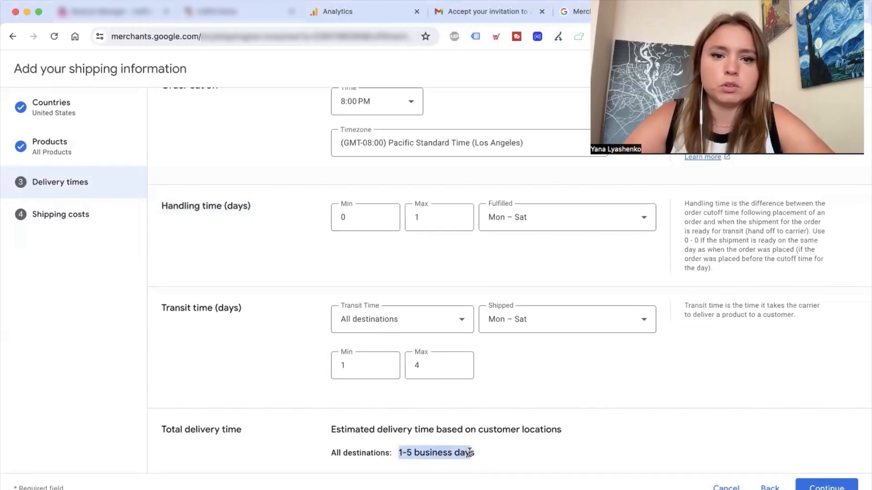
drag(399, 452, 469, 453)
click(426, 364)
key(BackSpace)
text(3)
click(535, 381)
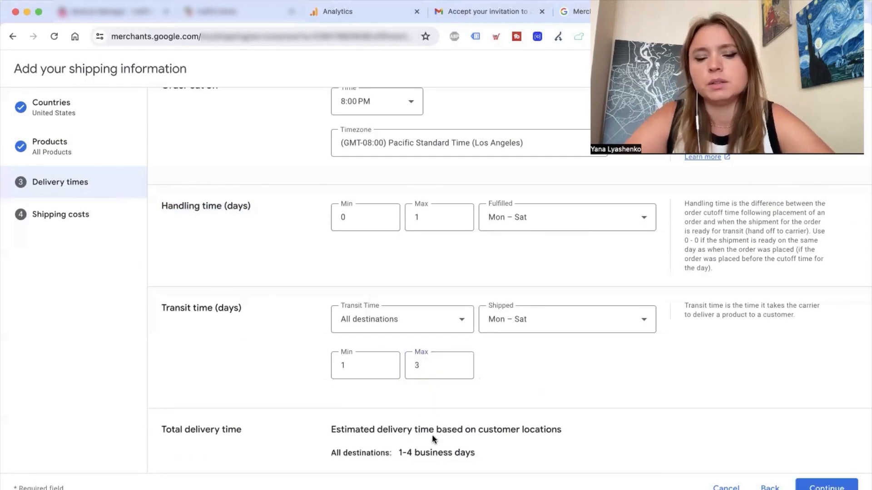
drag(427, 447, 461, 448)
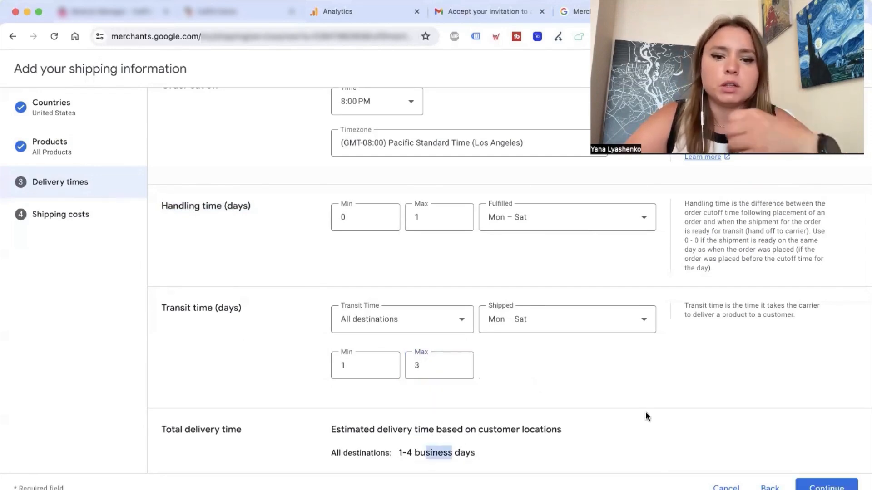
click(825, 485)
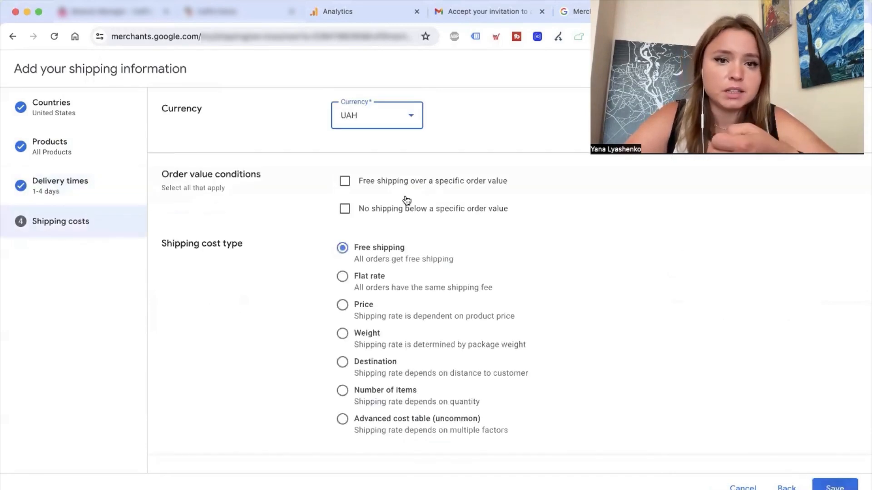
Step: Set the shipping cost currency to USD and save the shipping information with free shipping for all orders
click(375, 128)
scroll(366, 162, up, 15)
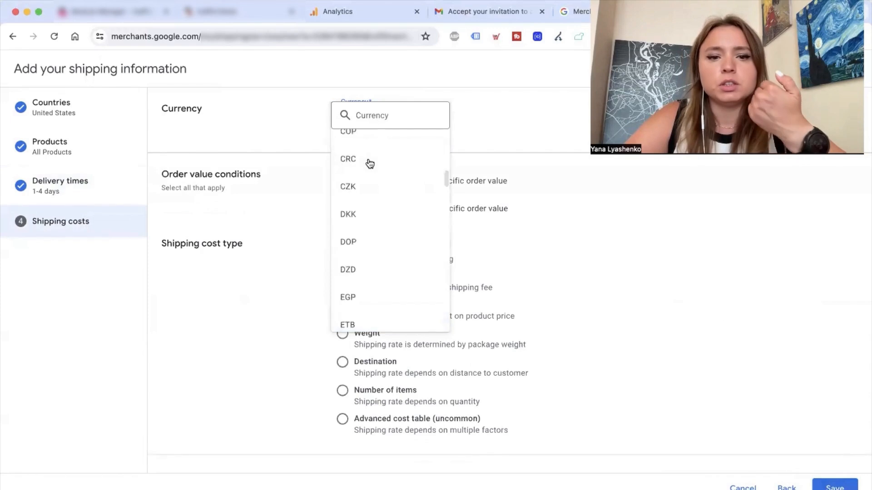
click(363, 152)
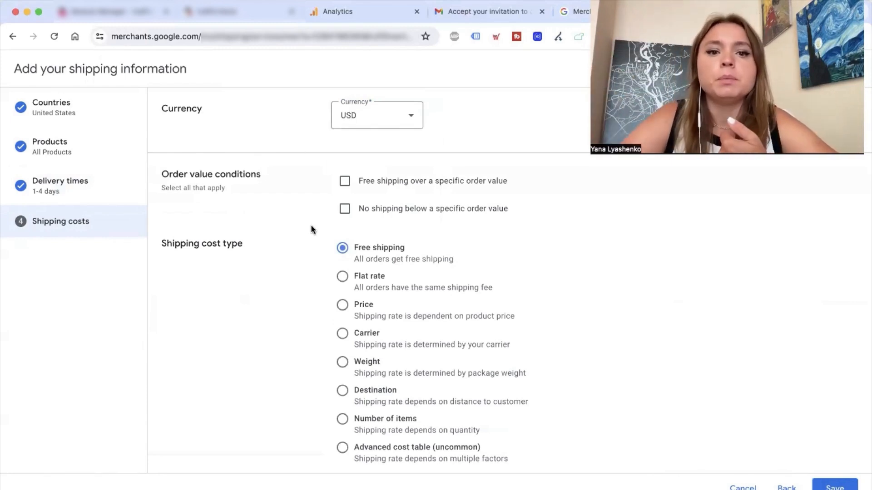
scroll(312, 228, down, 1)
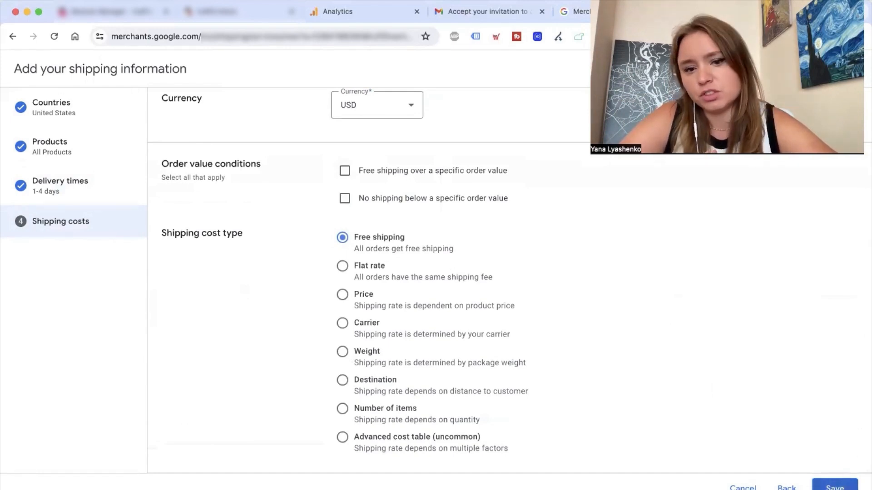
click(833, 483)
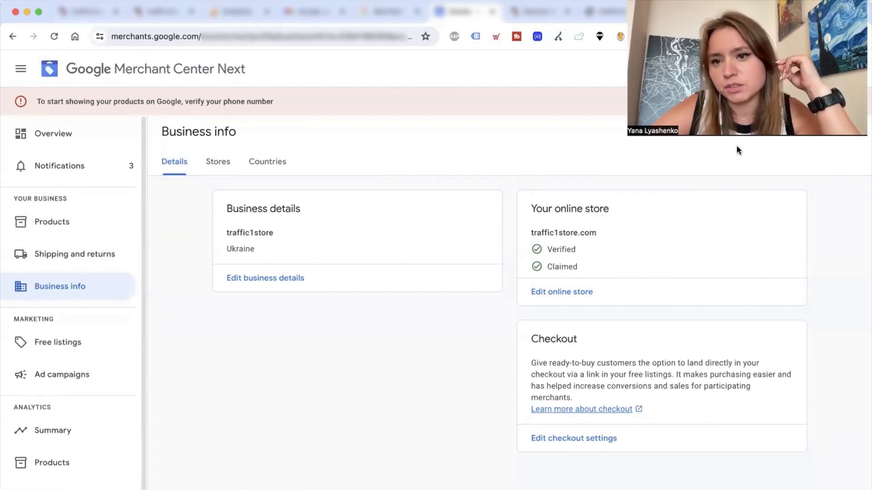
Step: Open the Merchant Center data sources and start adding a product source
click(690, 68)
click(711, 101)
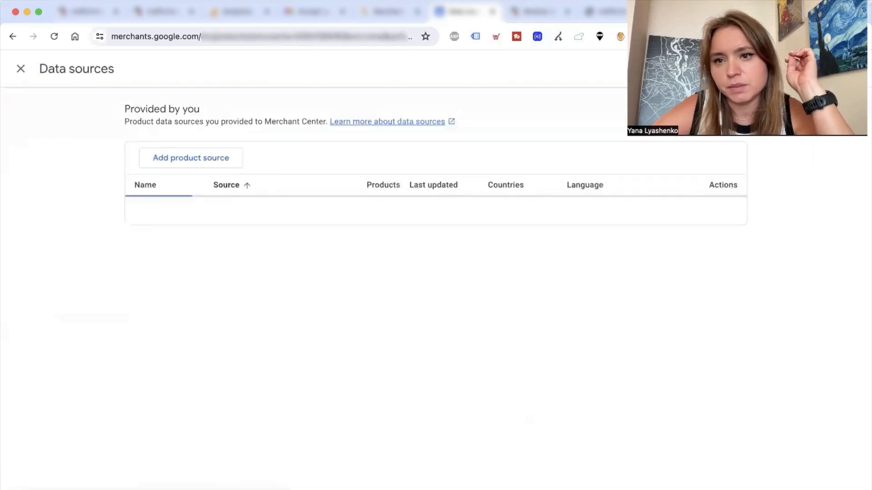
click(199, 179)
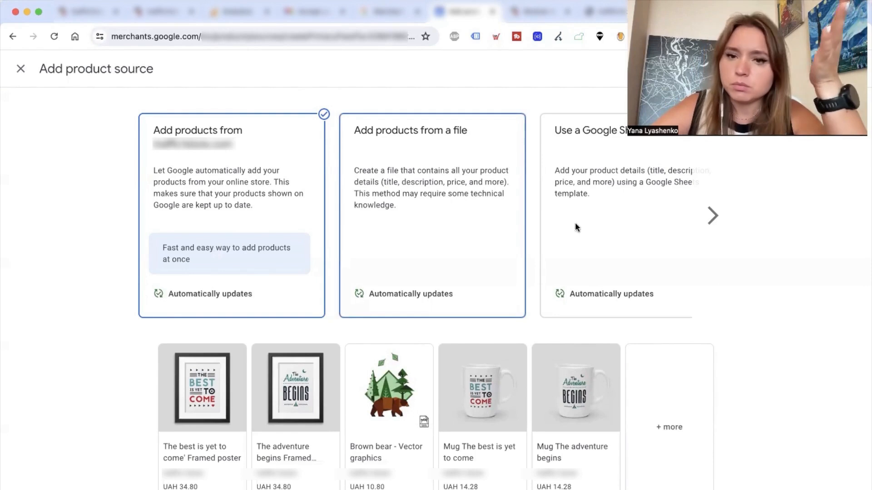
Step: Browse the available product source methods and choose to add products from a file by link
click(712, 216)
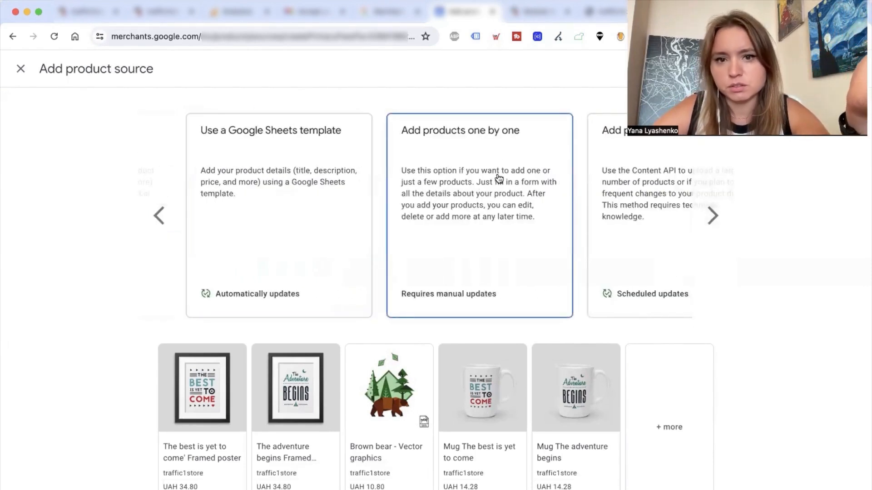
click(709, 224)
click(150, 219)
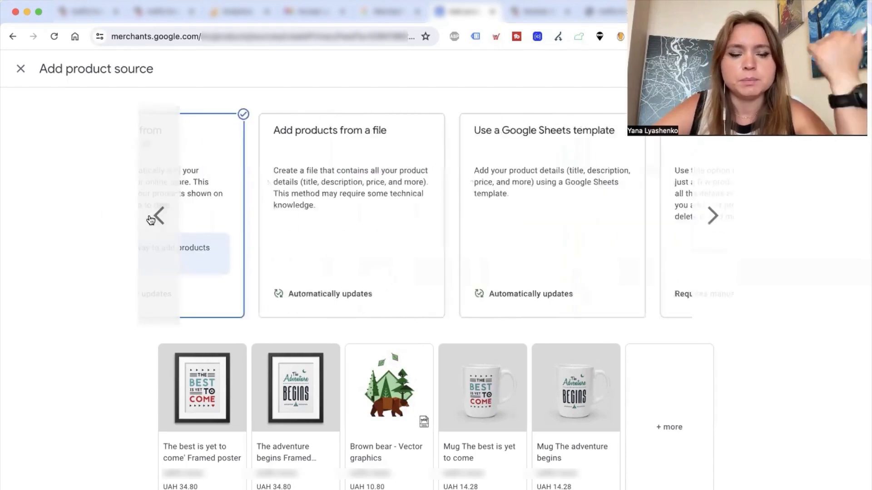
click(419, 210)
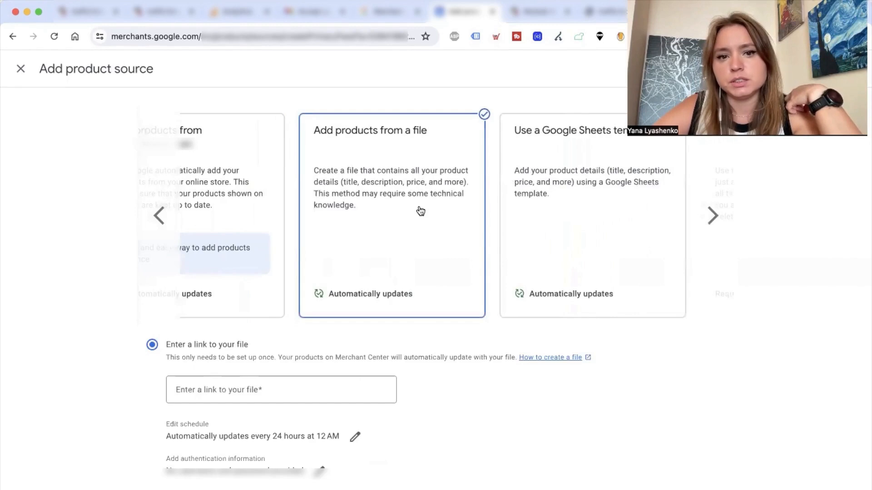
scroll(411, 229, down, 3)
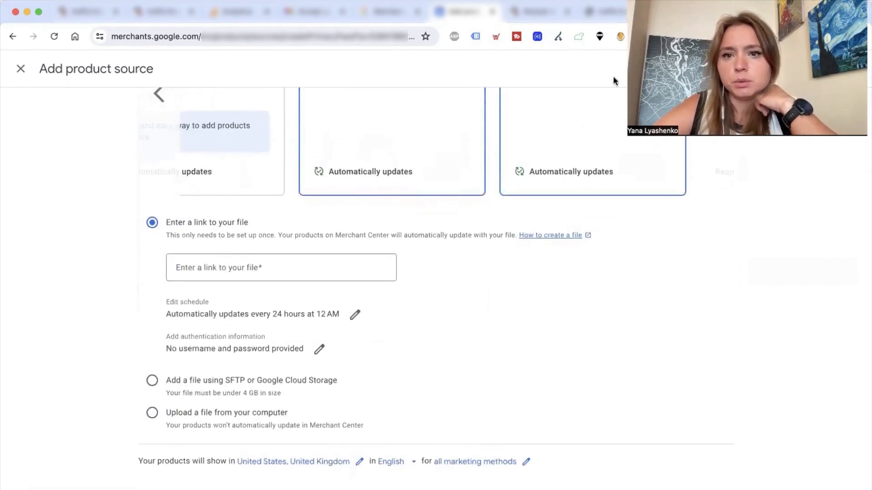
Step: Switch to the PrestaShop back office, find the Google Shopping Flux module among the installed modules, and open its configuration
click(523, 12)
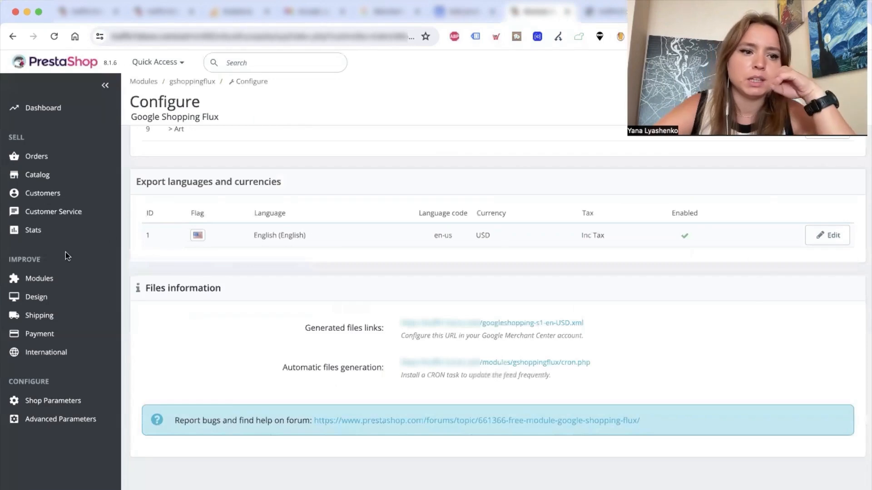
mouse_move(39, 279)
click(49, 298)
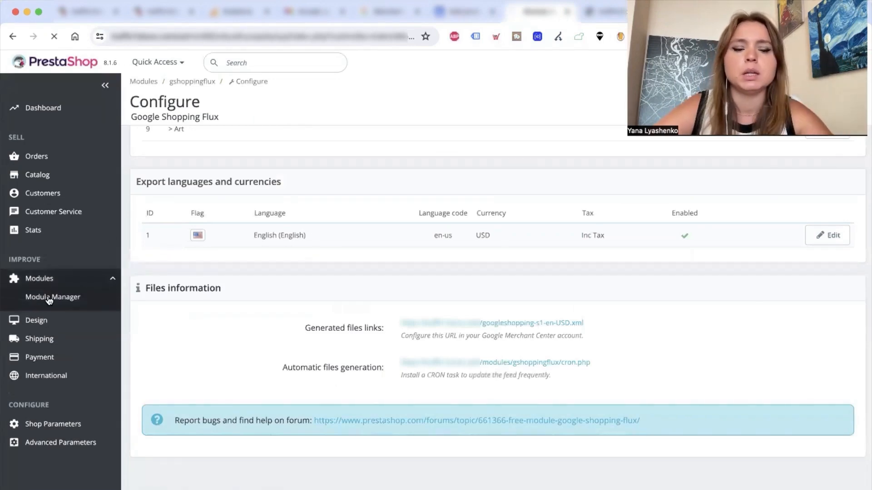
scroll(137, 380, down, 5)
scroll(137, 380, down, 10)
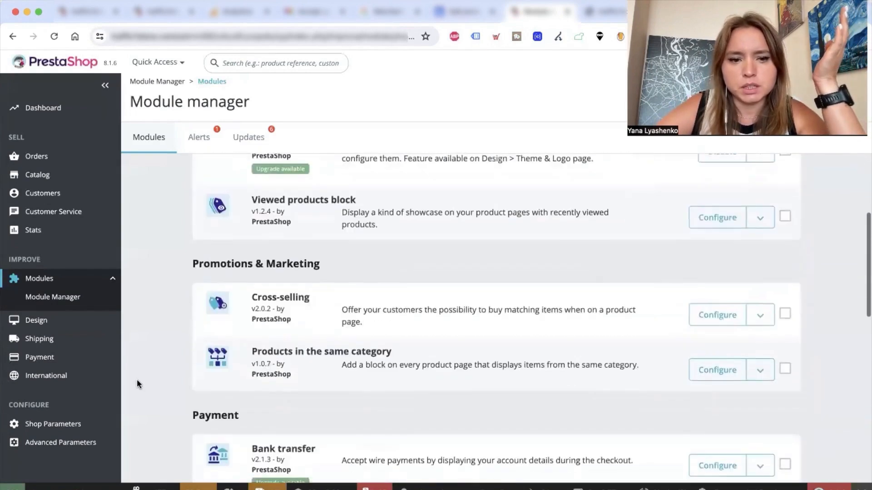
scroll(137, 384, down, 10)
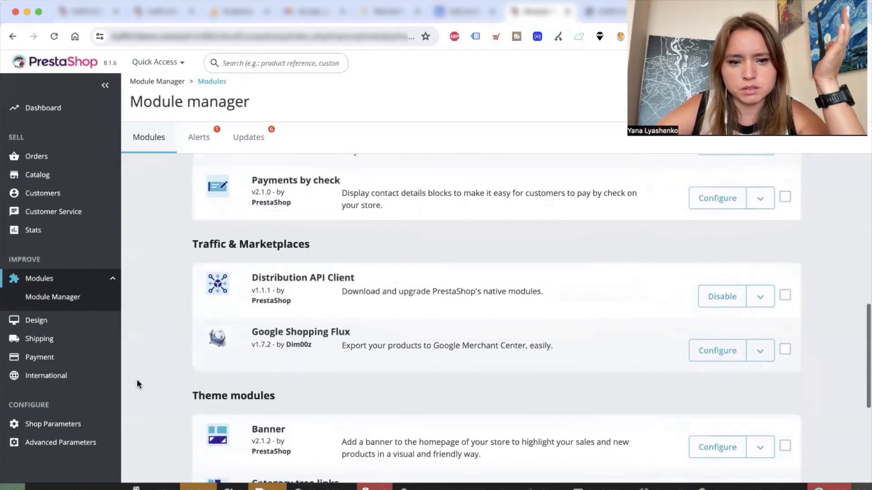
drag(261, 330, 386, 348)
click(554, 347)
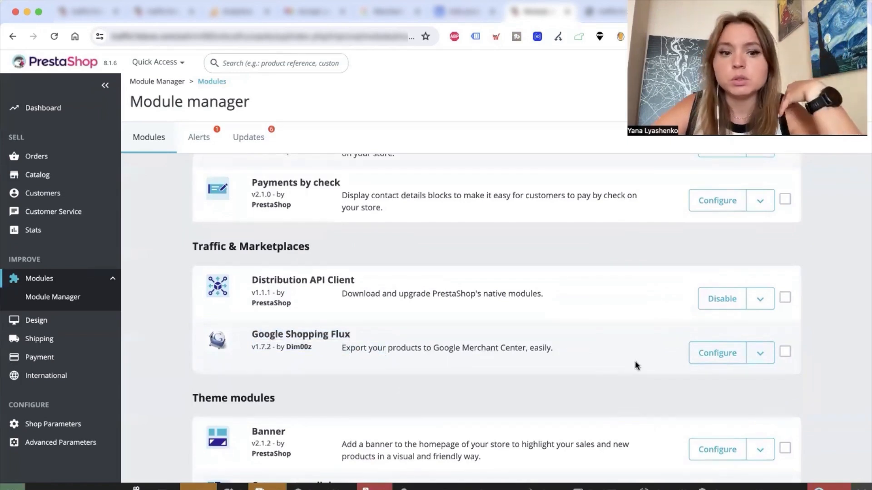
click(698, 363)
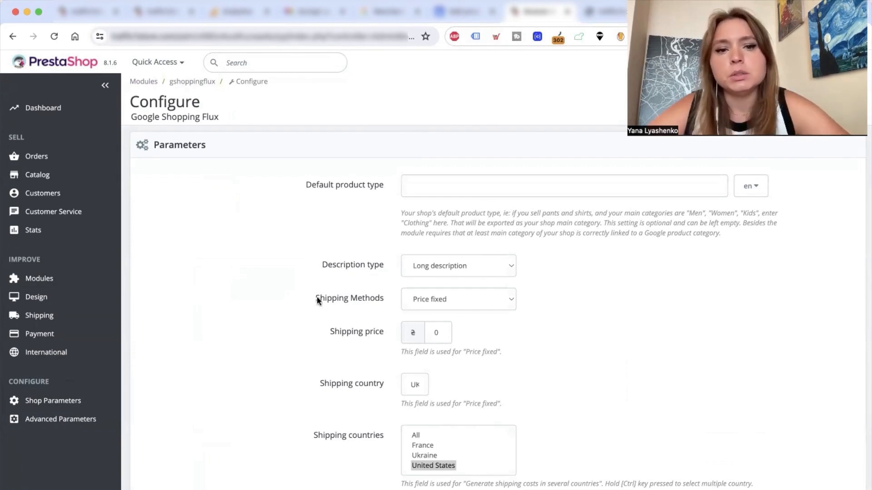
Step: Set the module's description type to Short description and examine the available shipping methods
scroll(332, 279, down, 3)
click(423, 202)
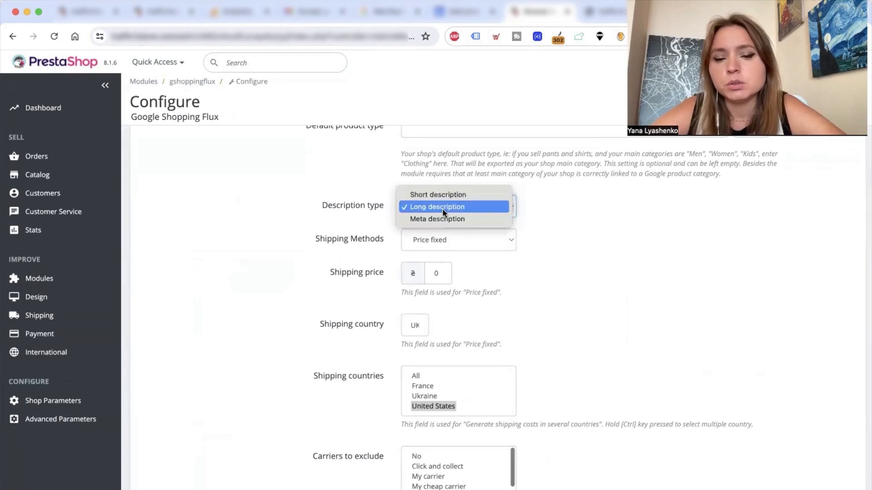
click(445, 194)
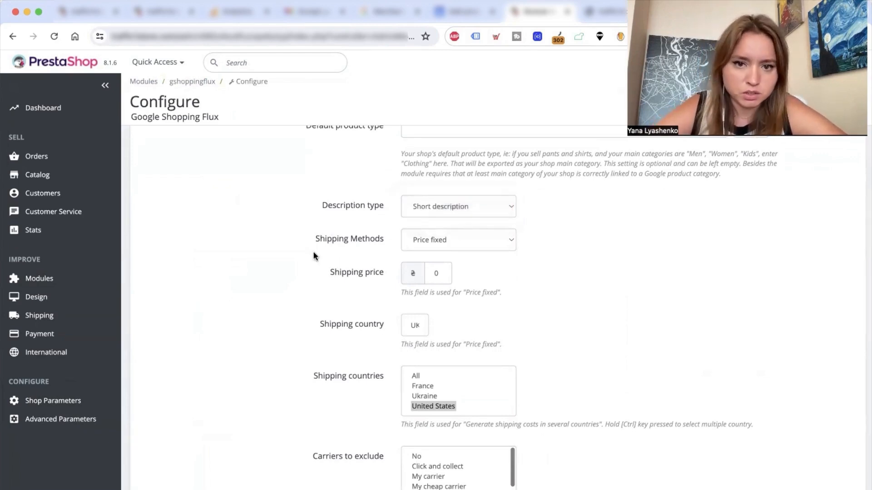
click(427, 235)
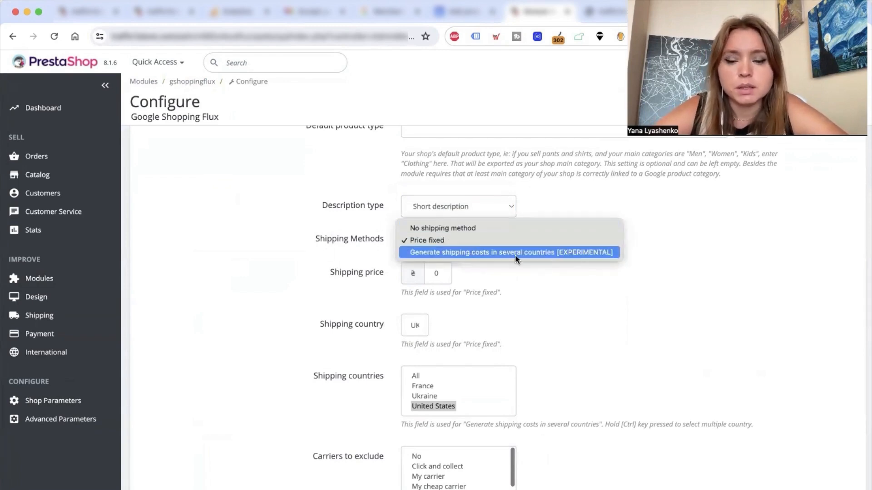
click(625, 323)
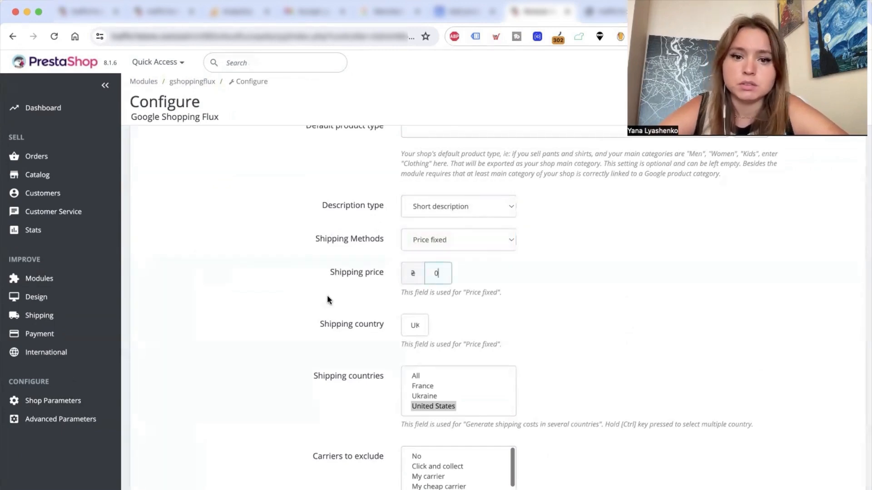
Step: Set the fixed-price shipping country to US and select United States in the shipping countries
scroll(322, 326, down, 2)
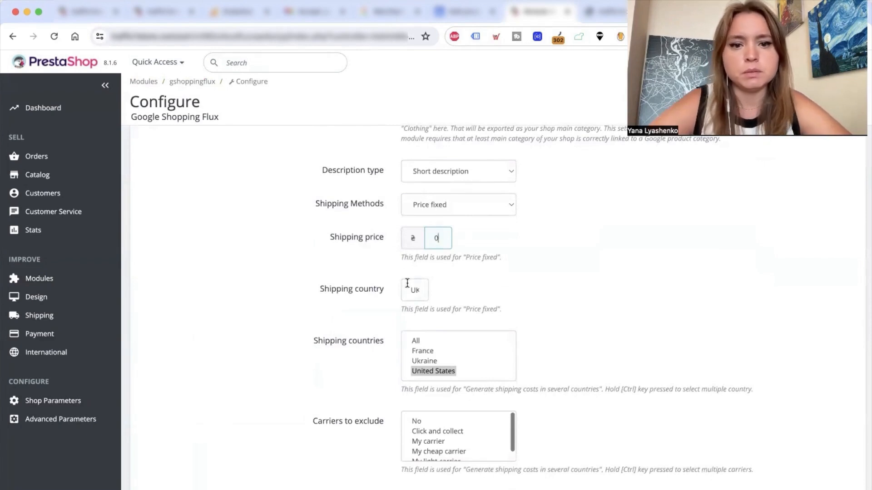
drag(407, 288, 432, 293)
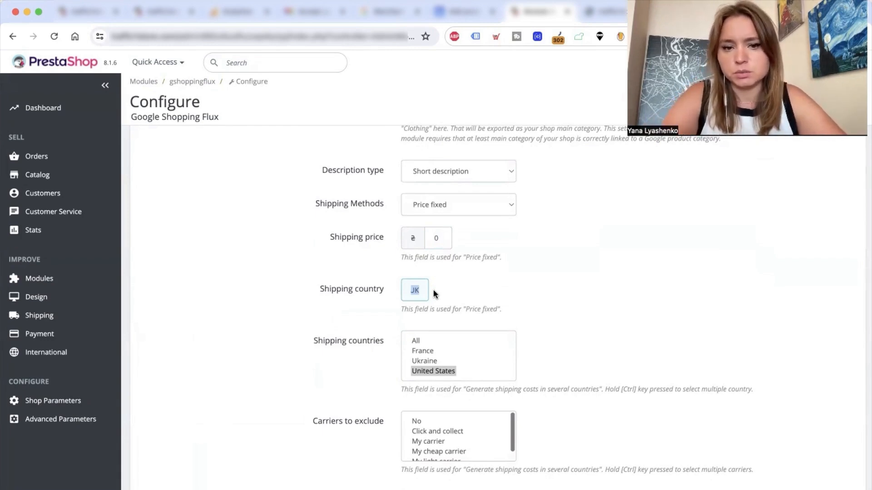
text(US)
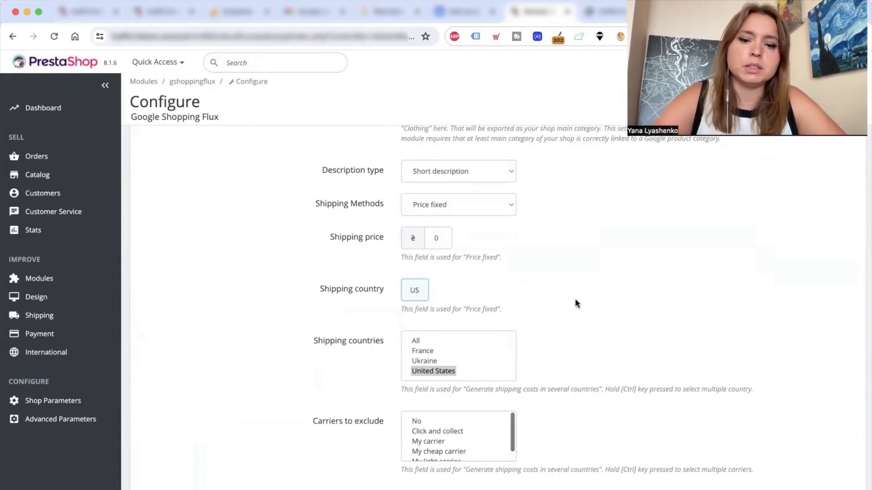
scroll(563, 336, down, 2)
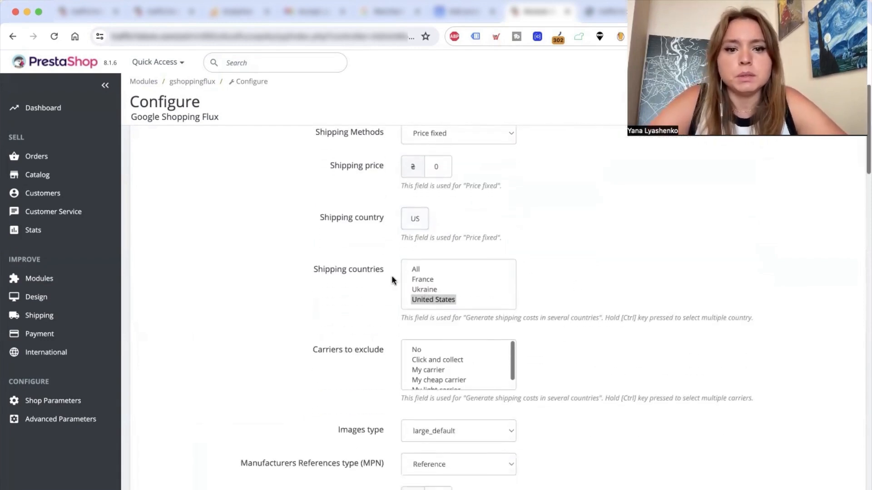
click(427, 299)
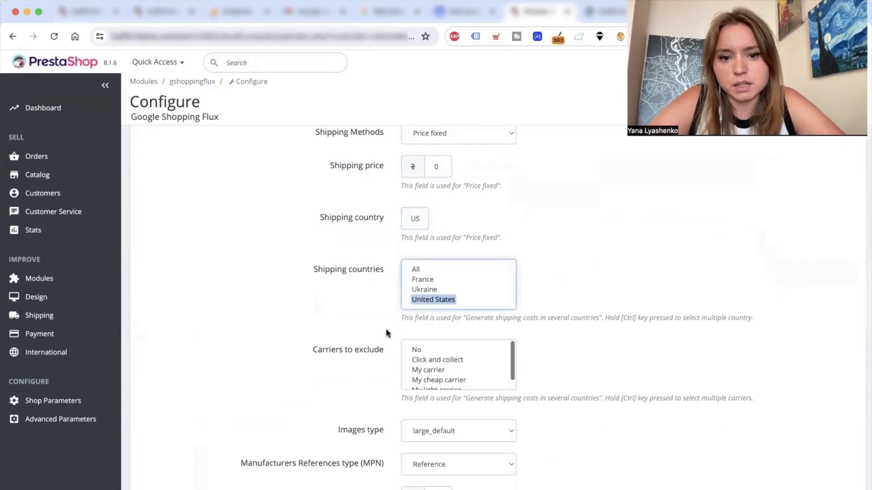
Step: Review the carriers available for exclusion and the images type options in the feed parameters
scroll(385, 334, down, 2)
scroll(436, 311, down, 1)
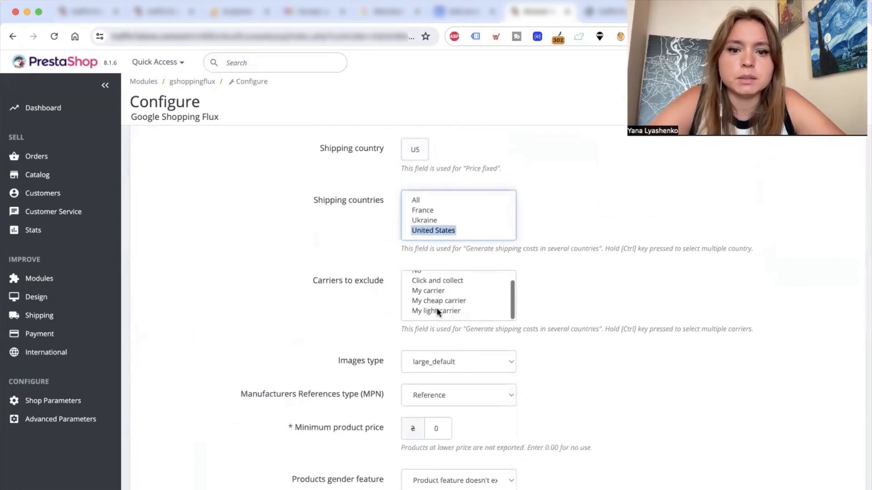
scroll(345, 325, down, 3)
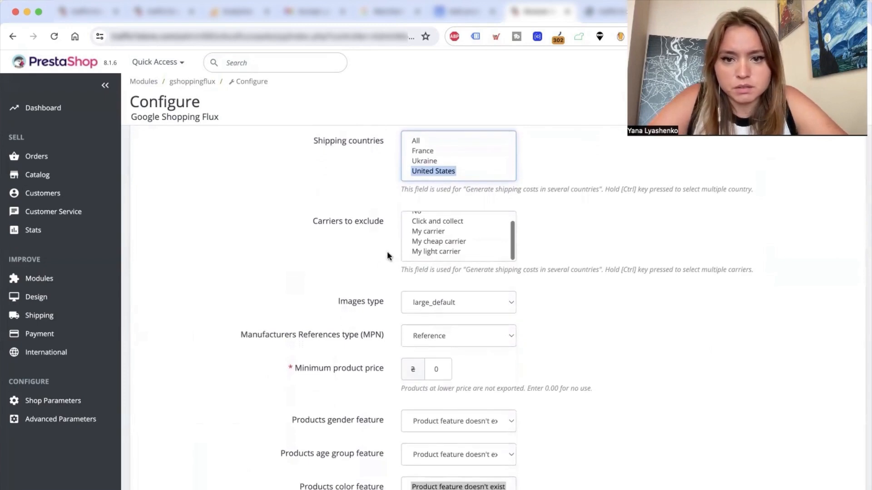
scroll(459, 227, up, 1)
key(Tab)
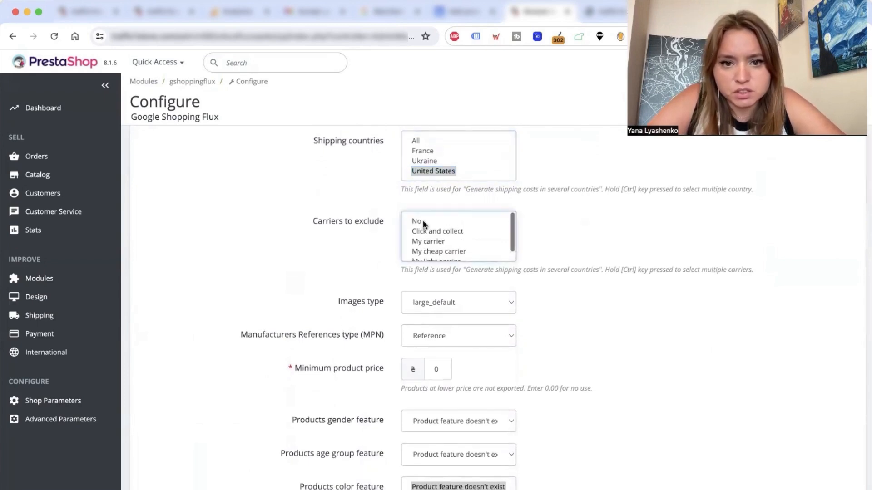
scroll(311, 307, down, 2)
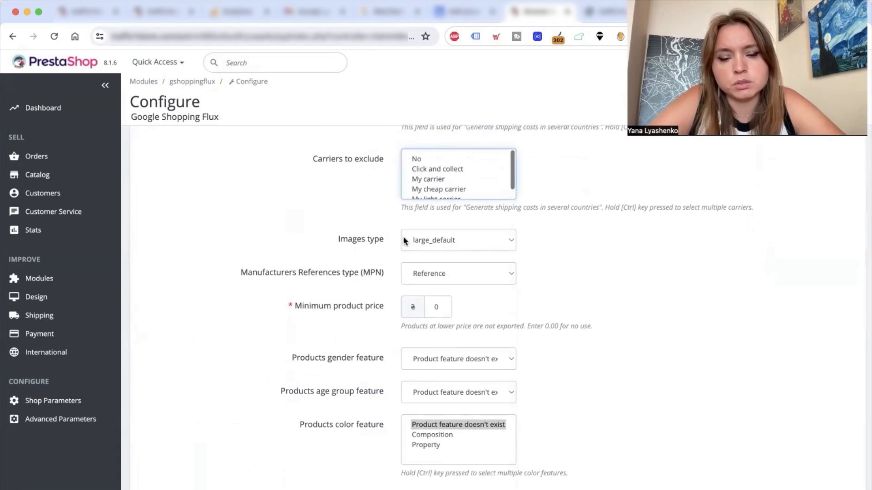
click(421, 239)
click(252, 241)
Step: Choose the manufacturers references type (MPN) and set the products gender feature to Property
scroll(273, 236, down, 2)
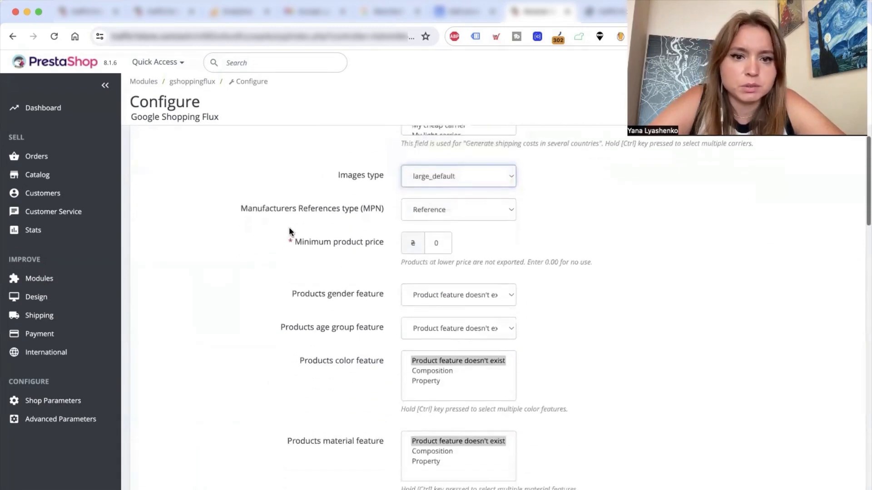
click(442, 210)
click(454, 222)
scroll(535, 233, down, 2)
drag(346, 175, 378, 177)
scroll(367, 227, down, 1)
drag(328, 186, 369, 190)
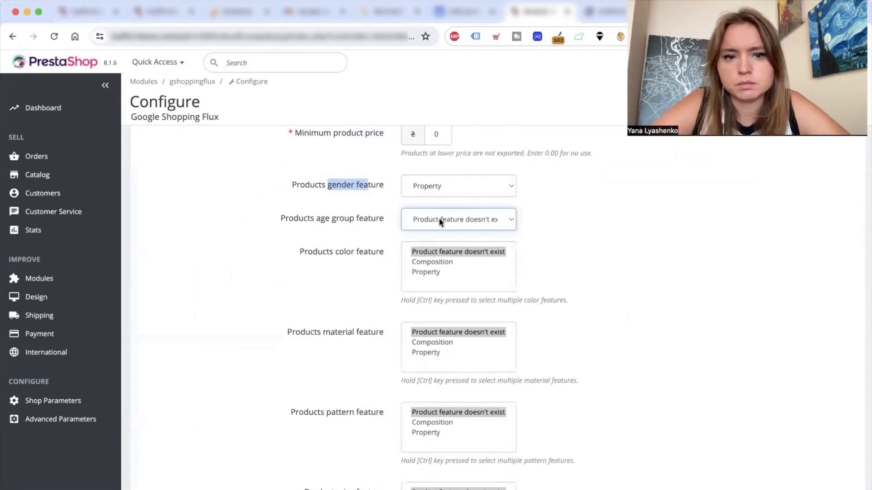
Step: Examine the age group feature options, look over the storefront's products, and return to the module configuration
click(440, 218)
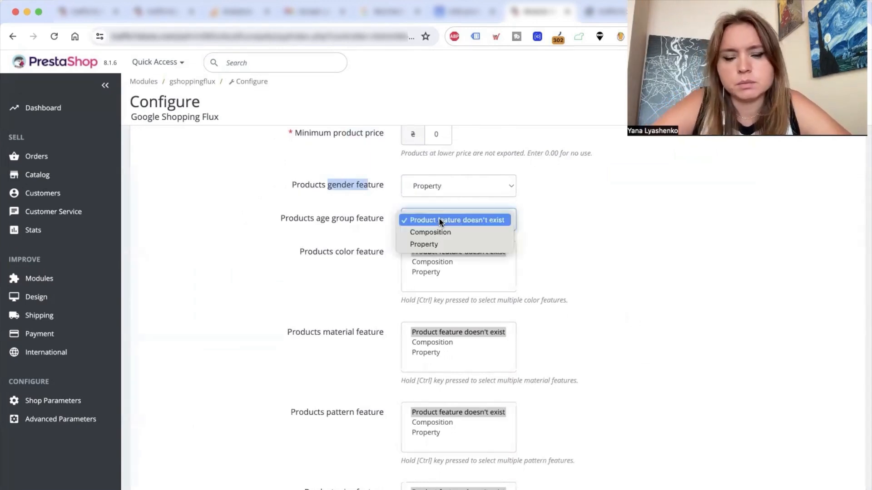
click(156, 17)
click(161, 13)
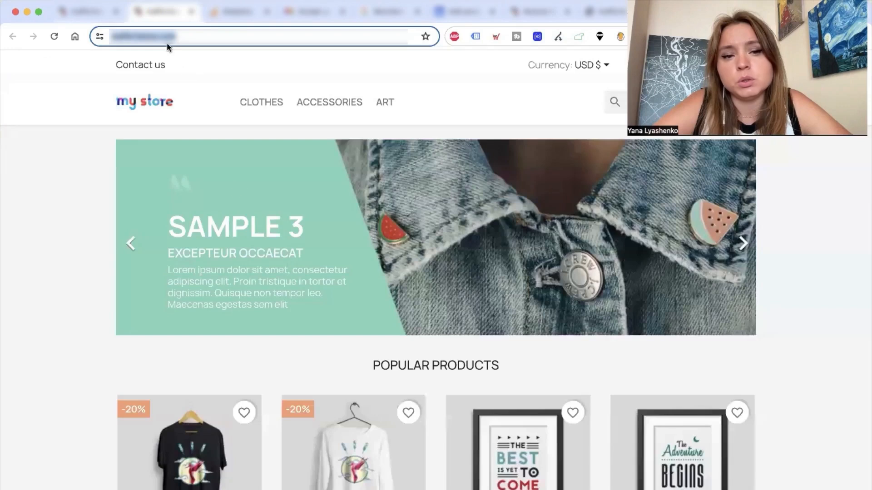
scroll(236, 191, down, 4)
click(540, 11)
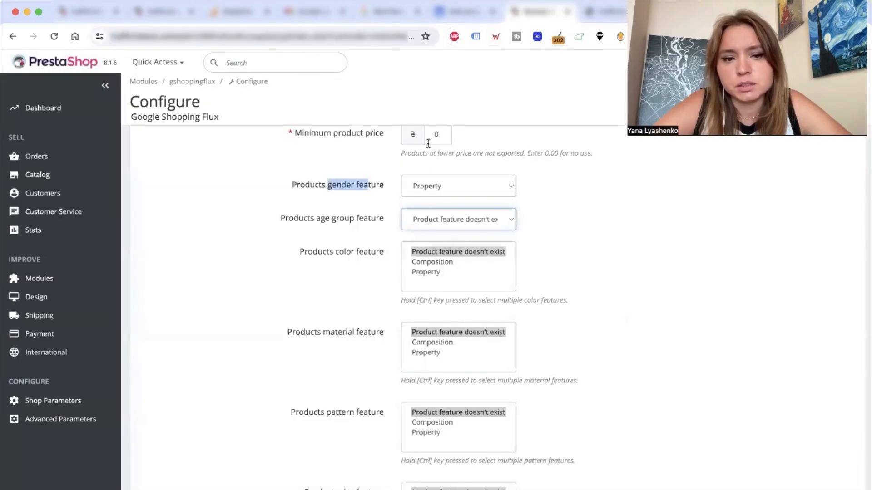
Step: Set both the products color feature and the products age group feature to Property
click(425, 273)
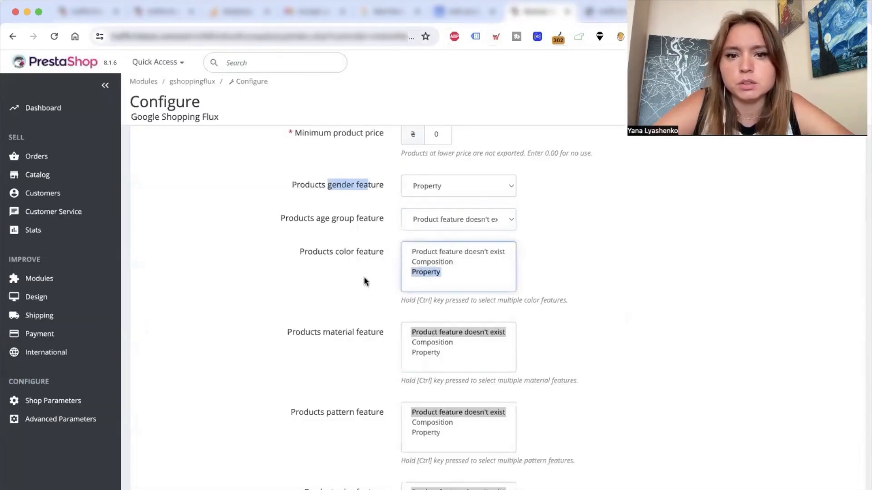
click(421, 219)
click(424, 245)
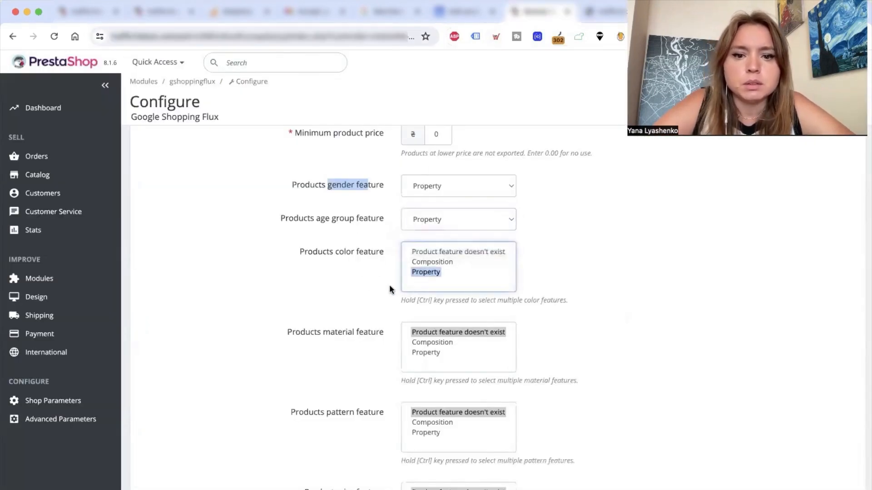
Step: Set the products material feature and the products size feature to Property
scroll(389, 288, down, 3)
click(430, 278)
scroll(346, 335, down, 4)
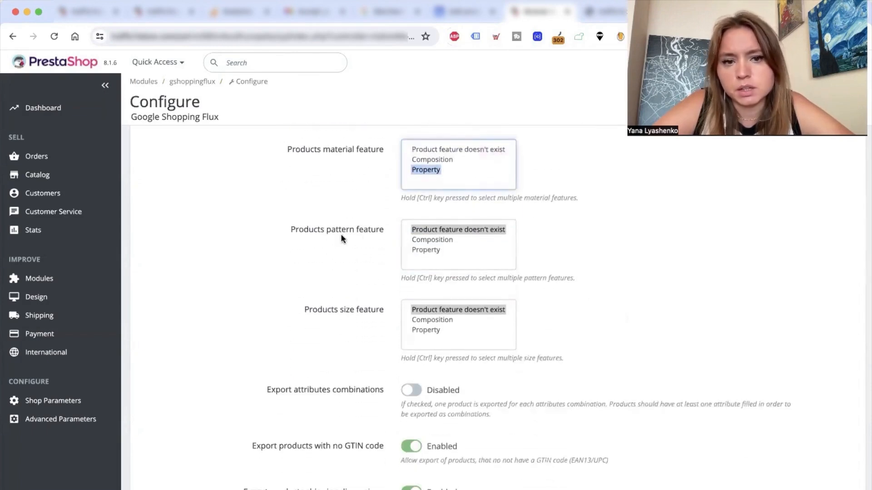
scroll(373, 284, down, 3)
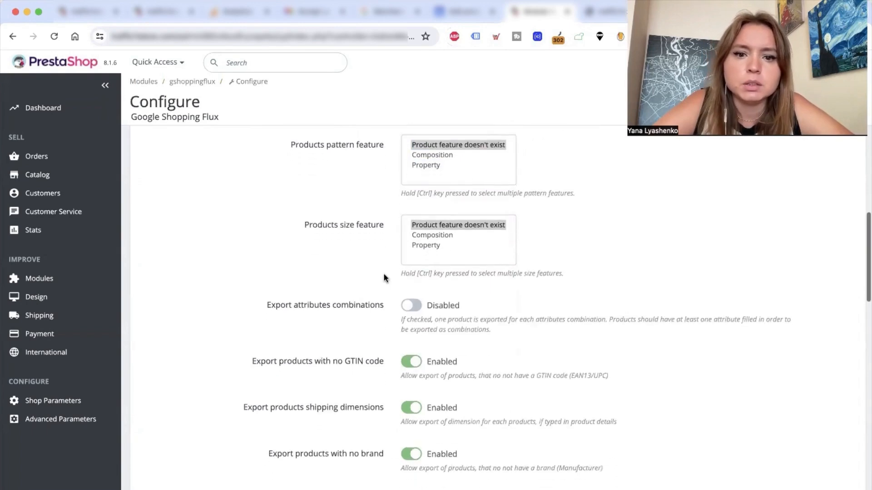
click(420, 248)
Step: Enable the export of attributes combinations for the product feed
scroll(320, 372, down, 3)
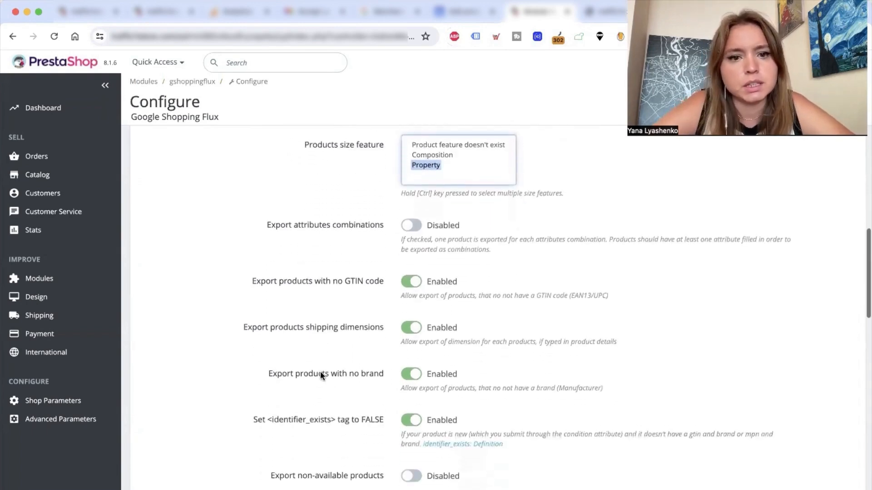
click(411, 222)
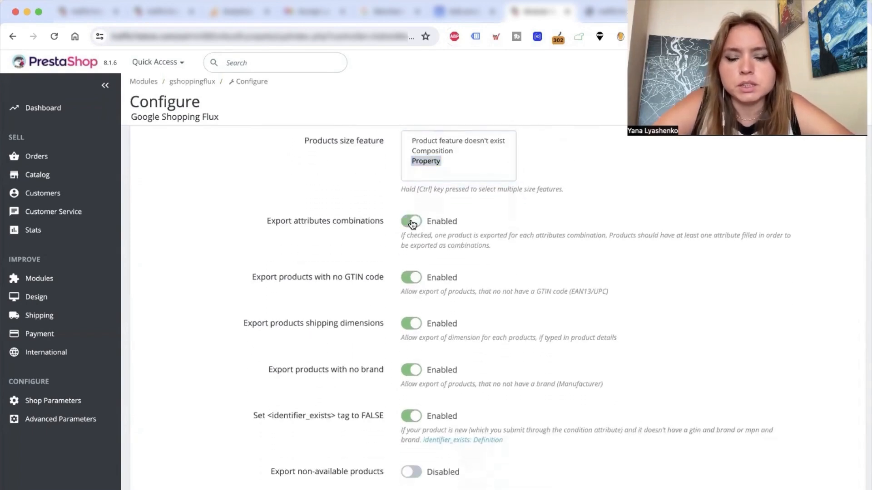
drag(328, 223, 372, 224)
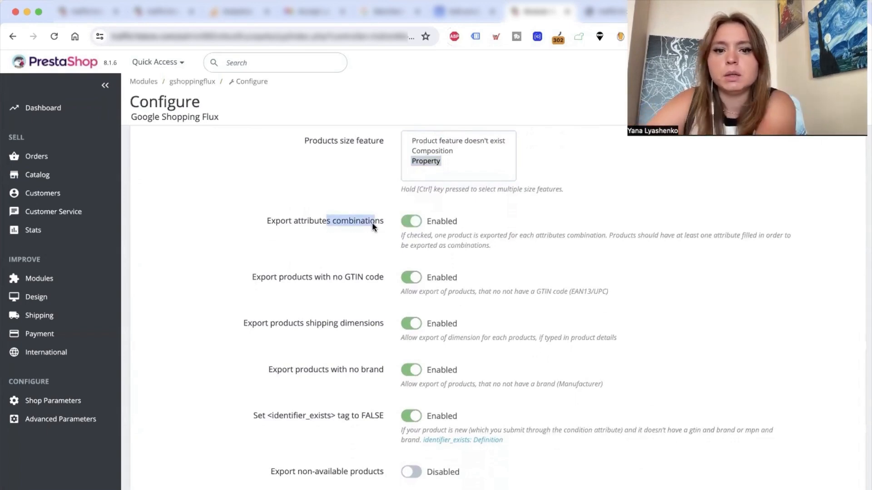
Step: Review the remaining export options, from products with no GTIN code and identifier_exists to file location and output filename prefix
scroll(371, 222, down, 3)
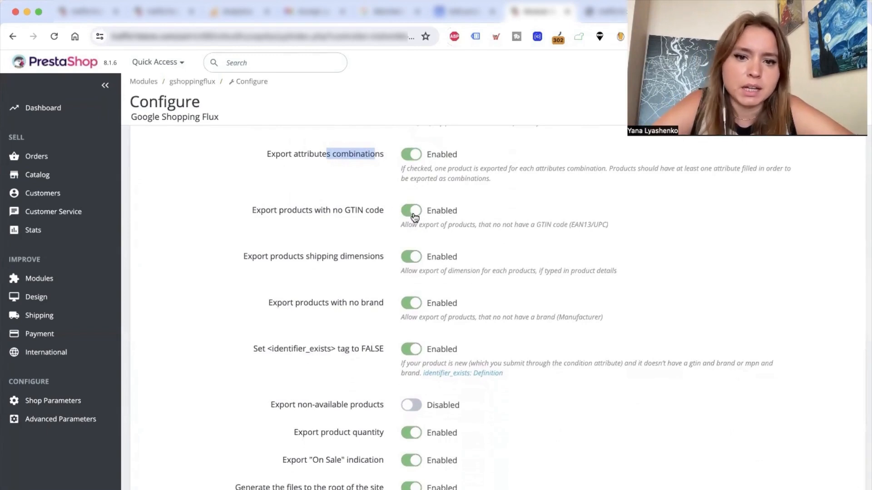
scroll(404, 198, down, 3)
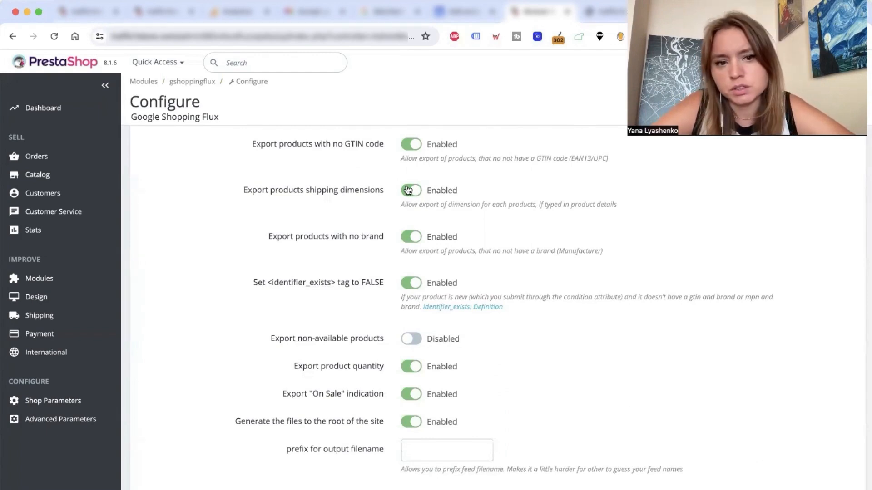
scroll(387, 258, down, 3)
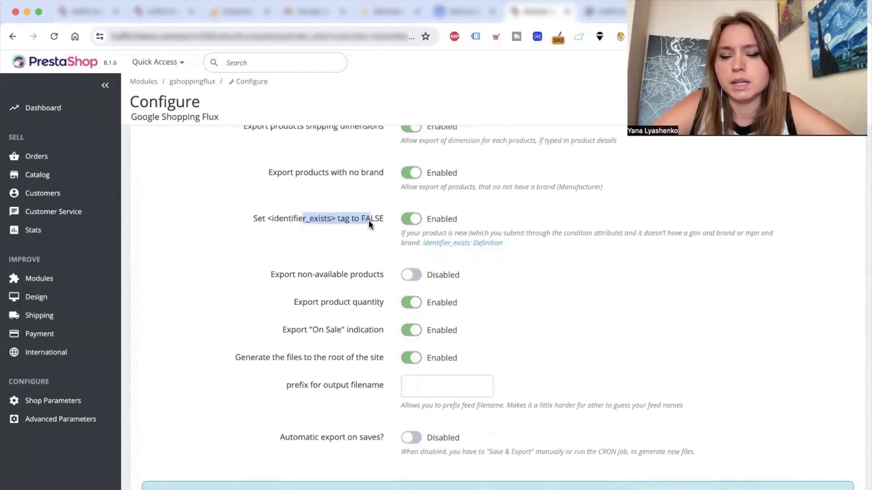
scroll(339, 304, down, 2)
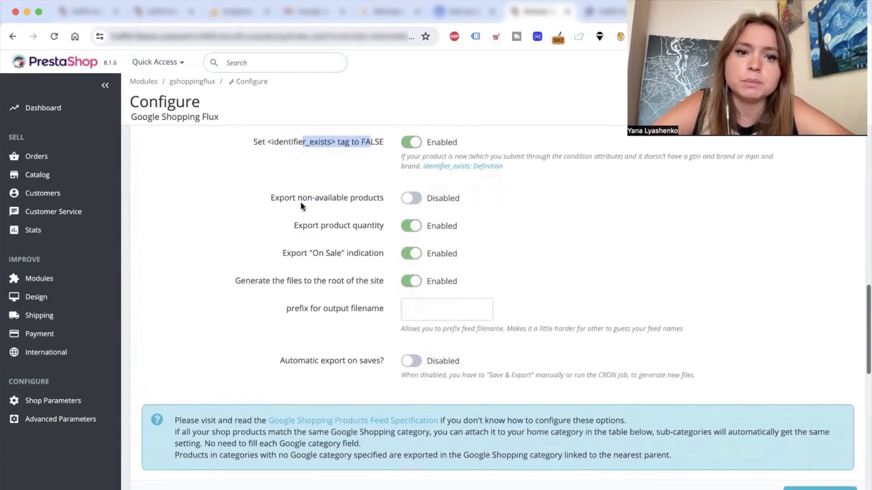
drag(298, 199, 361, 204)
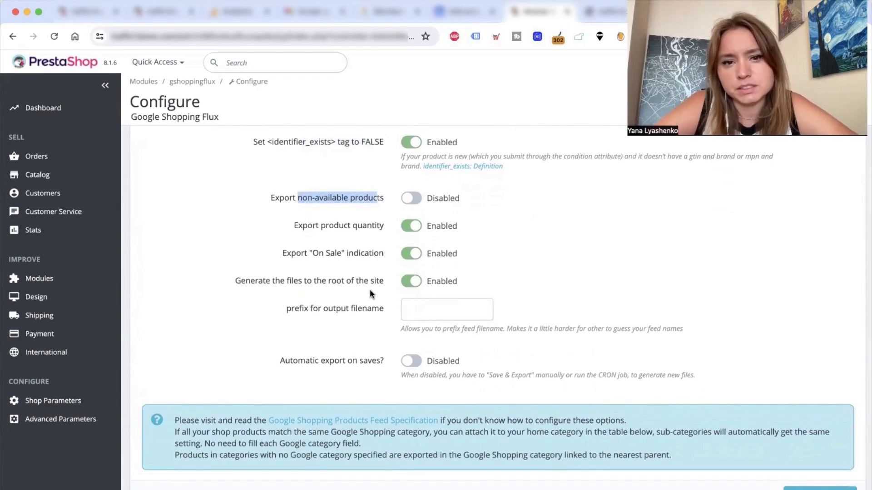
scroll(369, 290, down, 2)
drag(326, 162, 378, 167)
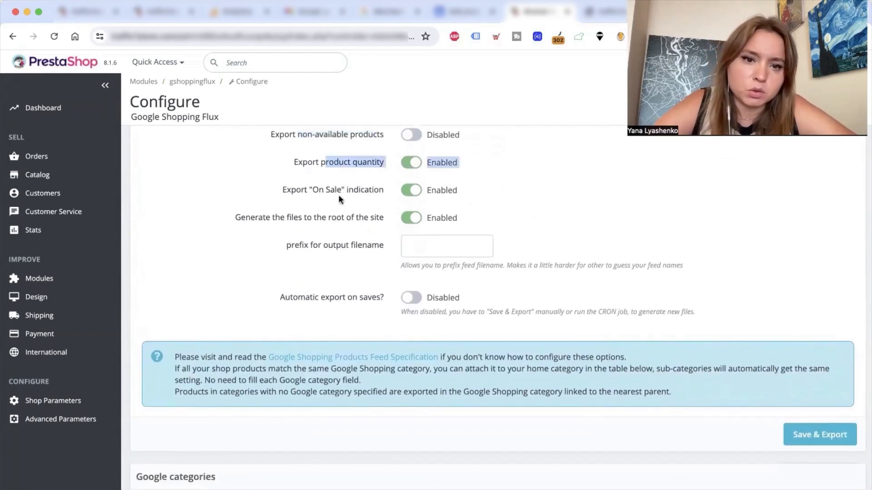
drag(314, 194, 388, 195)
drag(313, 218, 387, 220)
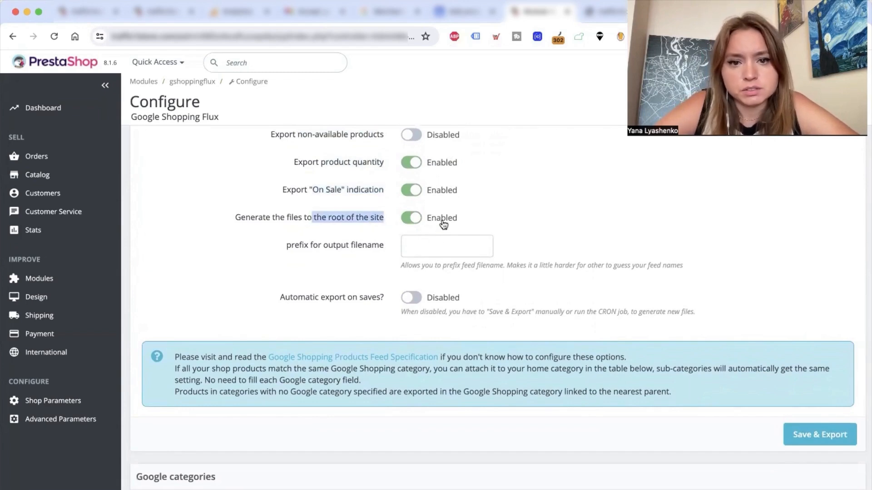
click(432, 245)
Step: Save the Google Shopping Flux parameters, export the product feed, and dismiss the popup notice
scroll(367, 307, down, 4)
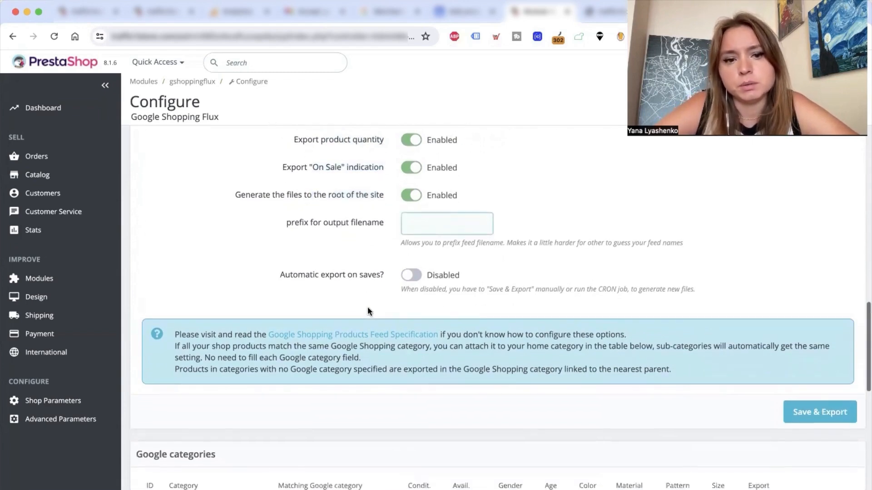
click(815, 263)
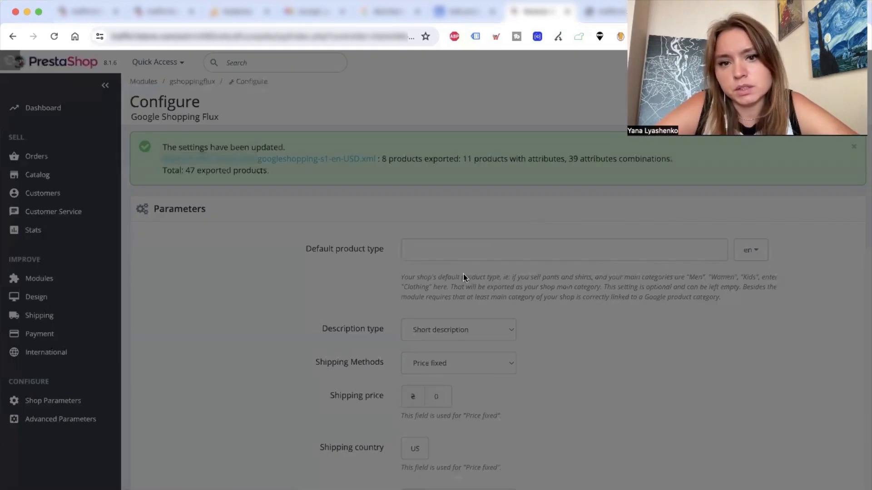
click(568, 135)
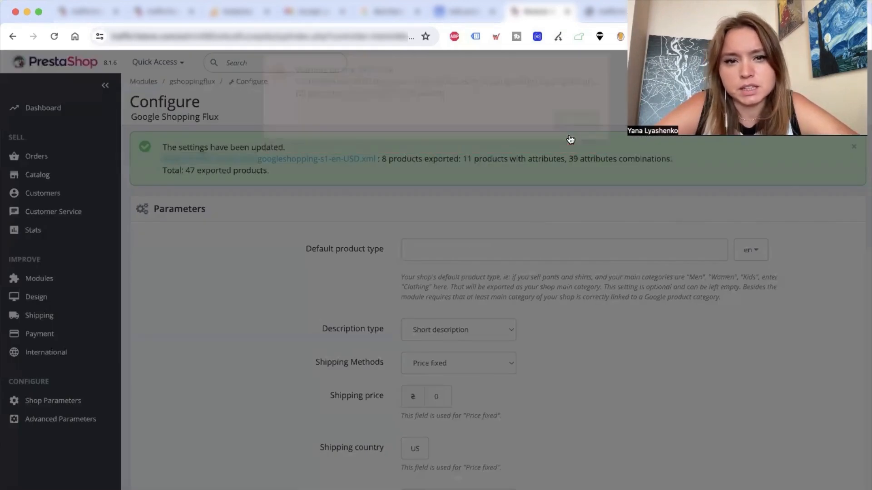
Step: Open the Home category from the Google categories list for editing
scroll(467, 216, down, 15)
scroll(466, 218, down, 10)
scroll(404, 271, up, 5)
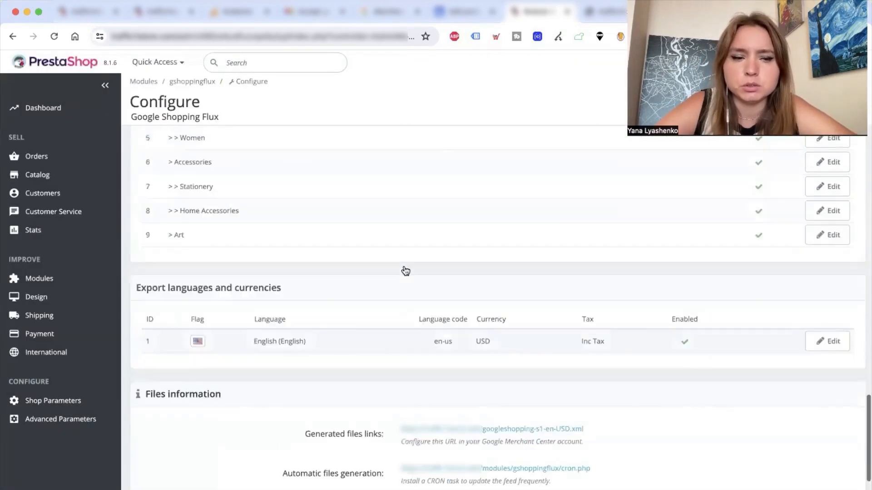
scroll(426, 284, up, 3)
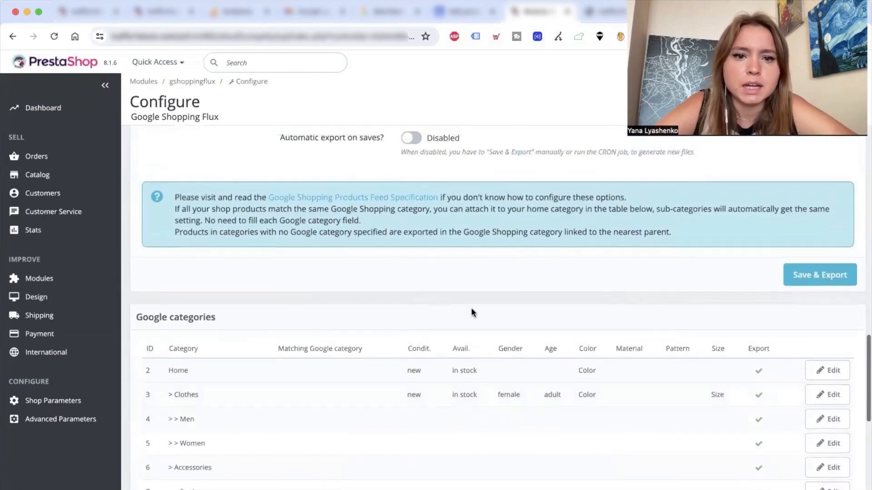
scroll(471, 311, down, 3)
click(829, 255)
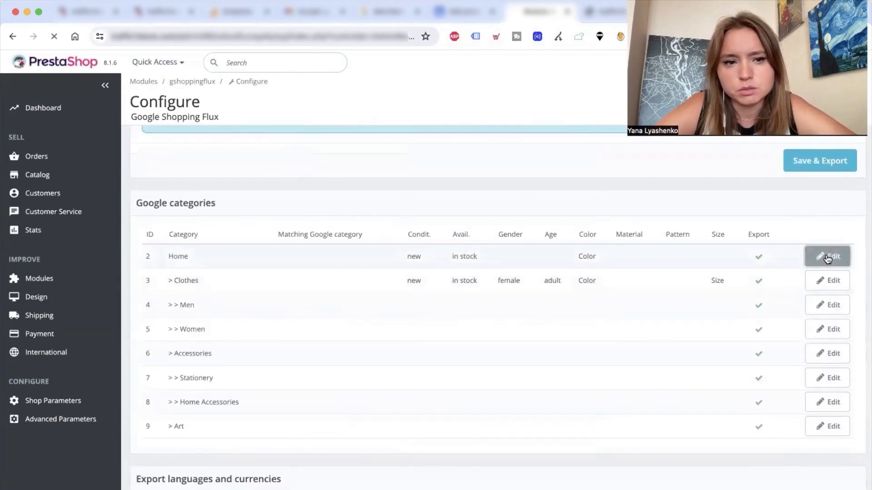
Step: Review the Home category's matching Google category field and its product condition options
click(438, 214)
scroll(424, 245, down, 2)
scroll(424, 246, down, 1)
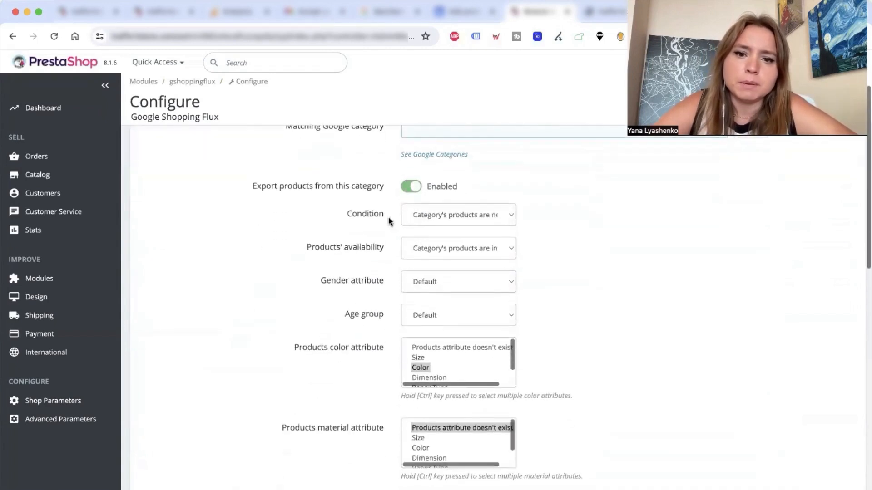
click(443, 213)
click(320, 224)
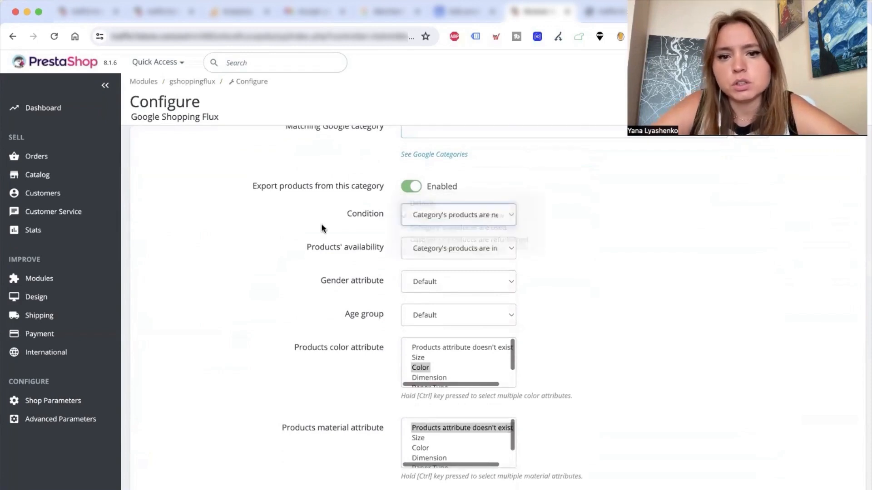
click(420, 214)
click(337, 234)
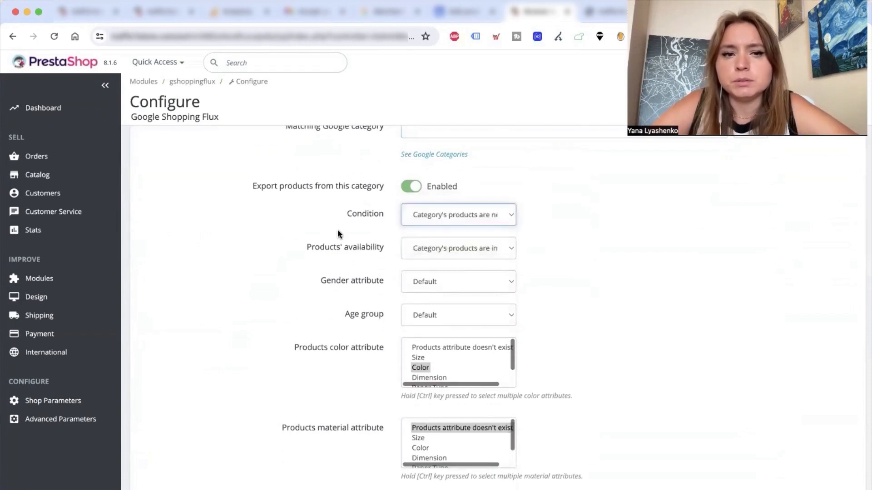
Step: Consult the linked Google product category help page for the supported values and the example entry for text feeds
scroll(322, 250, up, 2)
click(412, 178)
click(429, 208)
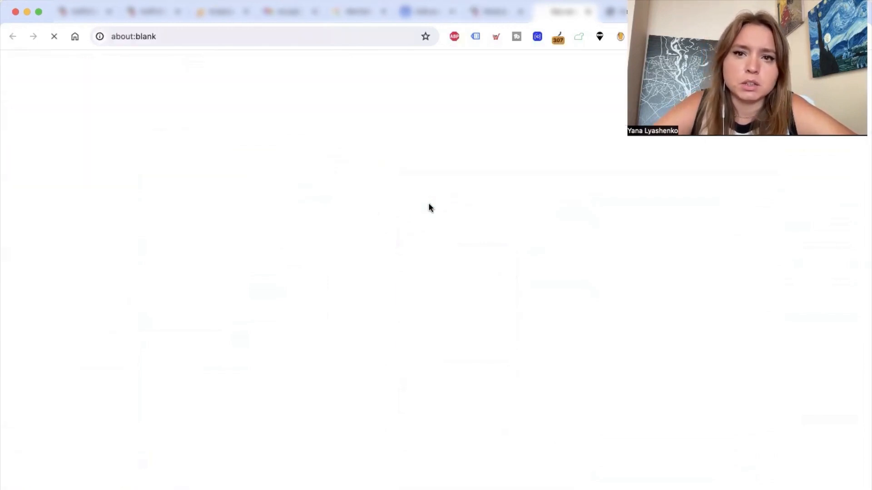
scroll(313, 243, down, 5)
scroll(314, 243, down, 9)
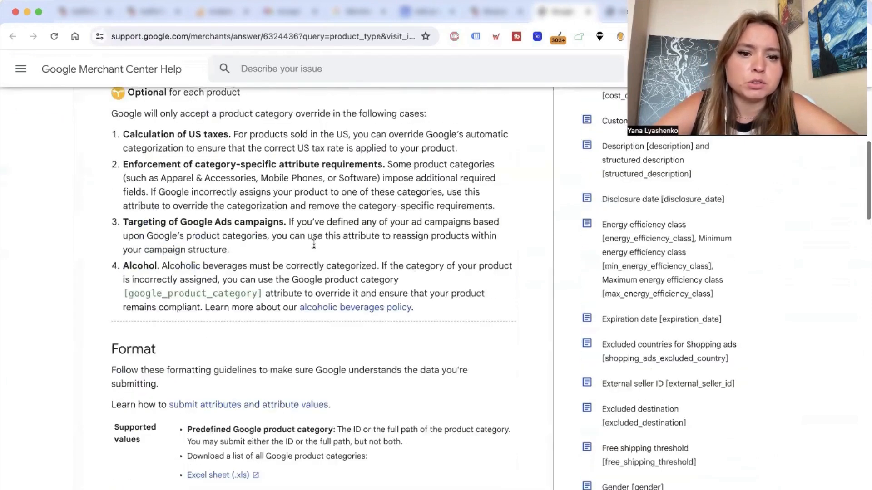
scroll(259, 245, down, 3)
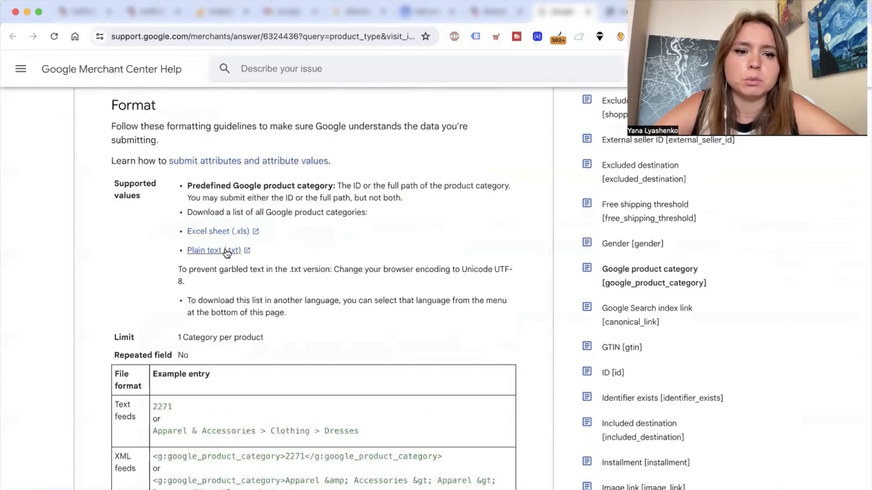
scroll(263, 358, down, 4)
double_click(168, 249)
shift+click(359, 271)
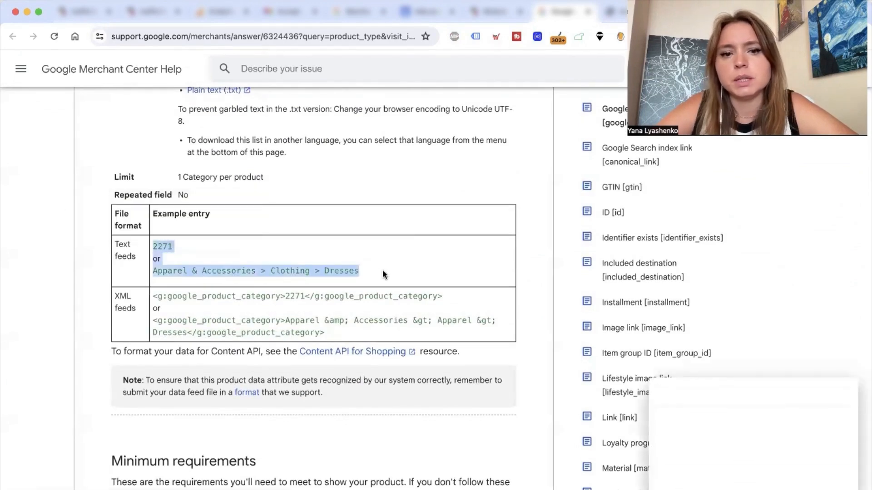
Step: Back in the Home category settings, set the gender attribute to products for women and the age group to Adult
click(494, 20)
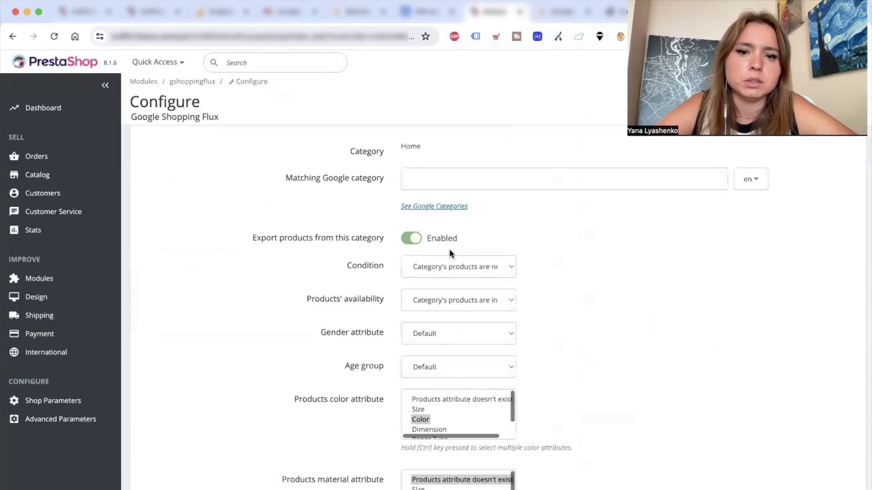
scroll(366, 314, down, 2)
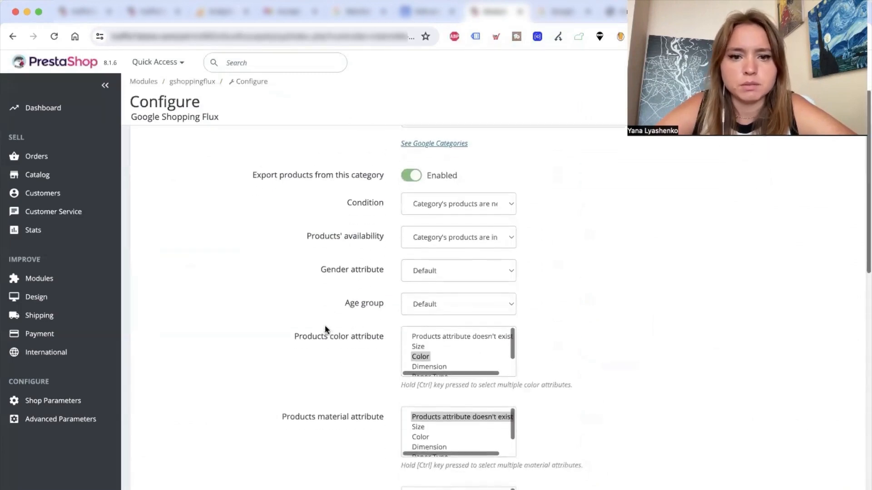
click(425, 269)
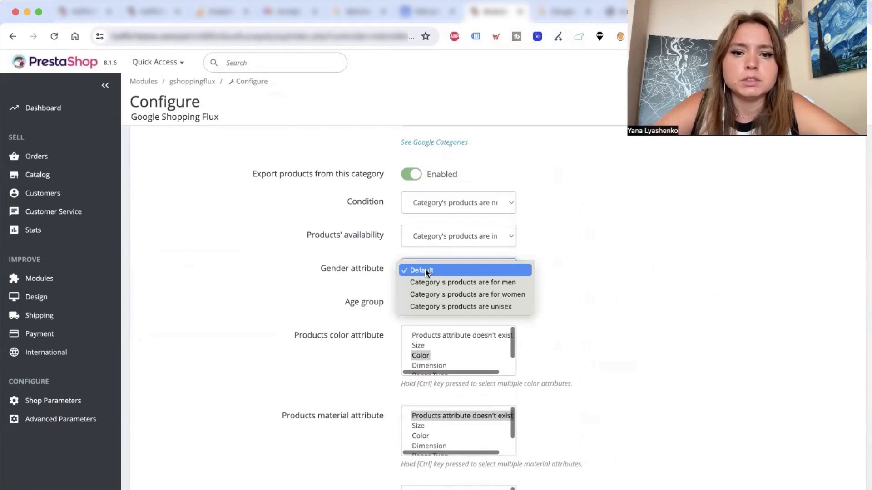
click(441, 299)
click(437, 302)
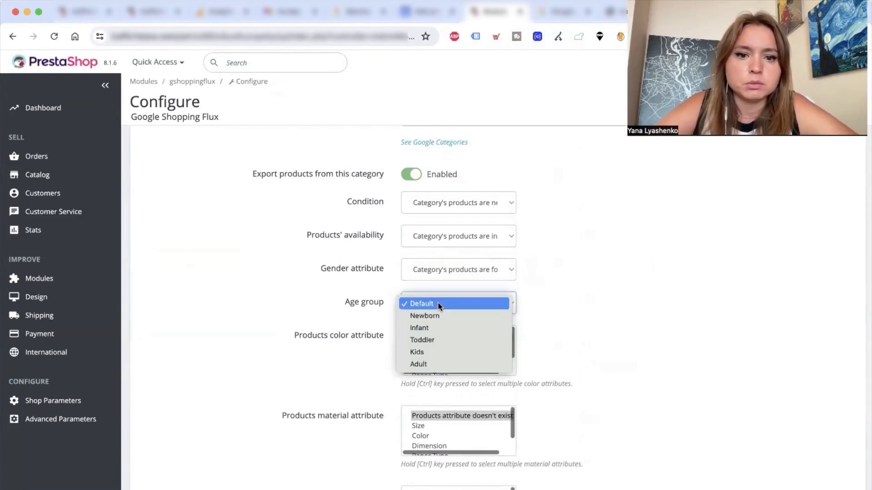
click(435, 364)
Step: Set the Home category's products size attribute to Size and update the category
scroll(339, 338, down, 3)
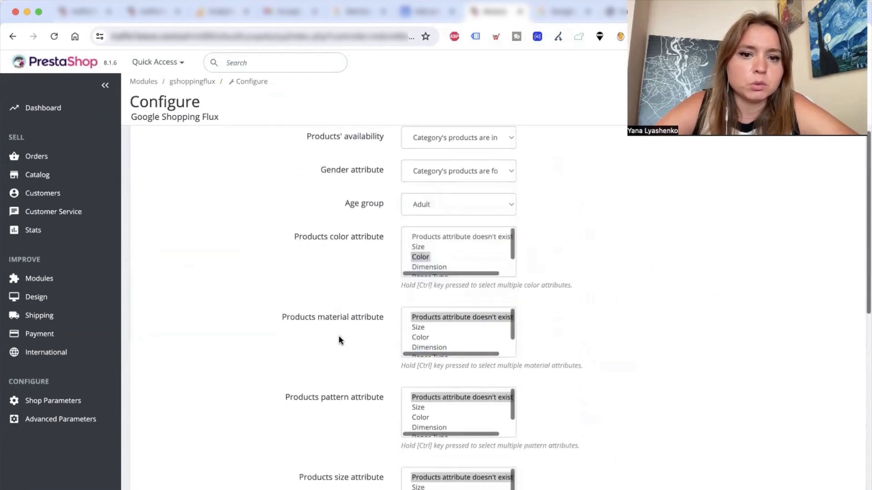
scroll(420, 267, down, 7)
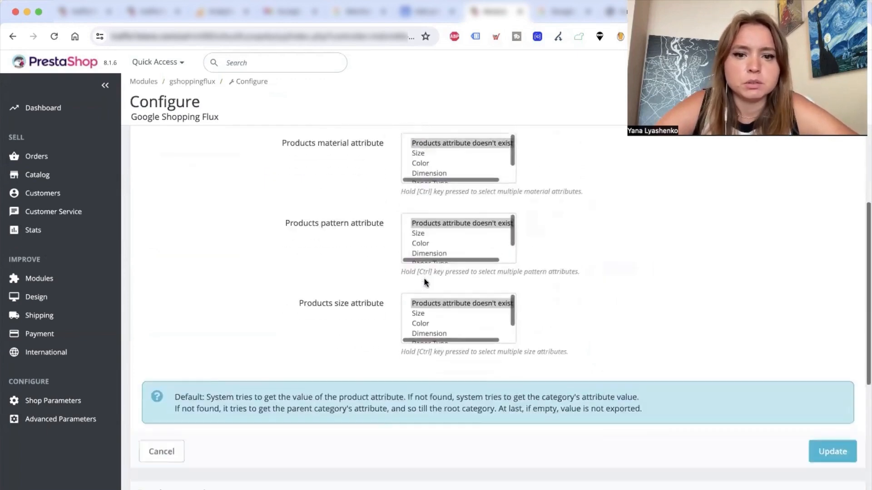
scroll(433, 254, down, 1)
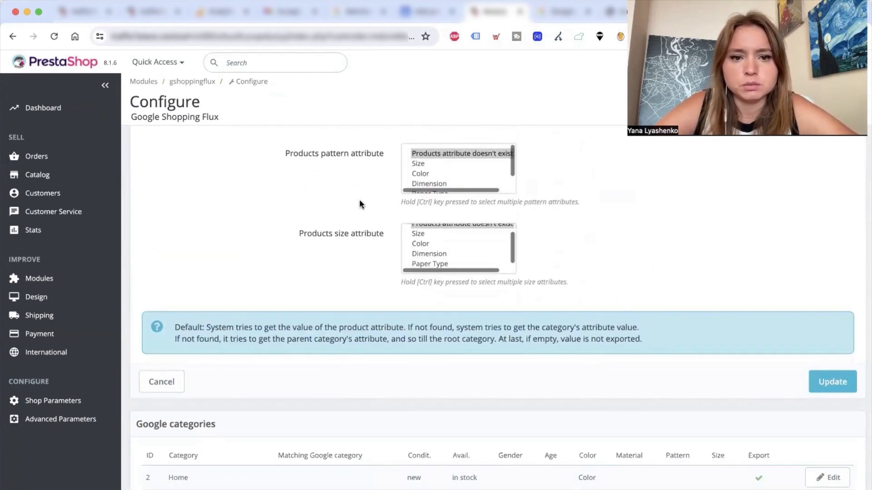
click(415, 233)
scroll(839, 293, down, 2)
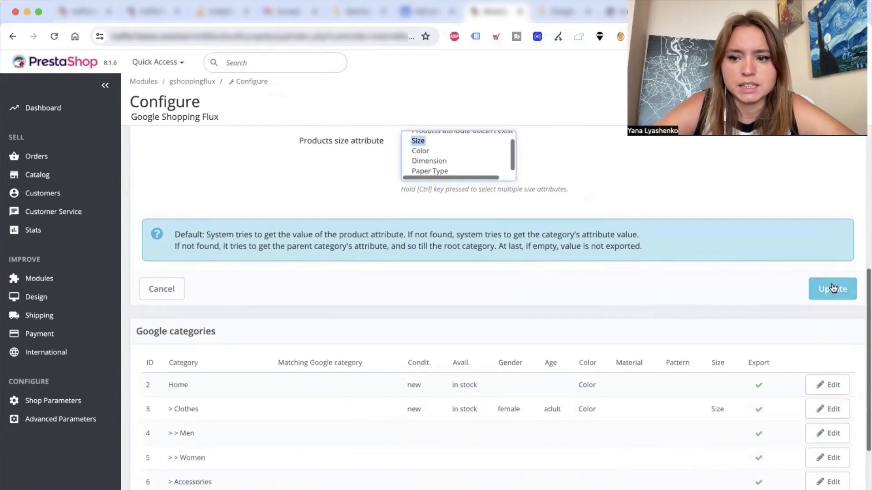
click(833, 289)
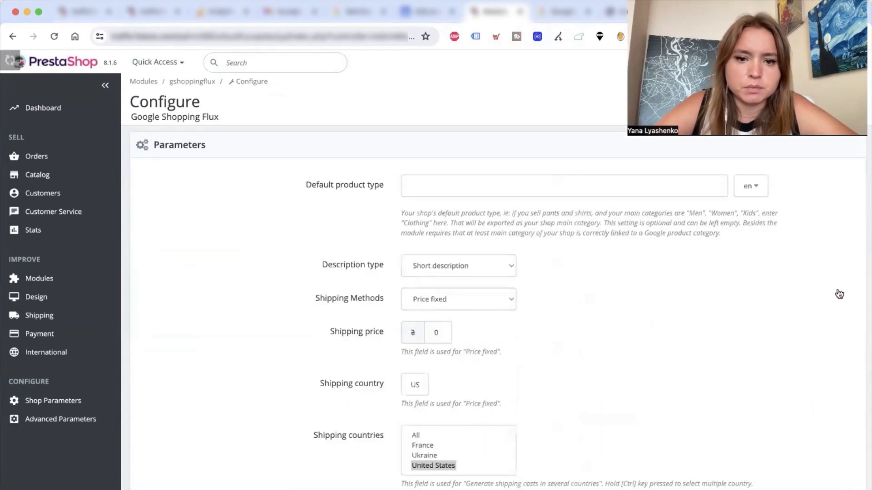
Step: Open the Clothes category's Google matching settings, review its attributes down to the size attribute, and update the category
scroll(529, 312, down, 20)
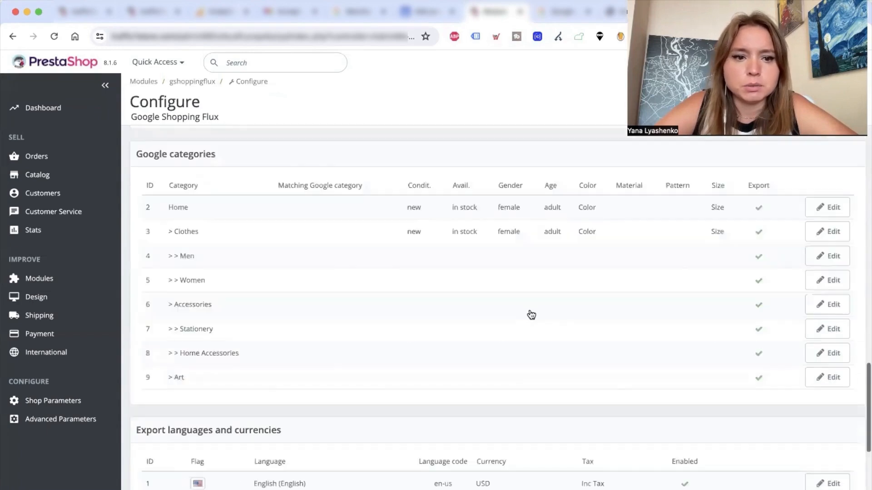
scroll(531, 315, up, 1)
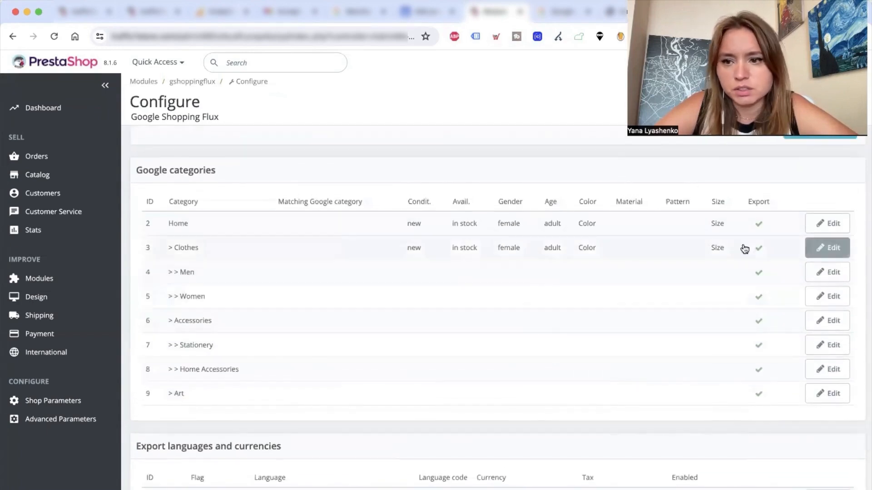
drag(161, 251, 219, 251)
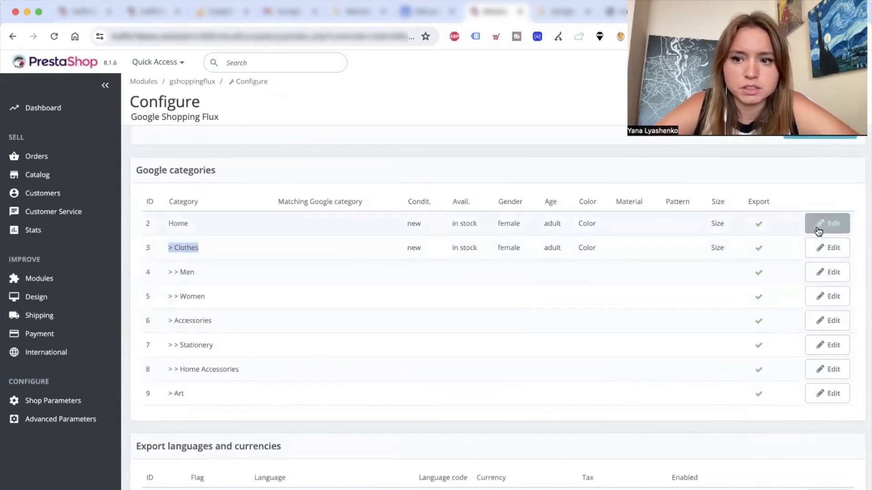
click(821, 251)
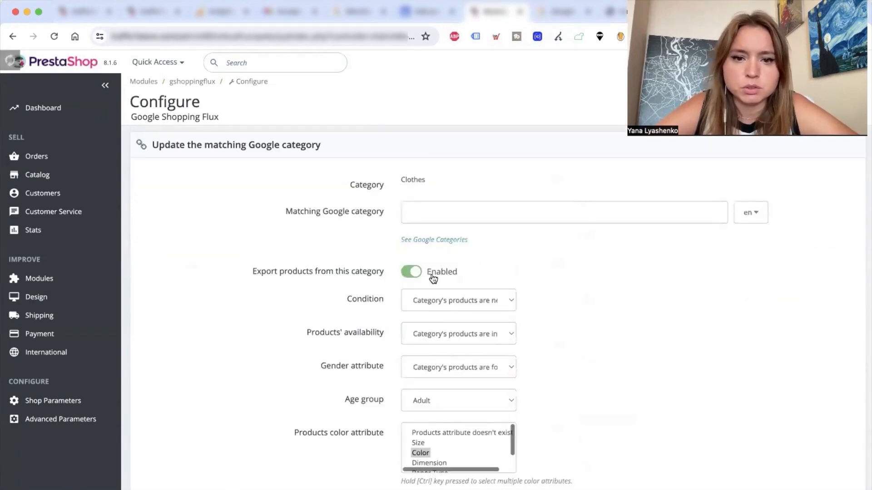
scroll(427, 284, down, 1)
click(418, 191)
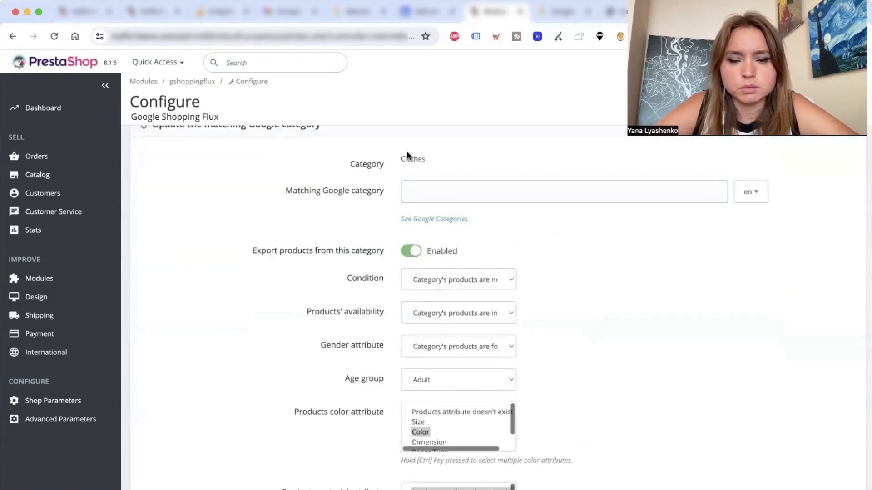
scroll(366, 276, down, 10)
scroll(249, 366, up, 10)
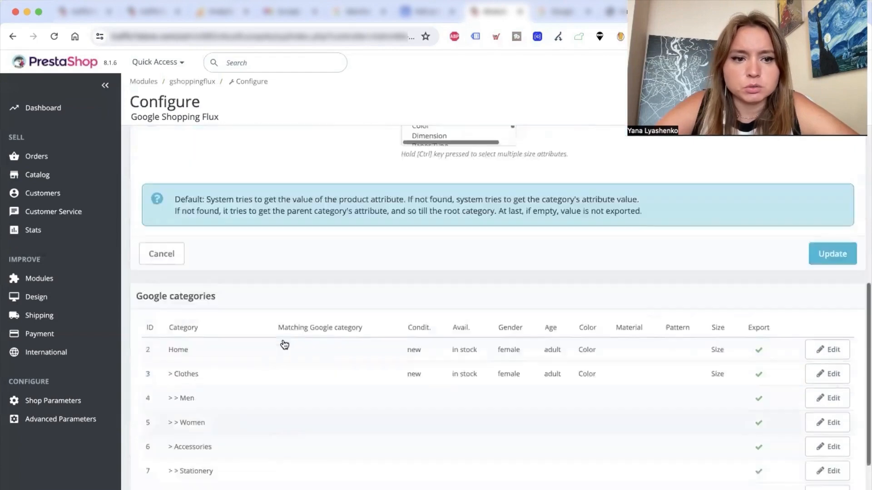
scroll(241, 217, down, 10)
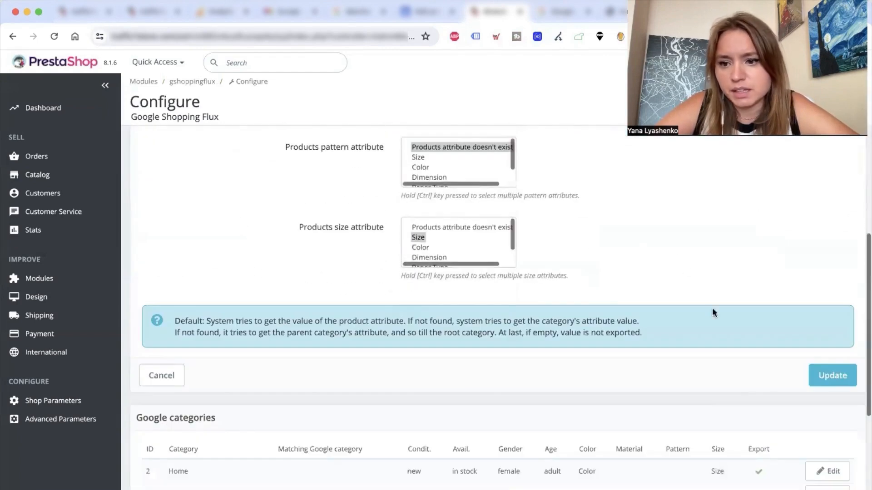
click(815, 385)
Step: Open the Clothes > Men category and set its condition to new and its products' availability to in stock
scroll(626, 336, down, 5)
scroll(628, 338, down, 20)
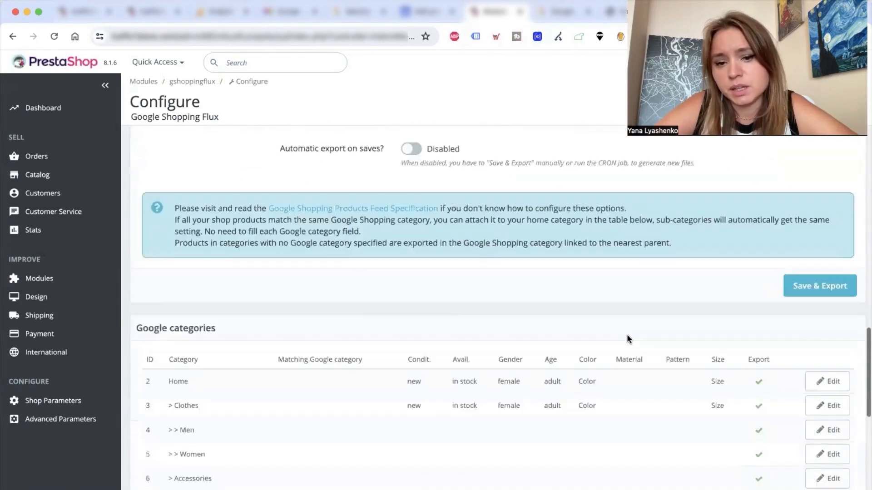
click(834, 273)
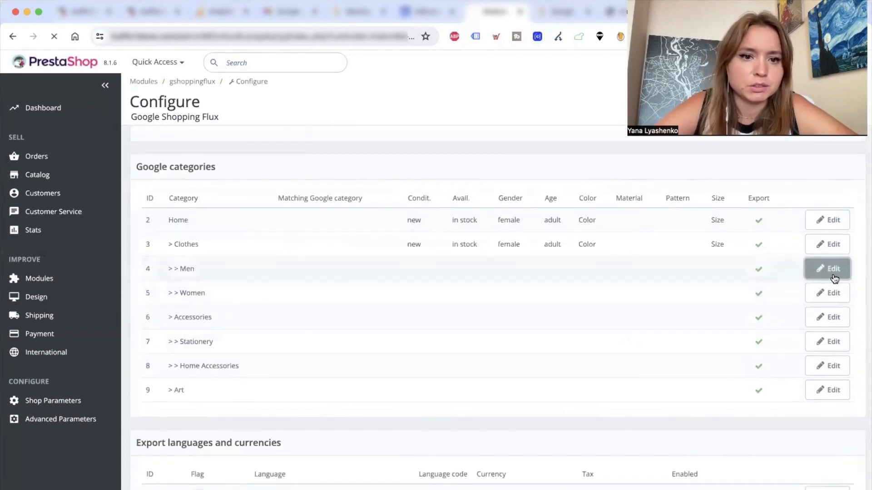
scroll(362, 289, down, 2)
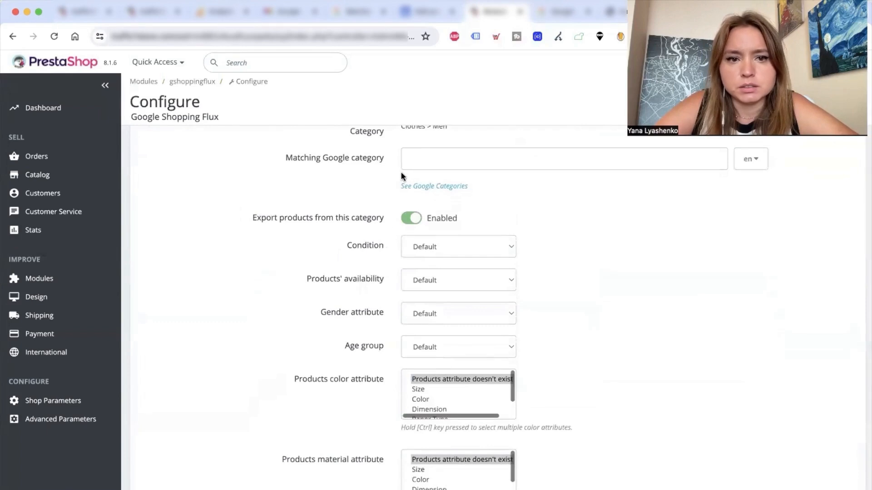
scroll(415, 170, up, 2)
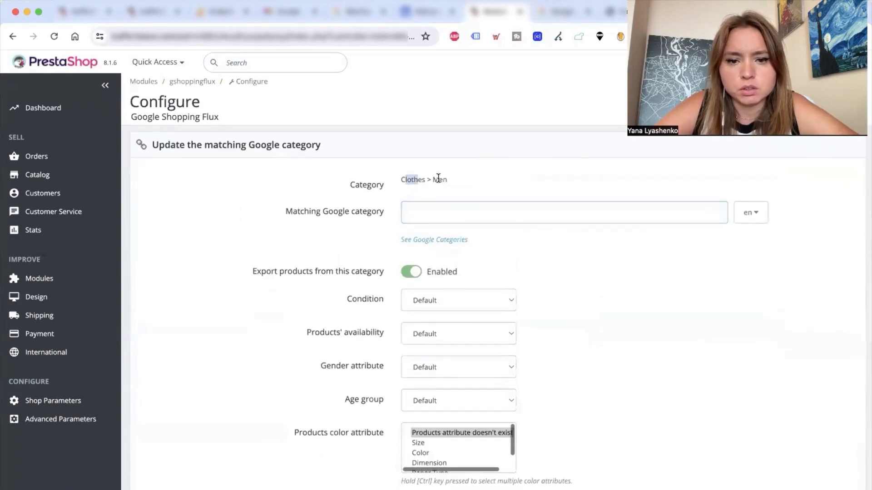
scroll(357, 285, down, 5)
click(413, 175)
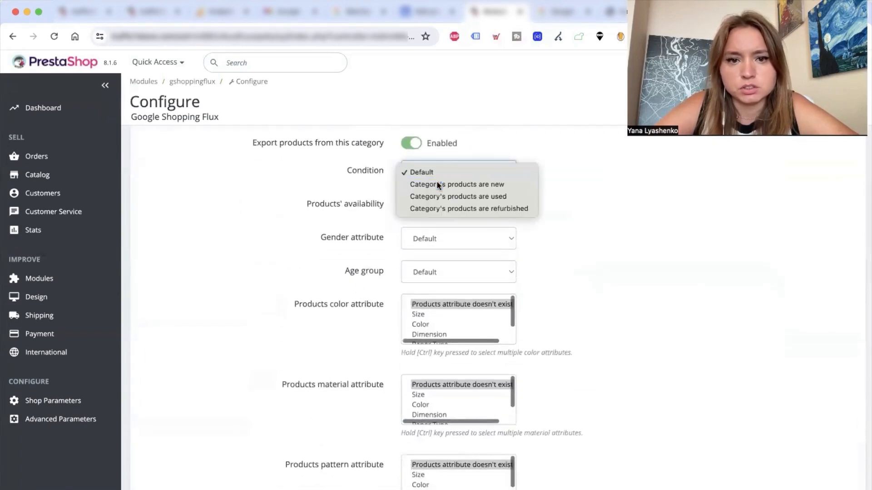
click(437, 182)
click(442, 207)
click(448, 219)
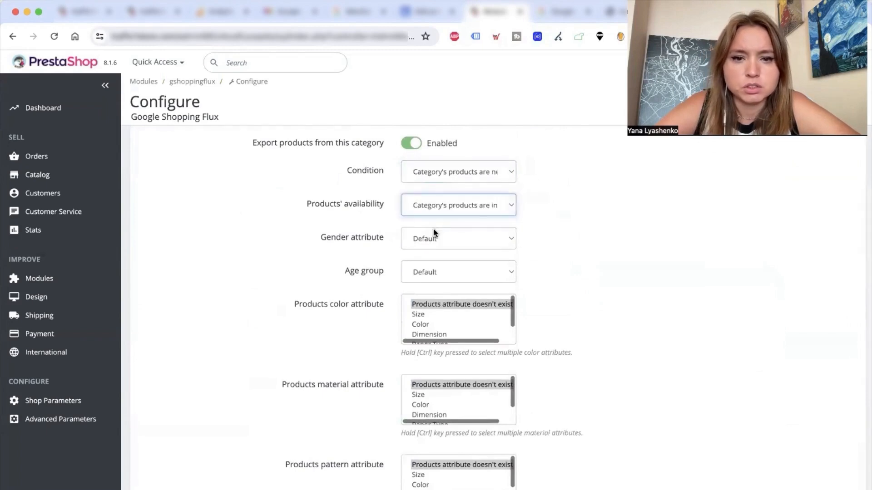
Step: Set the Men category's gender attribute to products for men and its age group to Adult, and update the category
click(433, 233)
click(441, 252)
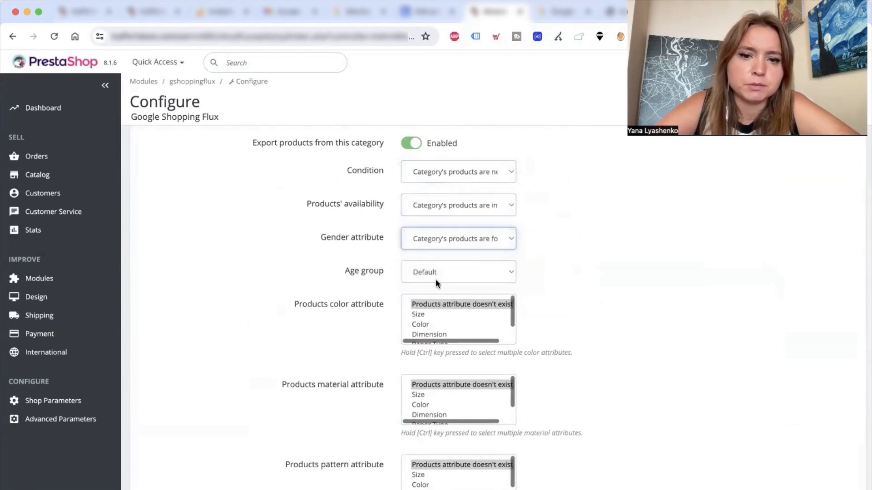
click(435, 278)
click(431, 334)
scroll(415, 338, down, 1)
scroll(679, 361, down, 10)
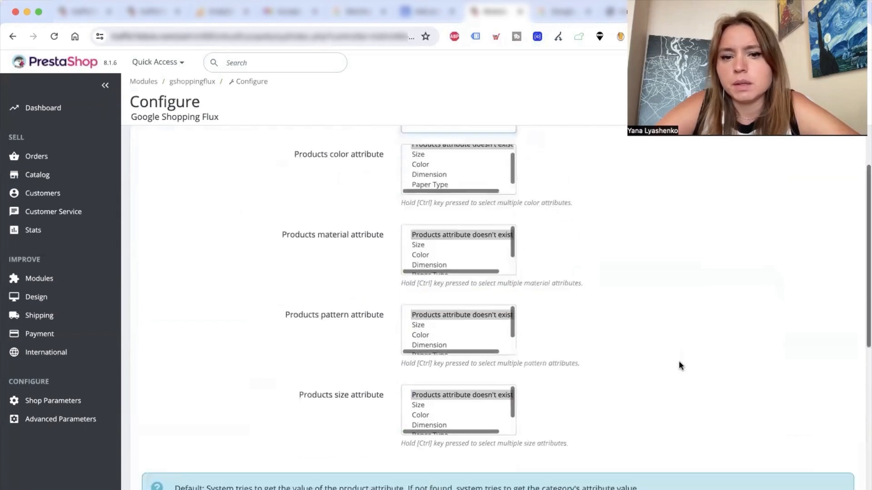
scroll(812, 247, up, 2)
click(816, 233)
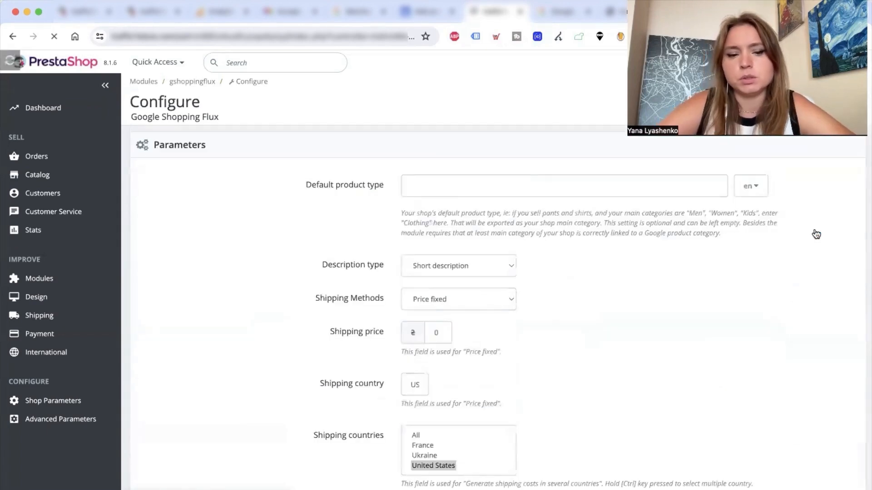
Step: Open the export settings of the English language and select US Dollar as its currency
scroll(579, 361, down, 15)
scroll(580, 361, down, 10)
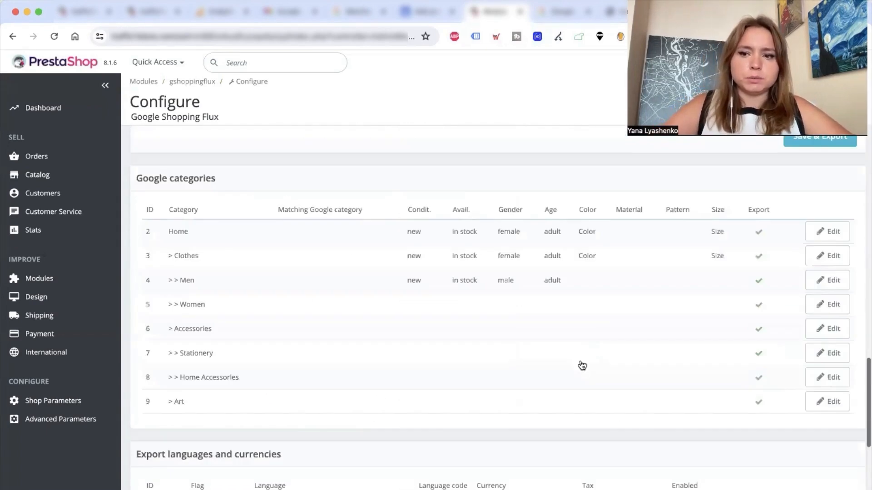
click(830, 387)
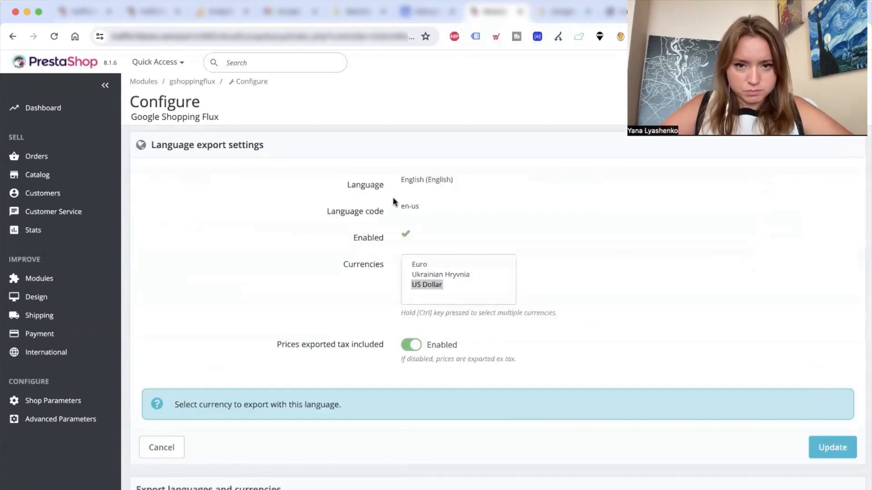
click(414, 285)
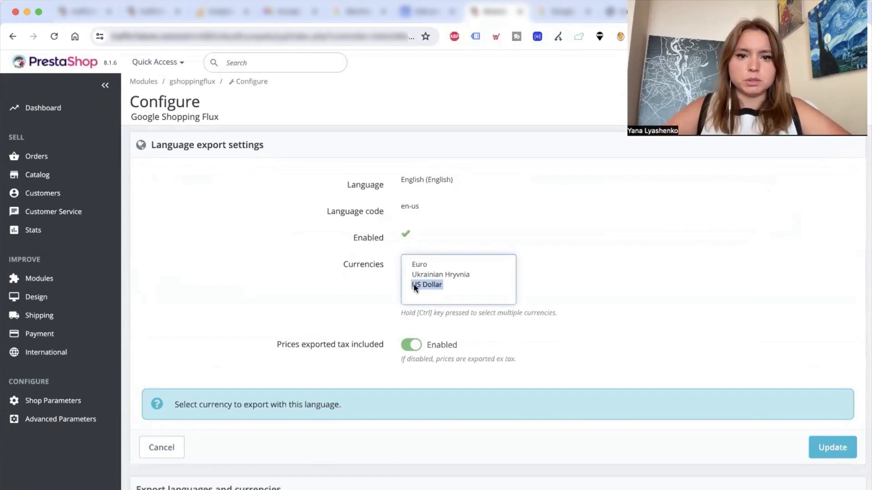
Step: Disable exporting prices with tax included for English and update the language export settings
scroll(358, 344, down, 2)
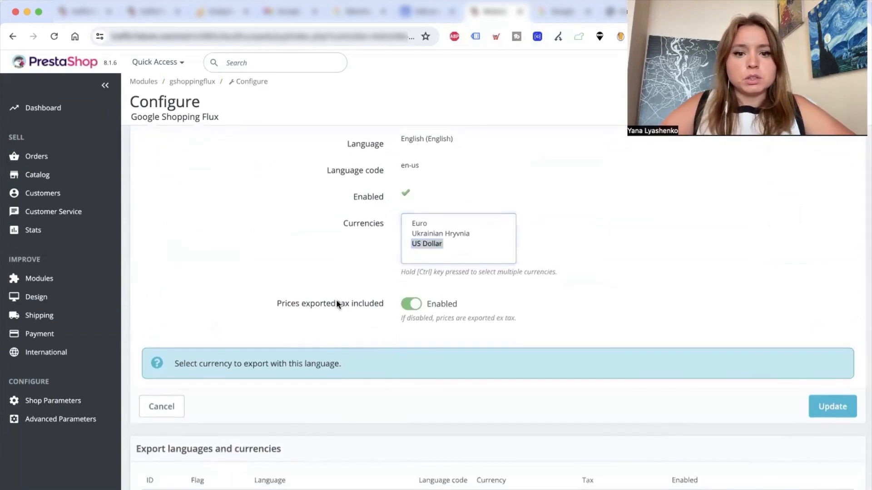
drag(337, 302, 374, 304)
click(402, 305)
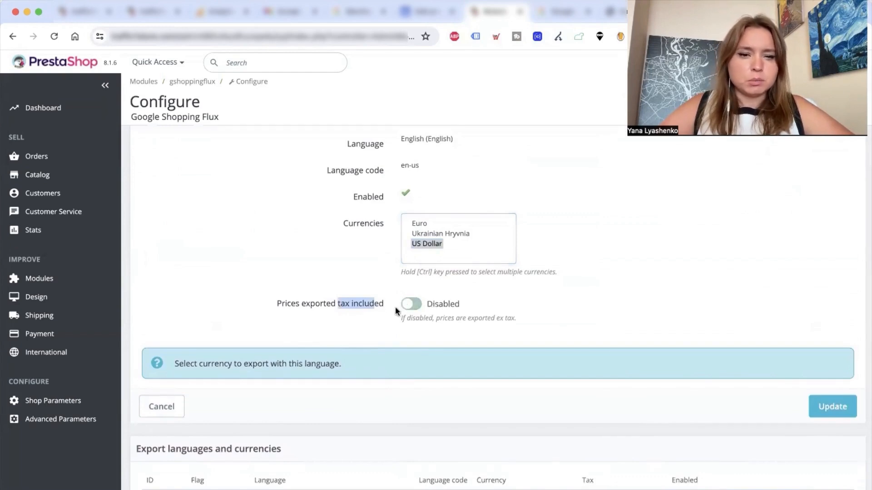
scroll(386, 323, down, 3)
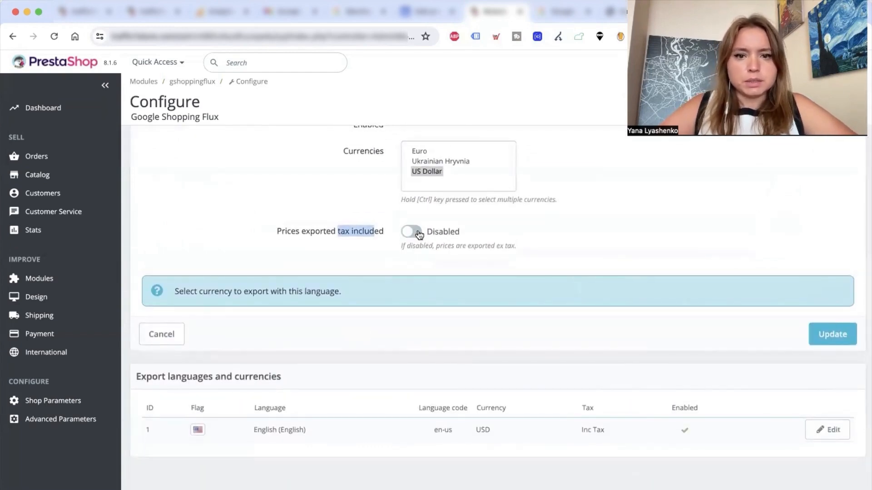
click(419, 234)
click(408, 235)
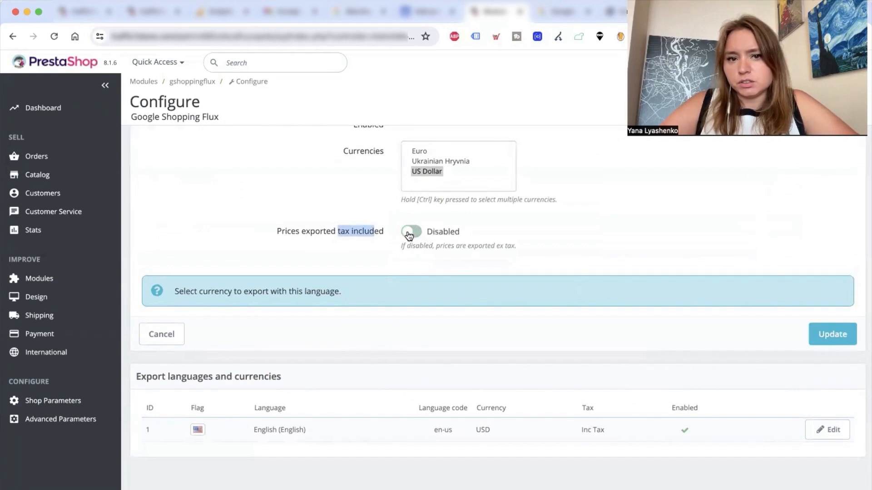
click(826, 335)
Step: Run the automatic files generation link modules/gshoppingflux/cron.php and check the export result
scroll(502, 346, down, 20)
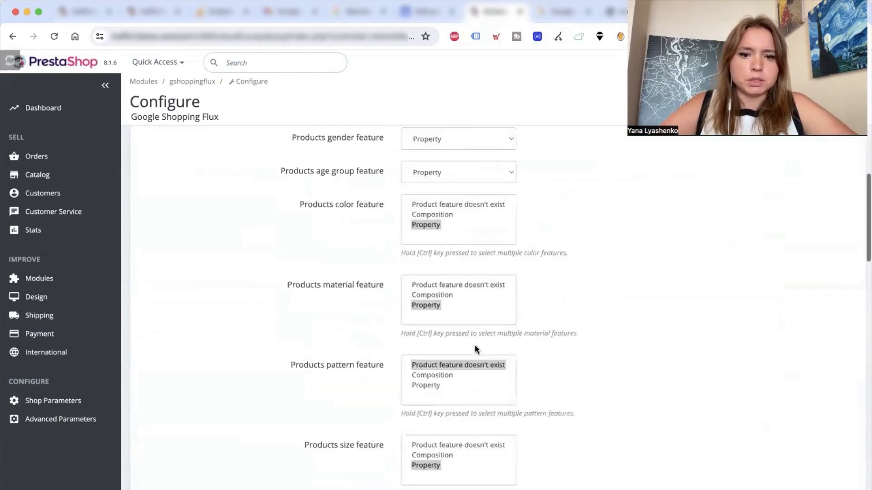
scroll(476, 350, down, 5)
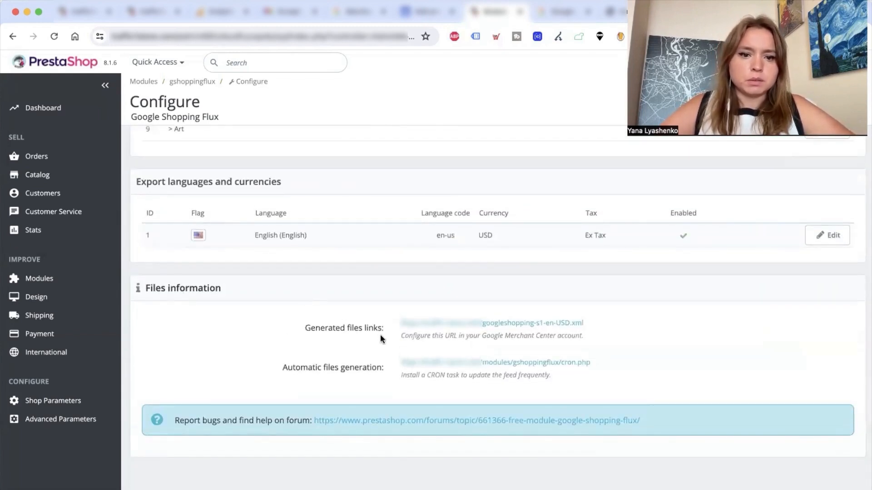
click(442, 363)
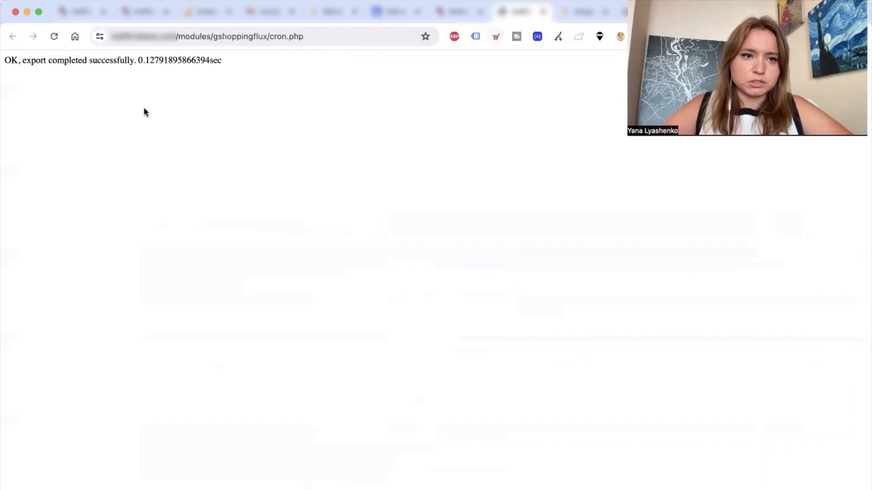
drag(40, 60, 224, 67)
Step: Copy the generated googleshopping-s1-en-USD.xml link and enter it as the product source's file link in Google Merchant Center
click(457, 12)
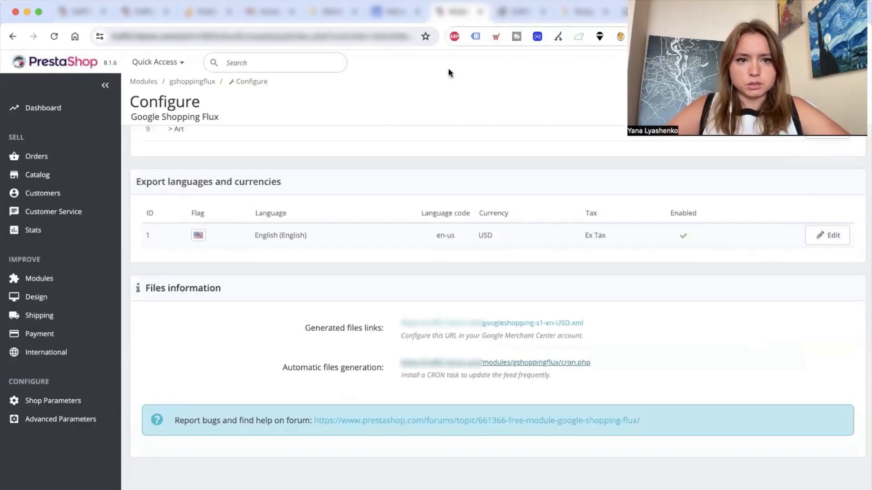
right_click(459, 322)
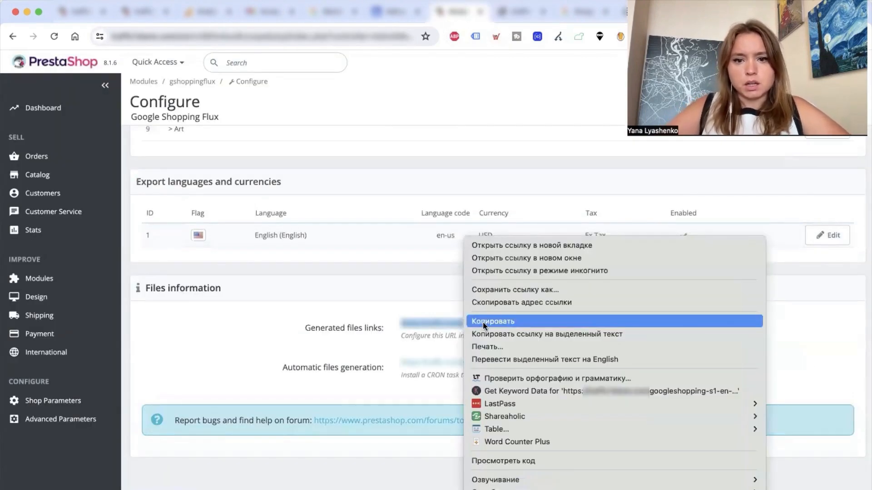
click(479, 323)
click(386, 18)
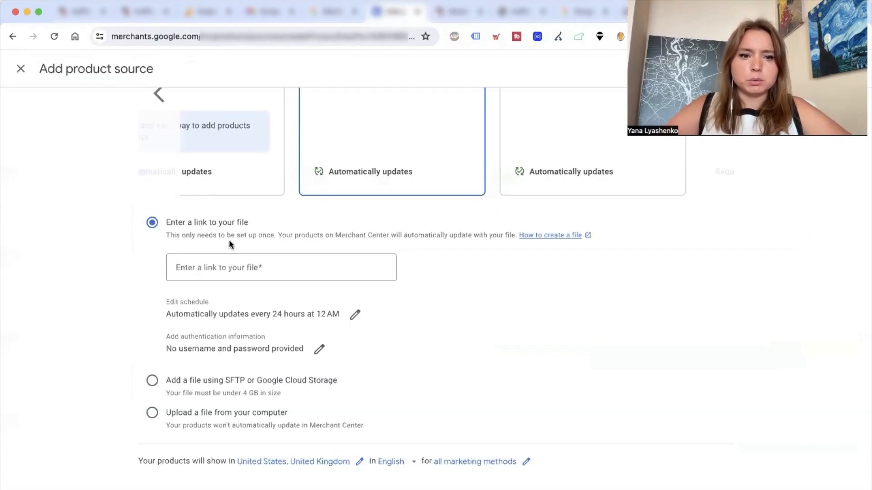
click(220, 259)
key(super+v)
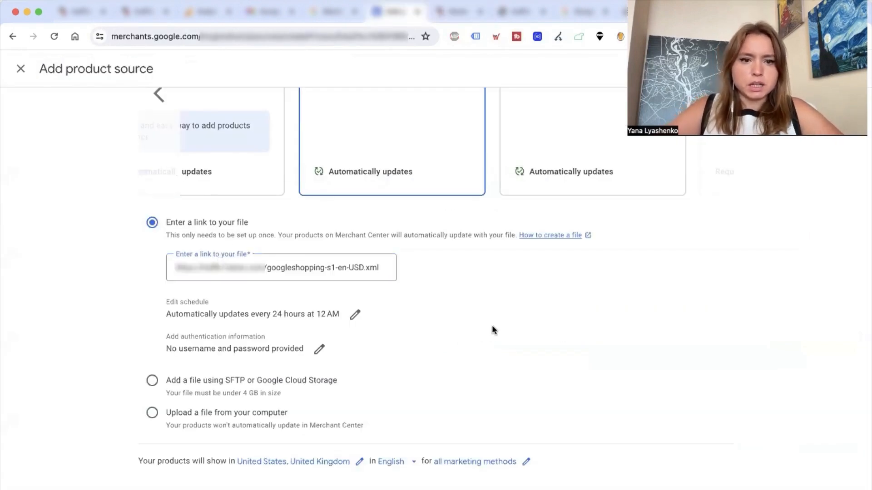
Step: Review the file's update schedule and limit the product source's countries to the United States
scroll(492, 326, down, 1)
drag(172, 296, 336, 294)
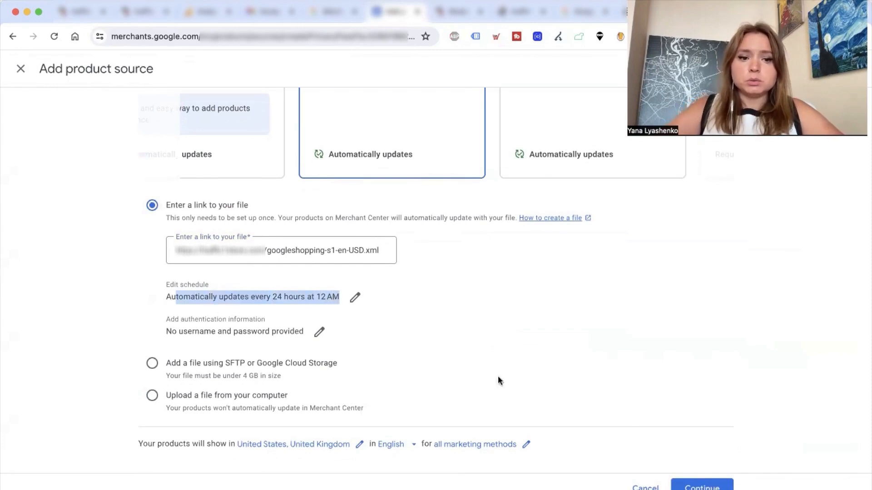
click(359, 444)
scroll(372, 255, down, 20)
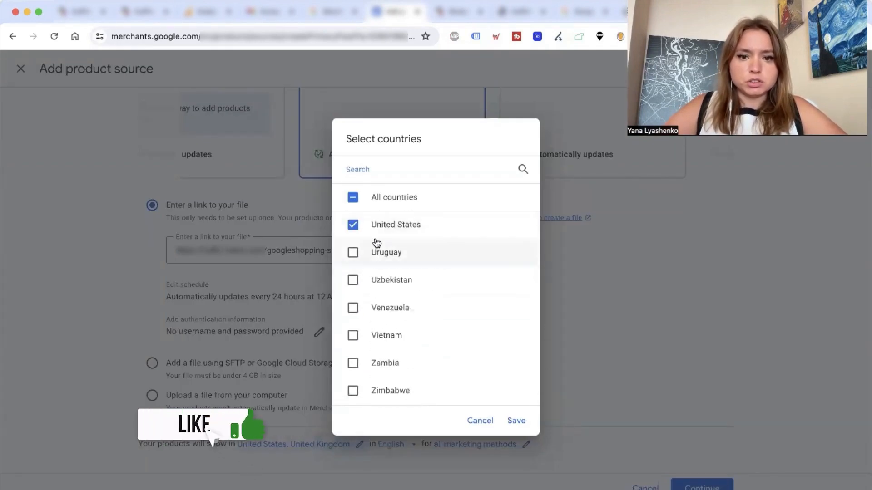
scroll(374, 243, up, 3)
click(515, 420)
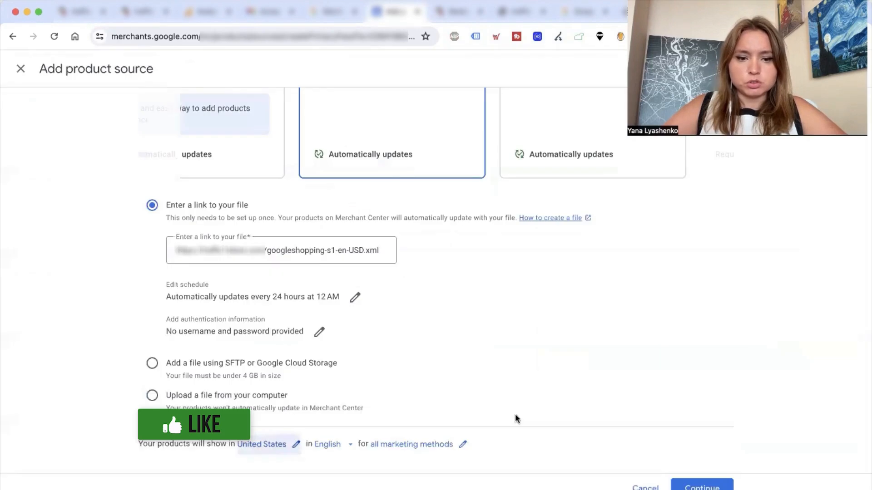
Step: Keep English as the source's language, save Free listings as its marketing method, and continue to create the source
click(346, 450)
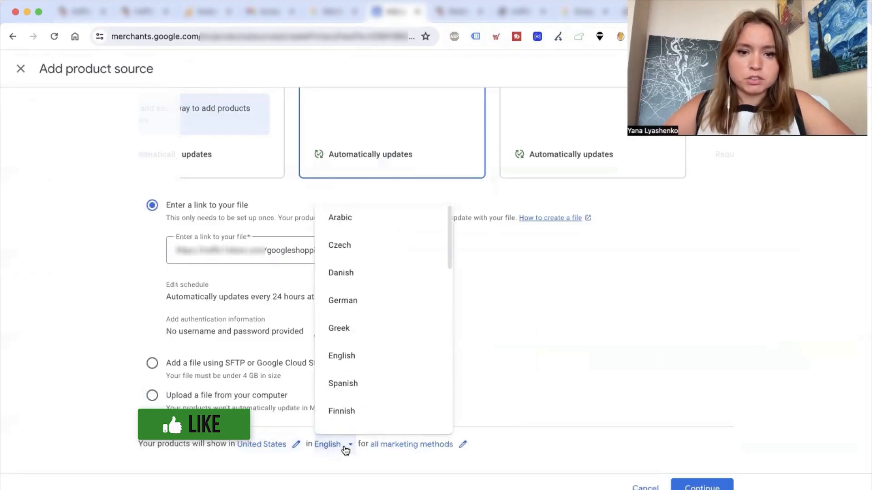
click(585, 357)
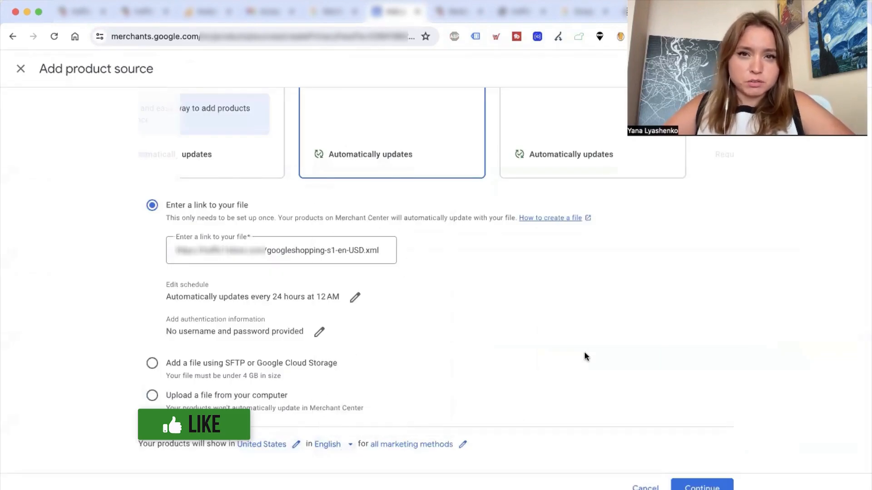
click(462, 445)
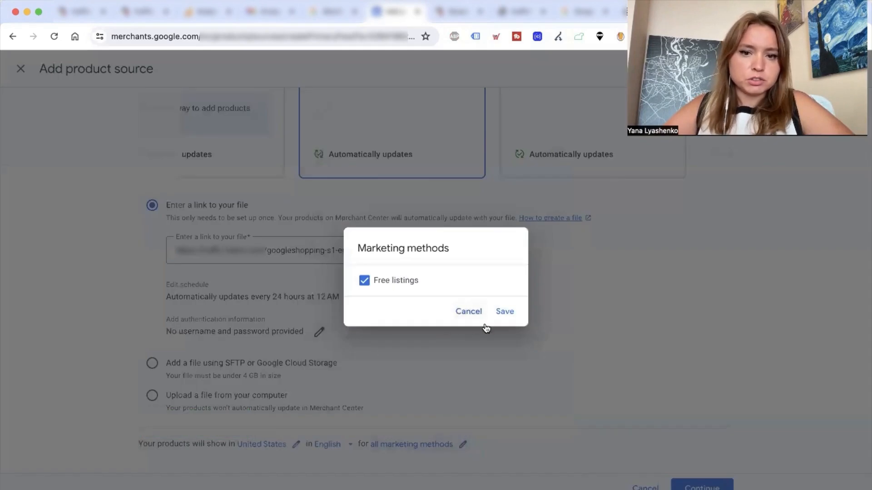
click(504, 312)
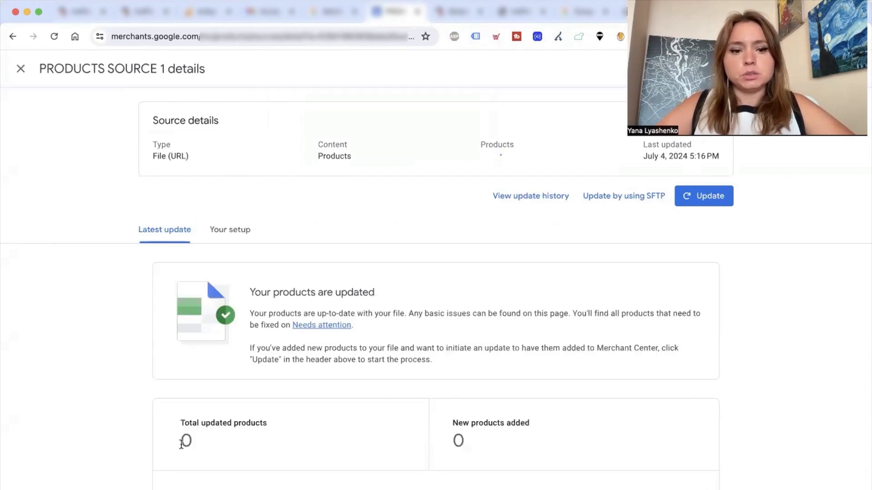
Step: Examine the latest update of PRODUCTS SOURCE 1, including its product totals and product file issues
click(247, 446)
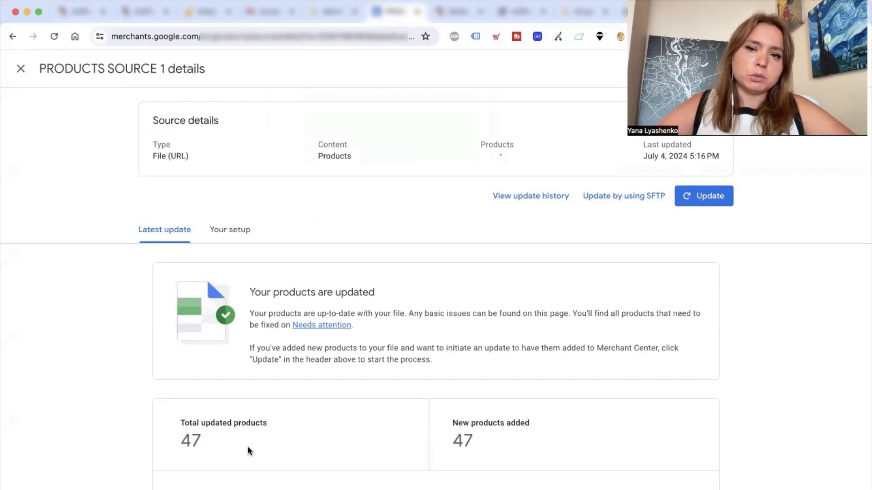
drag(247, 446, 181, 440)
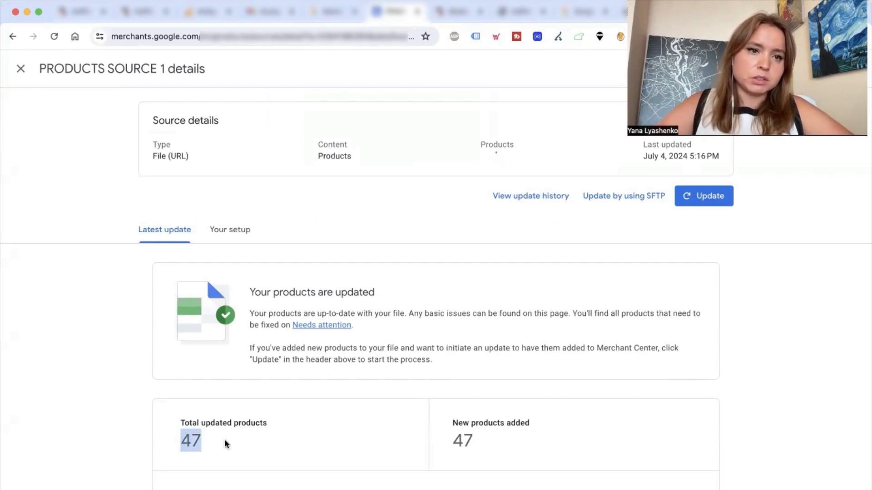
scroll(407, 321, down, 5)
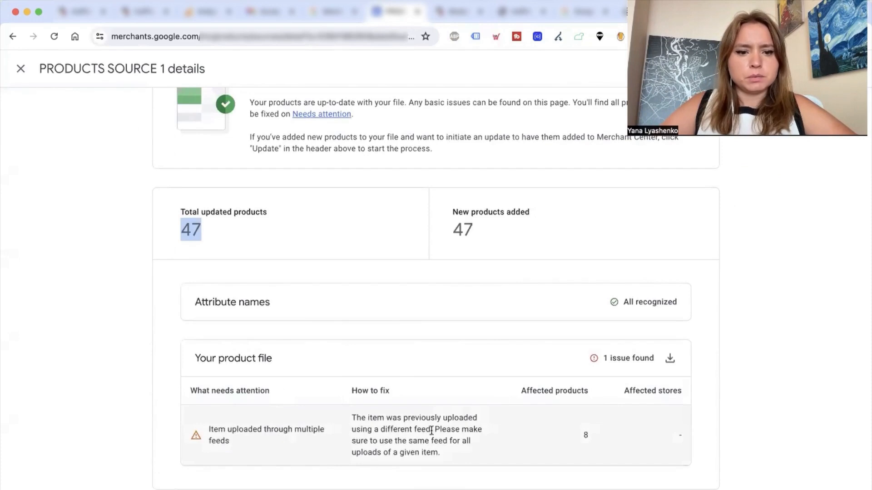
scroll(353, 436, up, 5)
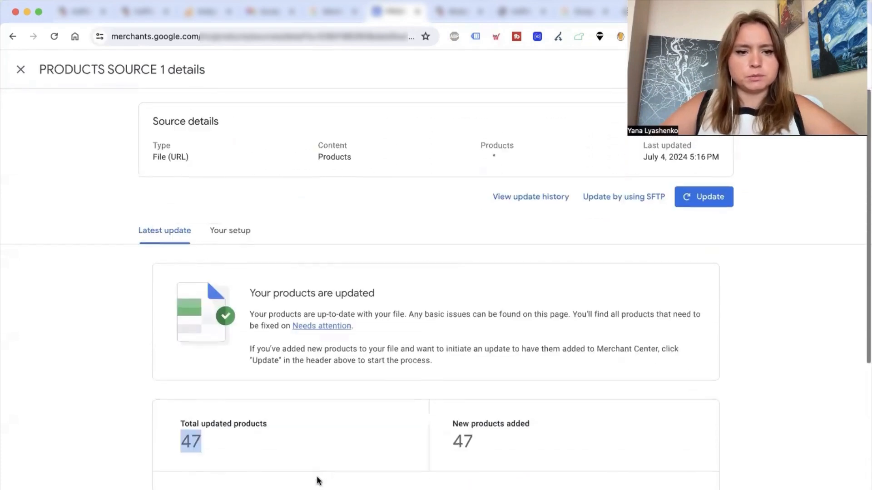
Step: Leave the source details, open the list of all products, and start an update from the product file
click(9, 70)
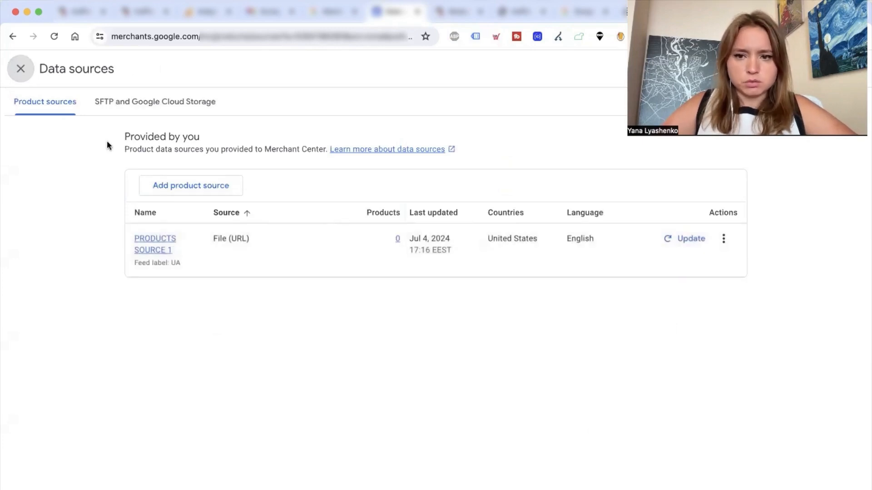
click(12, 37)
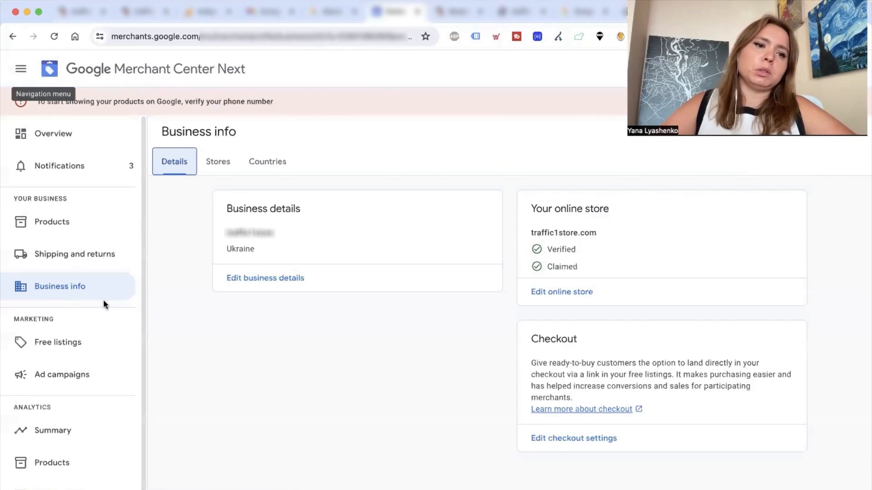
click(63, 234)
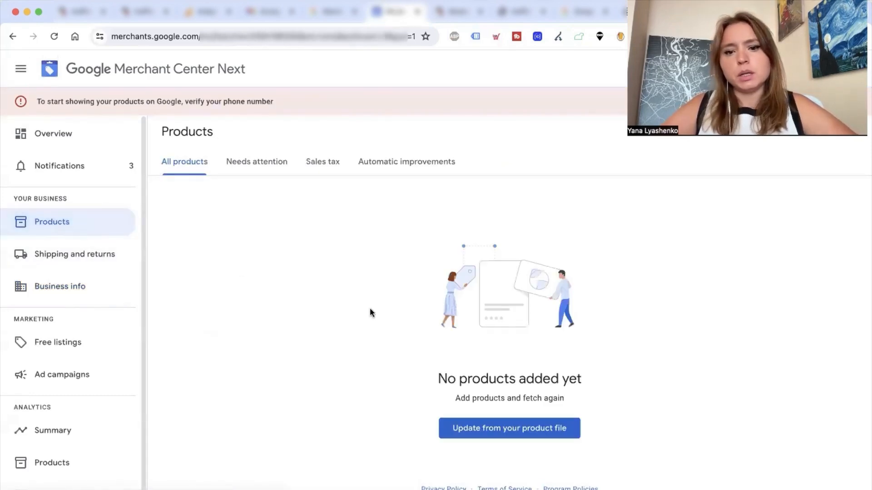
scroll(334, 420, down, 1)
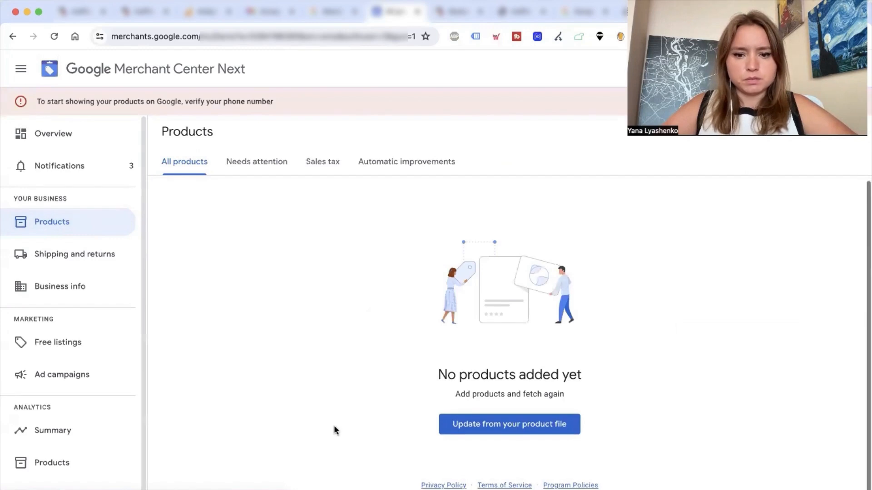
click(481, 429)
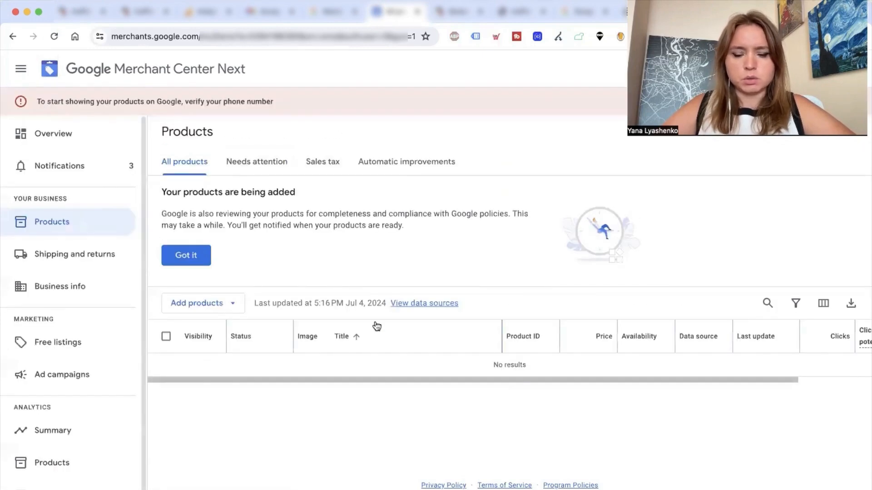
Step: Reload the products page and fetch the products from the product file again
click(54, 36)
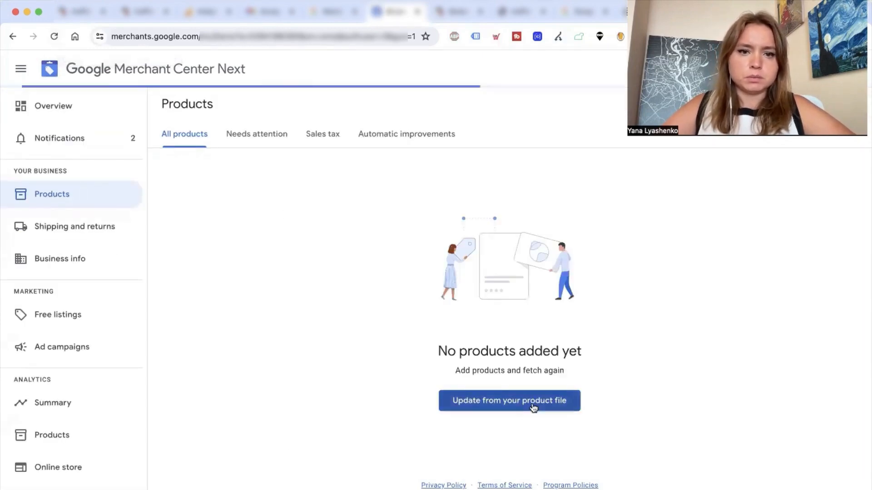
click(534, 408)
drag(448, 360, 526, 359)
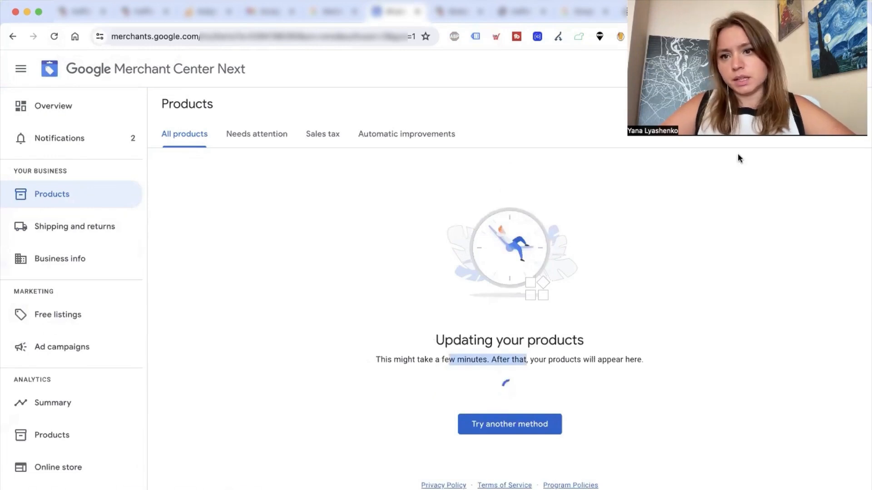
Step: Open PRODUCTS SOURCE 1 from the data sources and view the product list filtered by that source
click(686, 69)
click(708, 100)
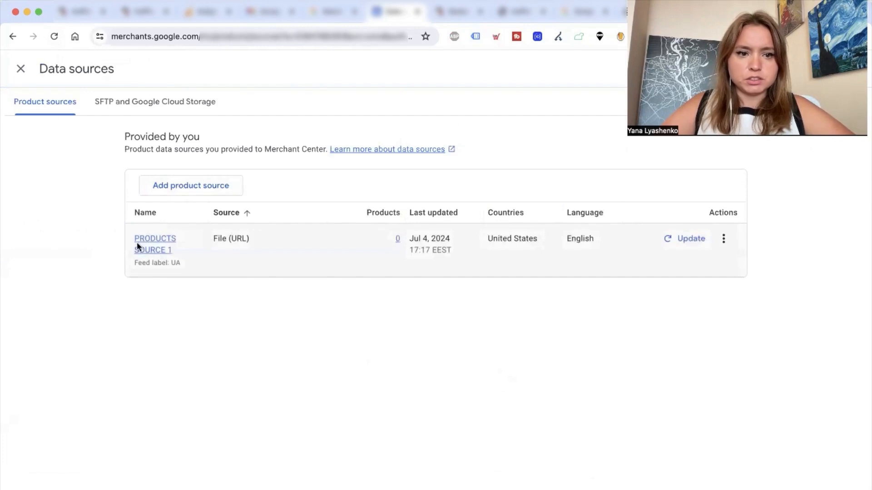
click(152, 239)
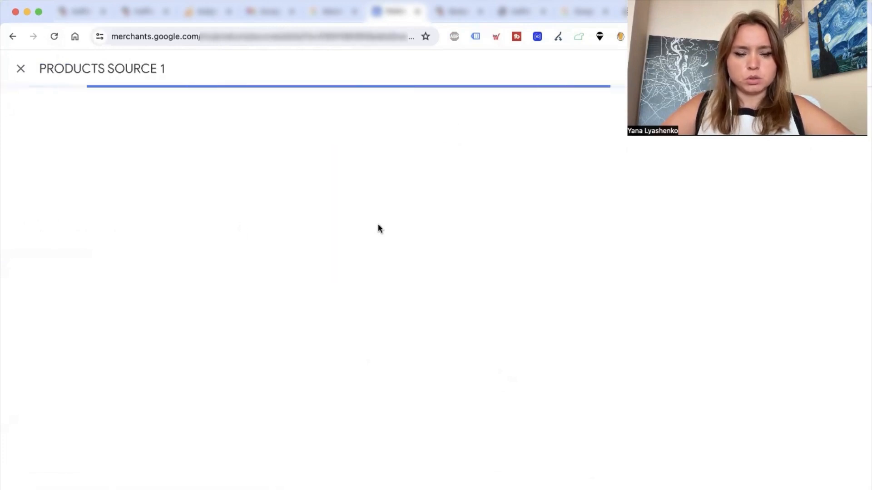
click(486, 155)
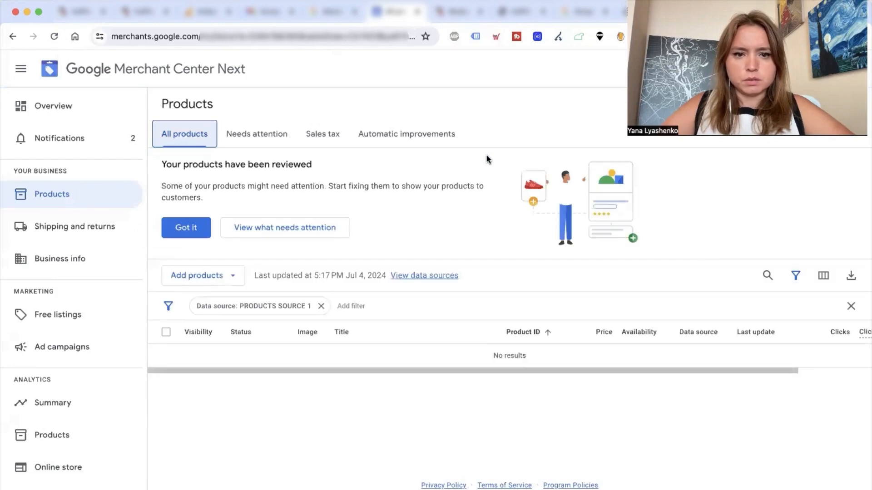
Step: Open product 1-1 from the filtered list, check its issues that need attention, and close its details
drag(494, 356, 512, 360)
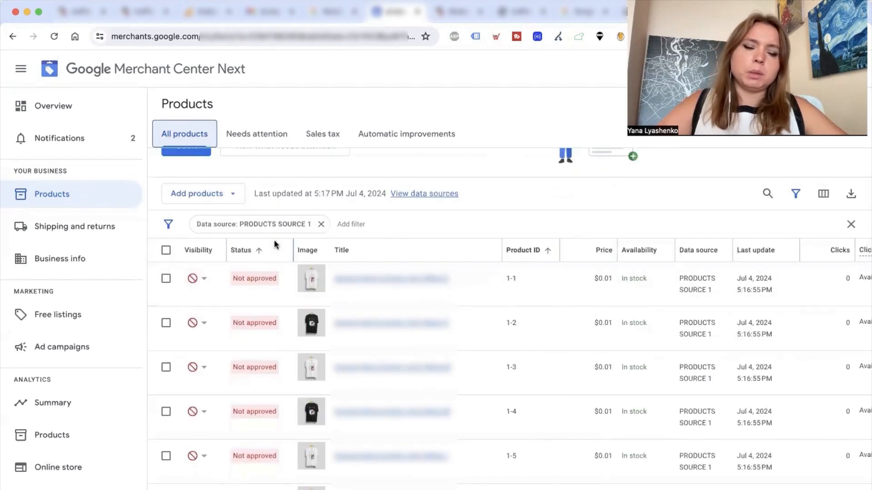
click(357, 278)
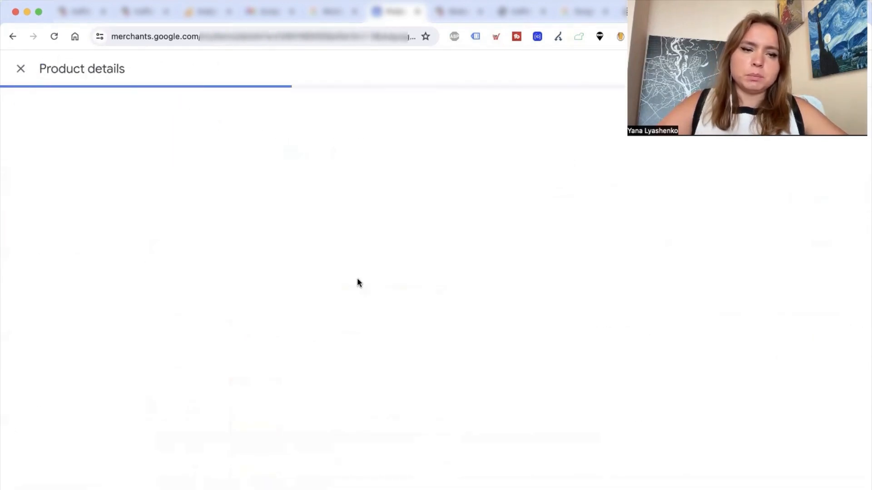
click(126, 102)
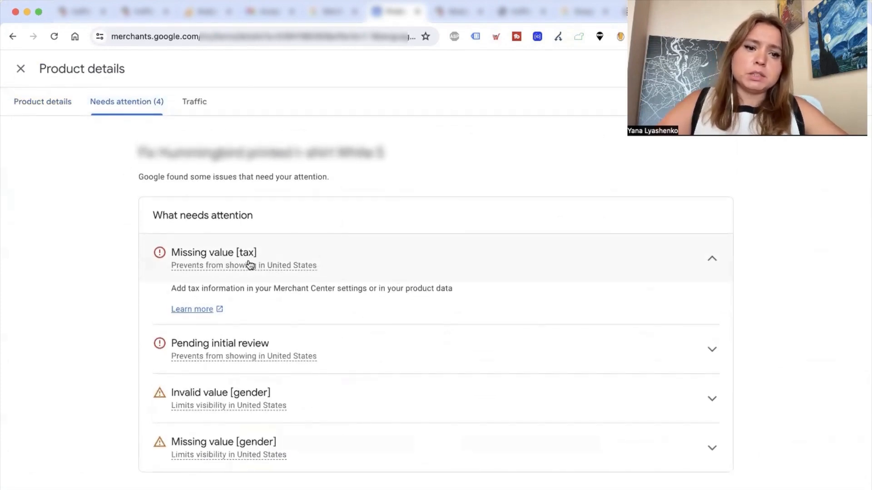
click(21, 70)
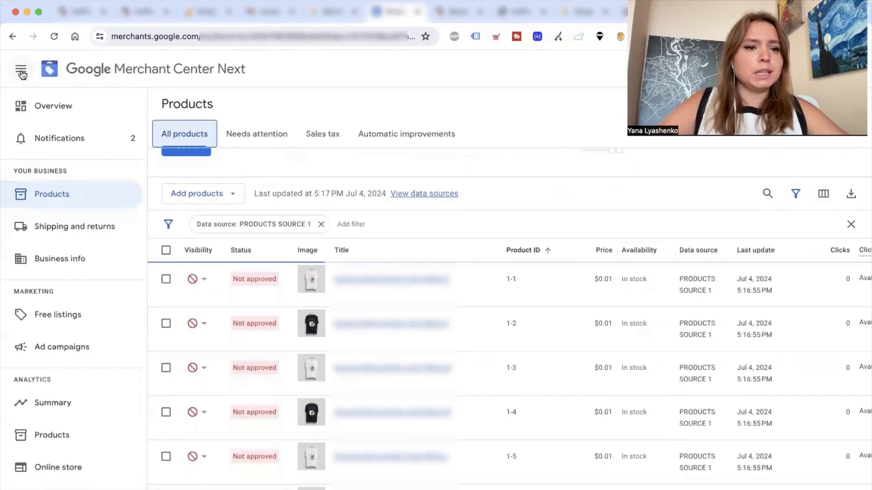
Step: Look through the business info, including the stores and the countries where the products appear
click(87, 259)
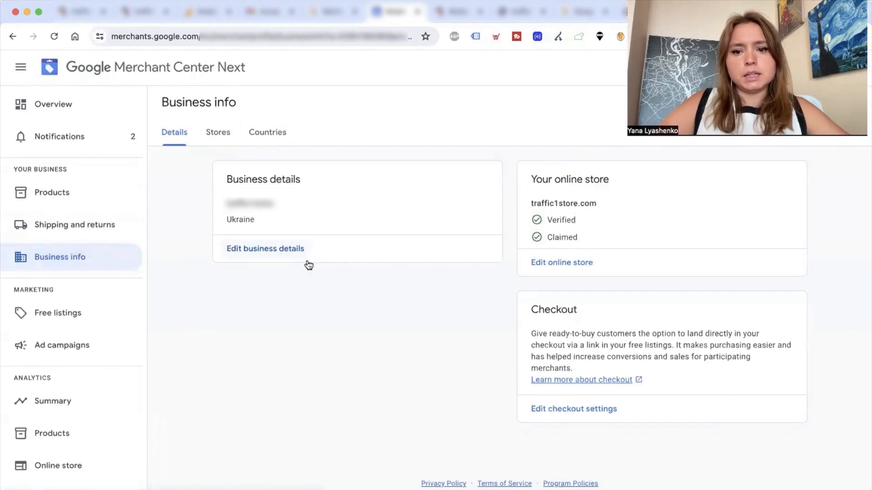
click(217, 134)
click(267, 135)
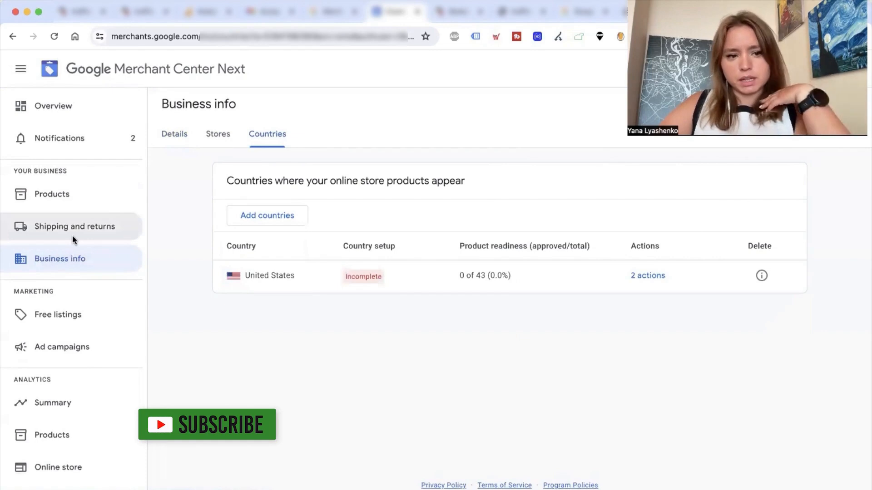
Step: Set up sales tax from the overview checklist for all U.S. states, automatic based on customer location, and save
click(55, 112)
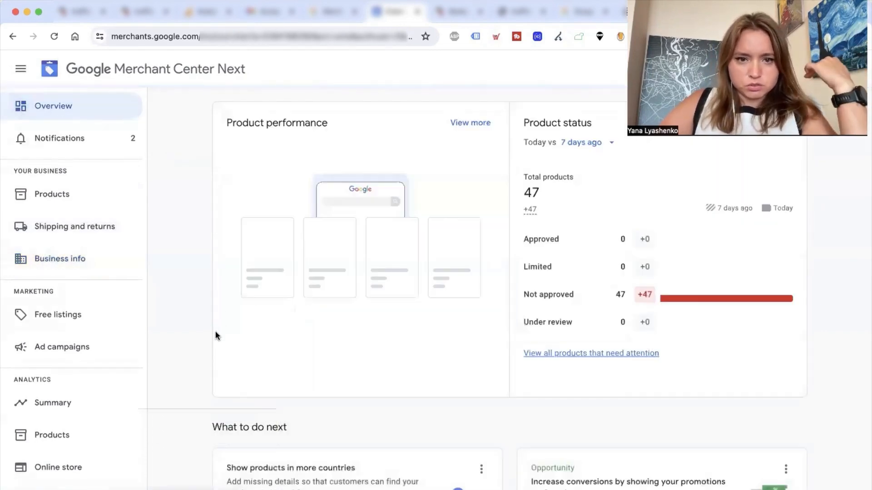
scroll(403, 314, up, 4)
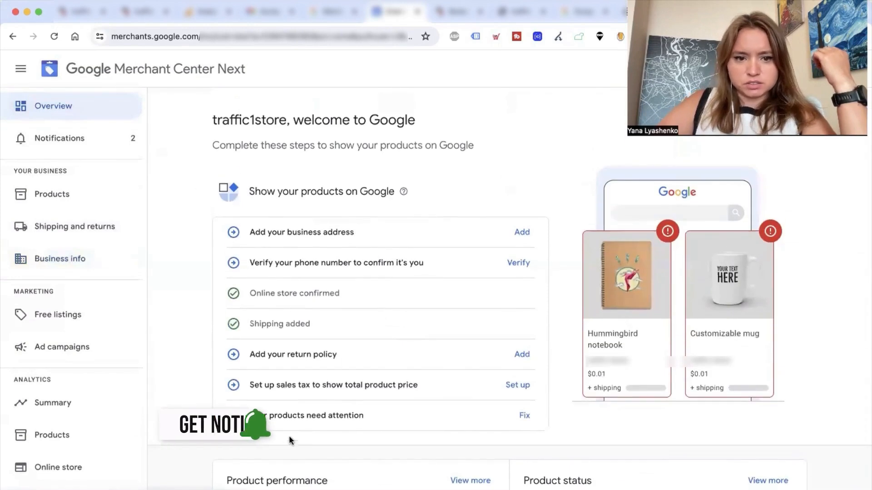
drag(278, 384, 387, 386)
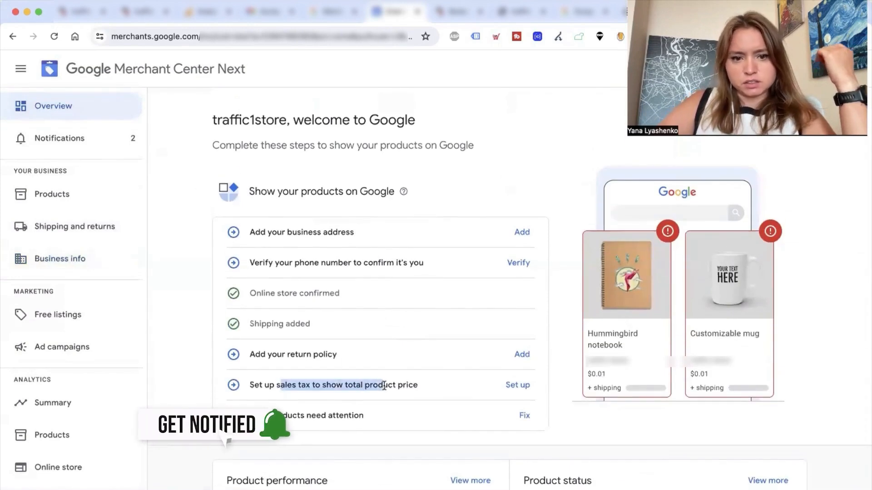
click(518, 385)
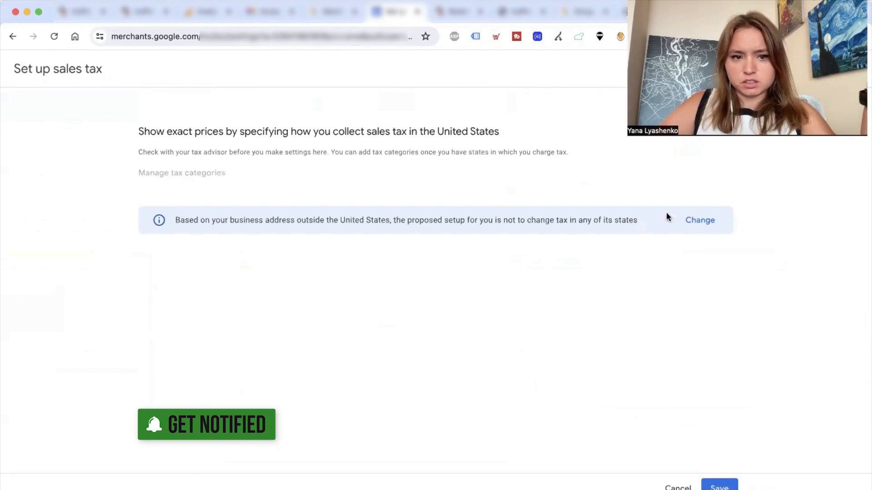
click(711, 223)
click(163, 228)
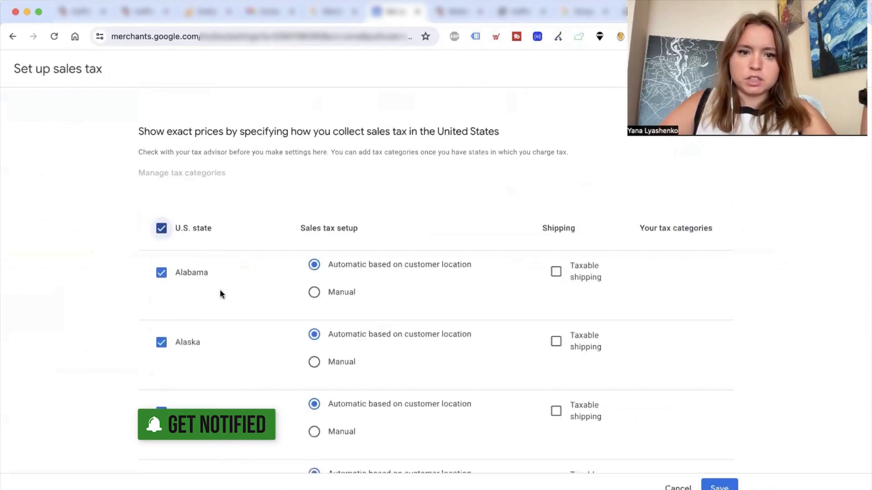
scroll(219, 291, down, 20)
scroll(524, 464, down, 15)
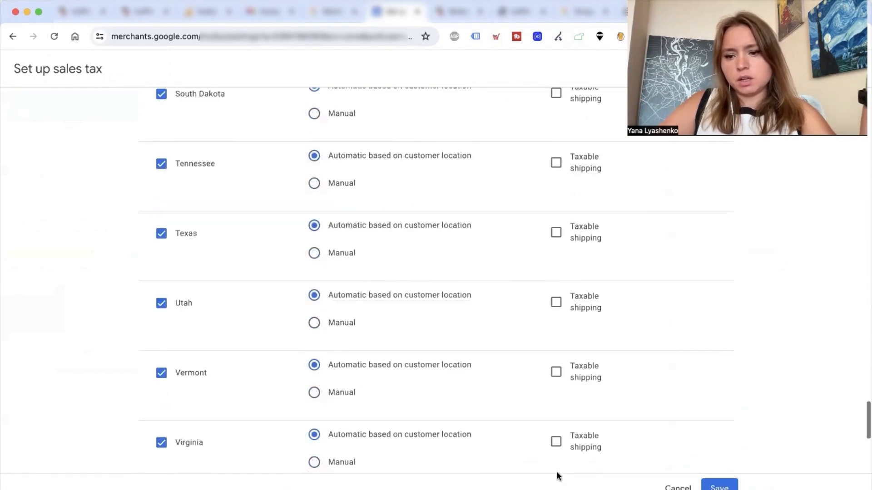
click(718, 485)
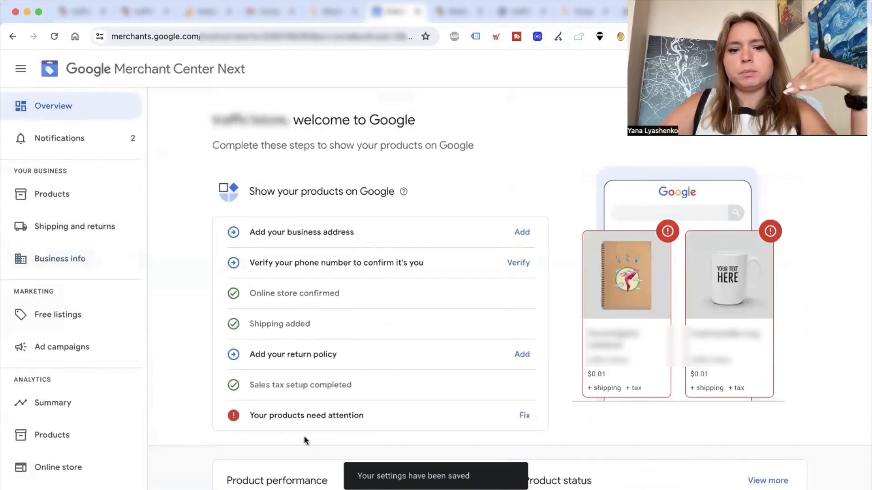
Step: Return to the products and view the list filtered by PRODUCTS SOURCE 1 through the data sources
click(79, 206)
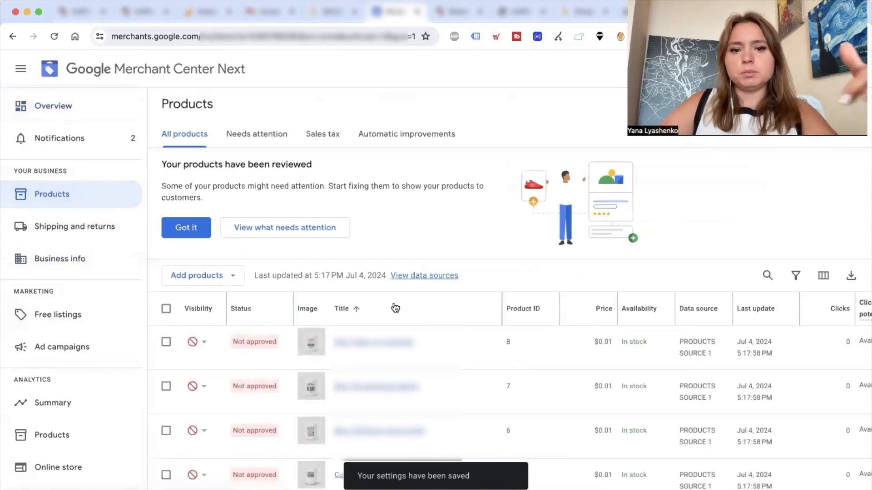
scroll(395, 308, down, 3)
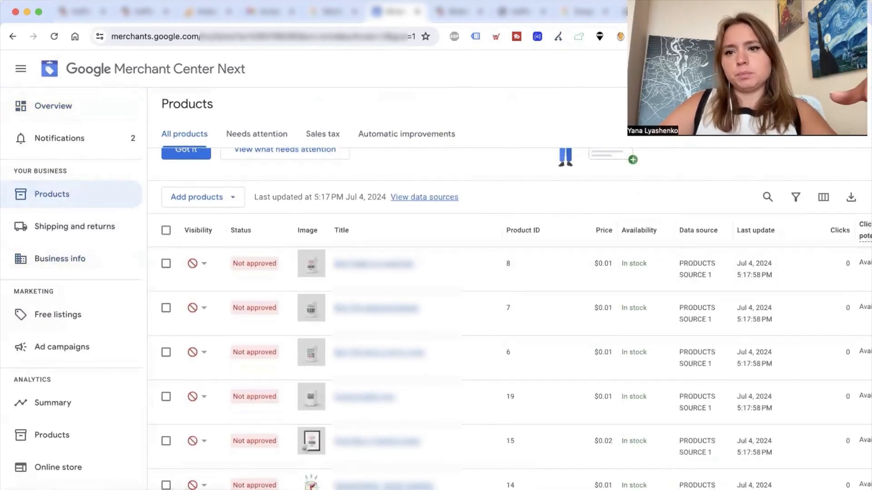
click(687, 69)
click(711, 101)
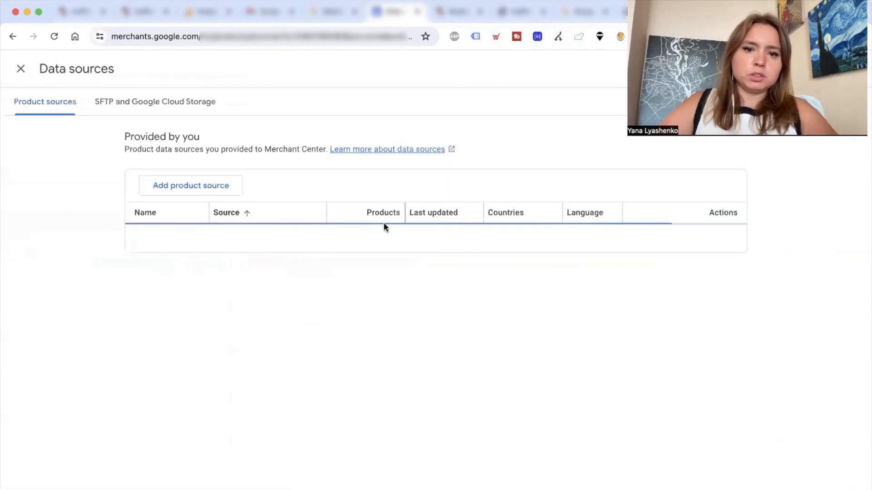
click(394, 238)
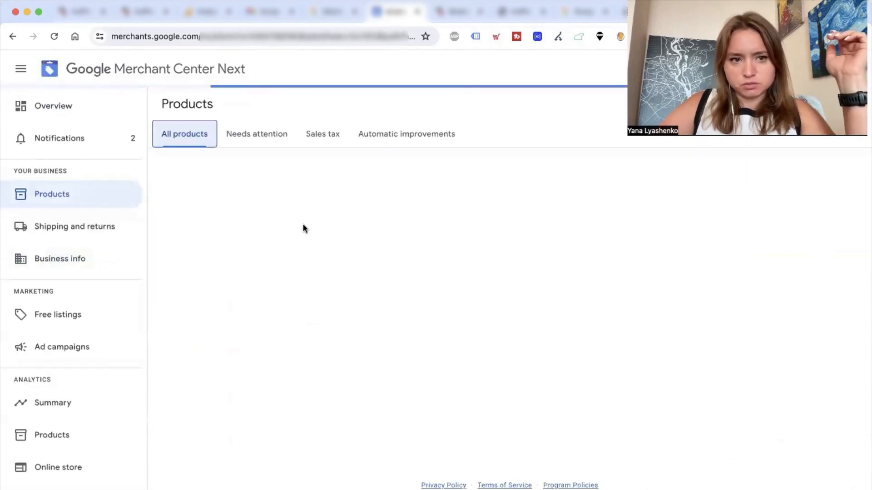
scroll(564, 219, down, 5)
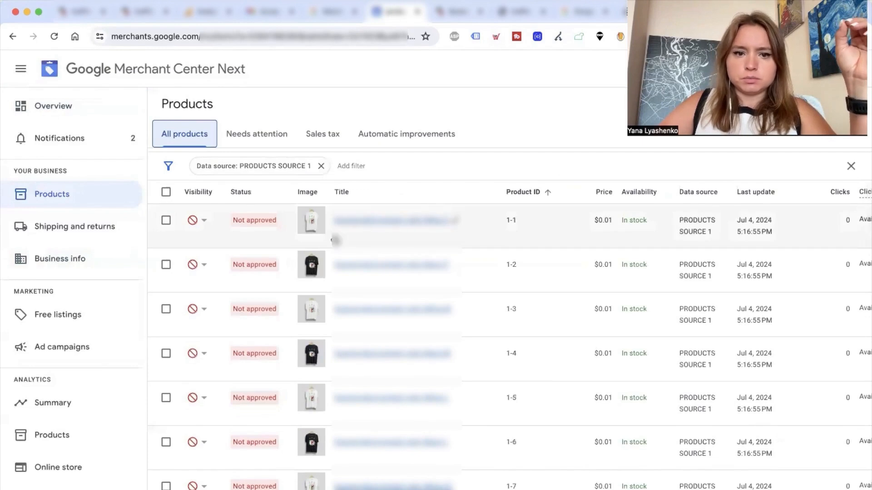
Step: Open product 1-2 and examine its issues that need attention, including tax, initial review and missing gender
click(353, 265)
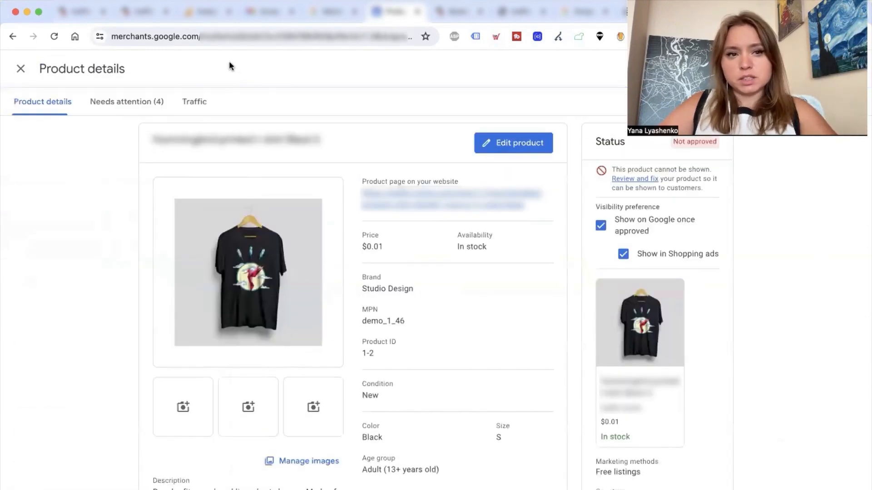
click(152, 101)
drag(173, 249, 285, 273)
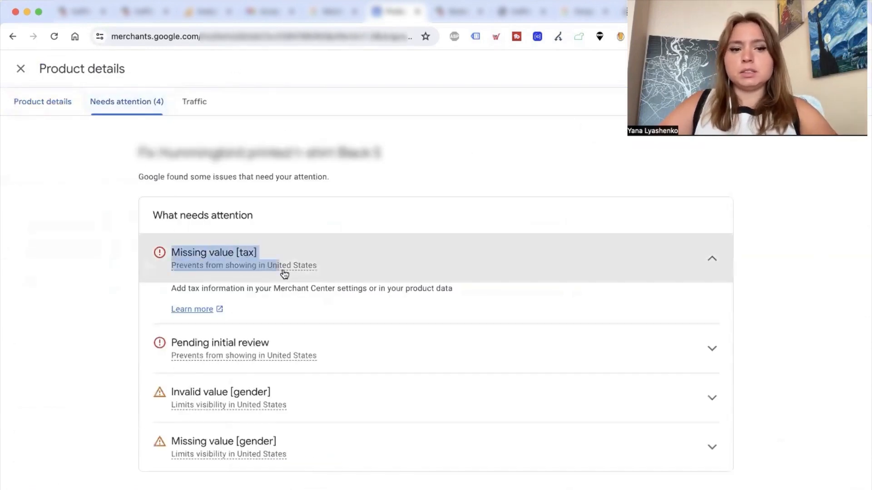
click(299, 360)
click(296, 362)
click(312, 403)
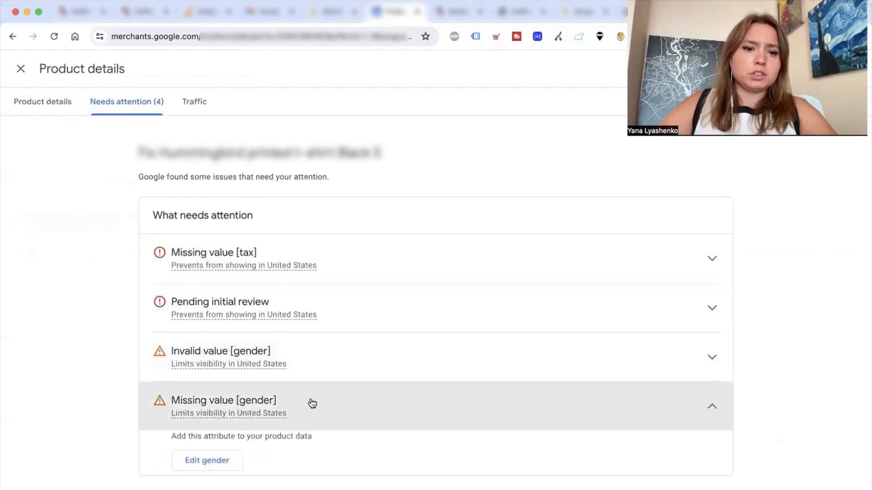
click(312, 403)
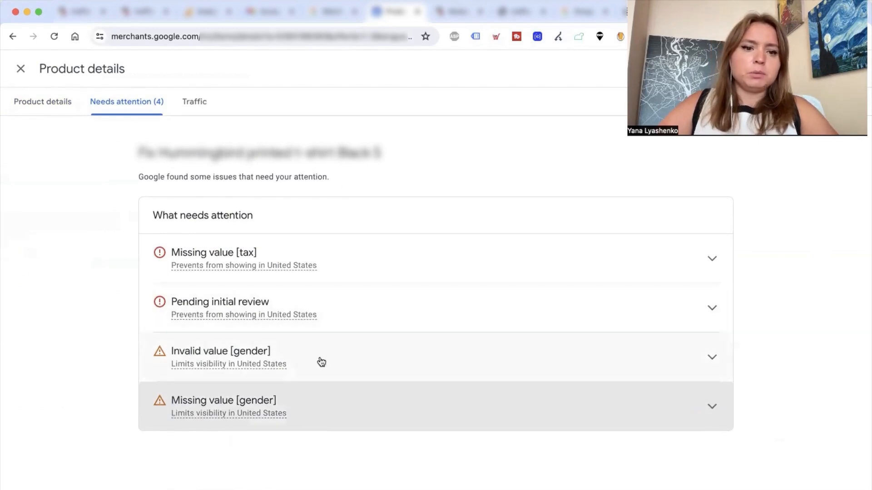
Step: Fix the product's invalid gender value by setting Gender to Unisex and applying the edit
click(308, 358)
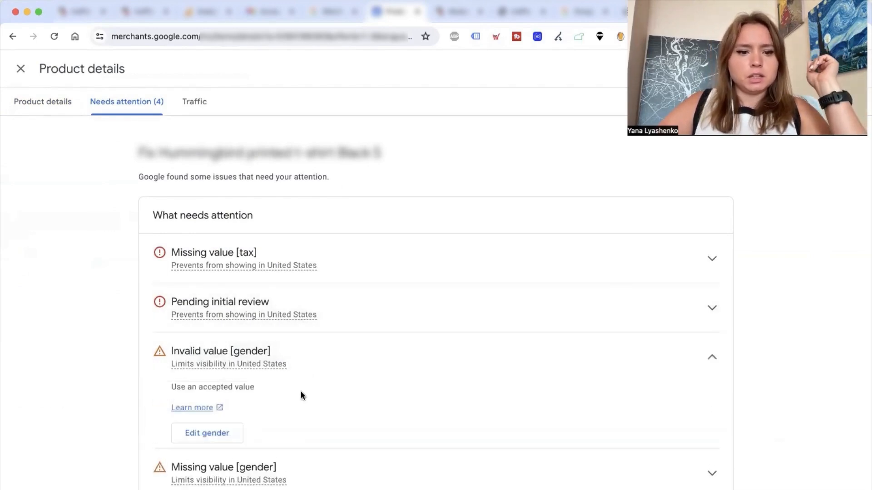
scroll(302, 397, down, 1)
click(217, 412)
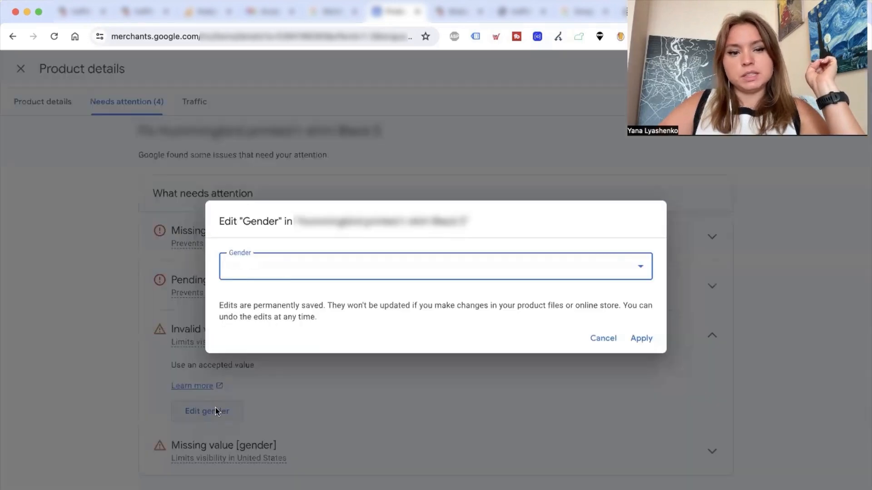
click(329, 263)
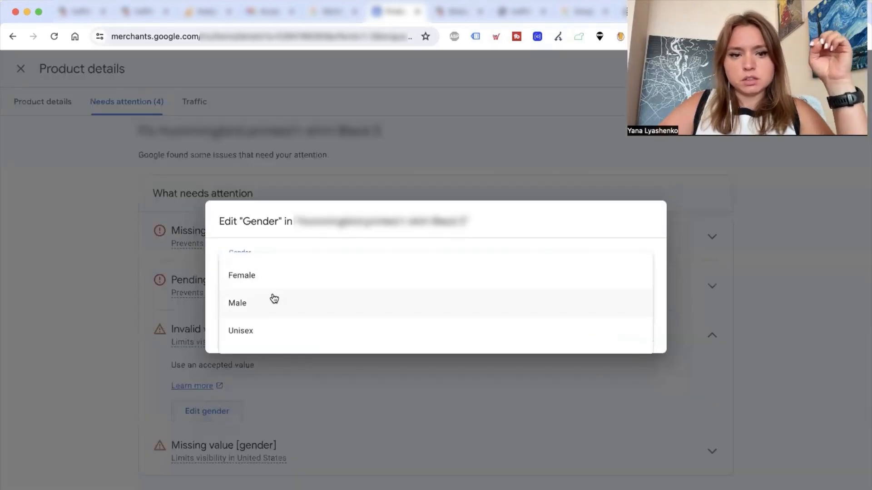
click(272, 332)
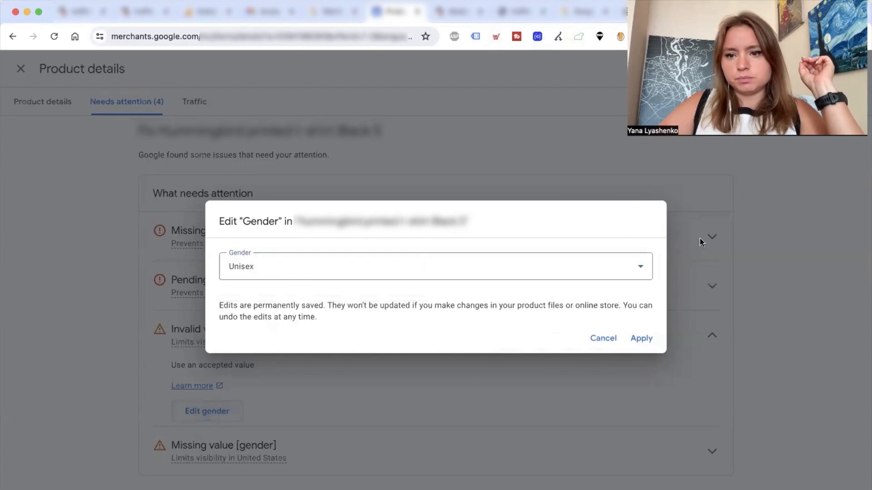
click(641, 338)
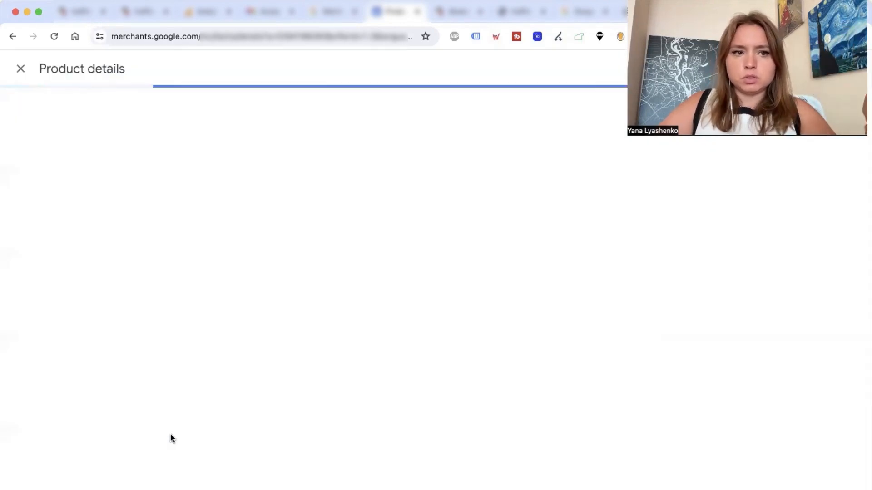
Step: Read the product's pending initial review issue, close its details, and check the product statuses down the list
scroll(327, 366, down, 1)
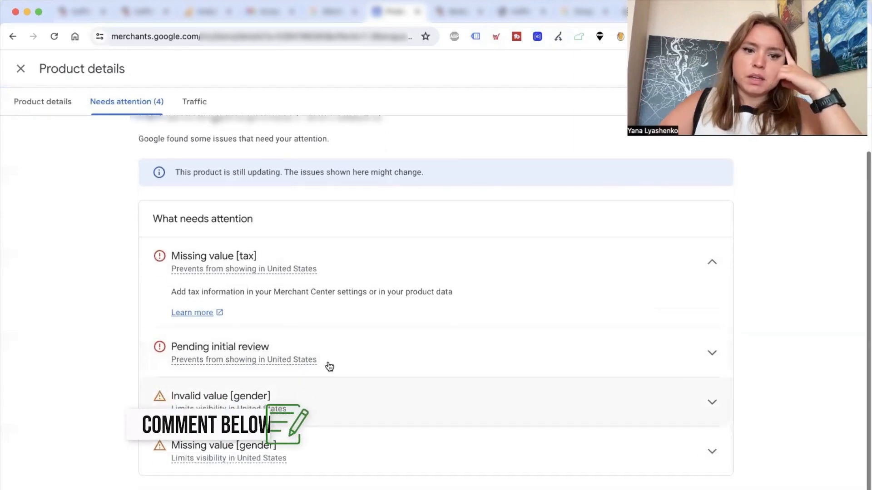
click(345, 358)
scroll(294, 374, down, 1)
drag(221, 341, 409, 350)
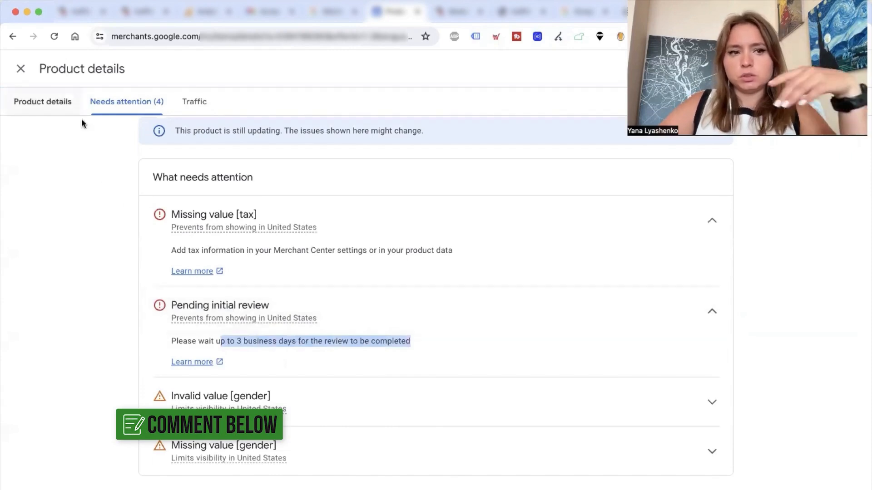
click(22, 71)
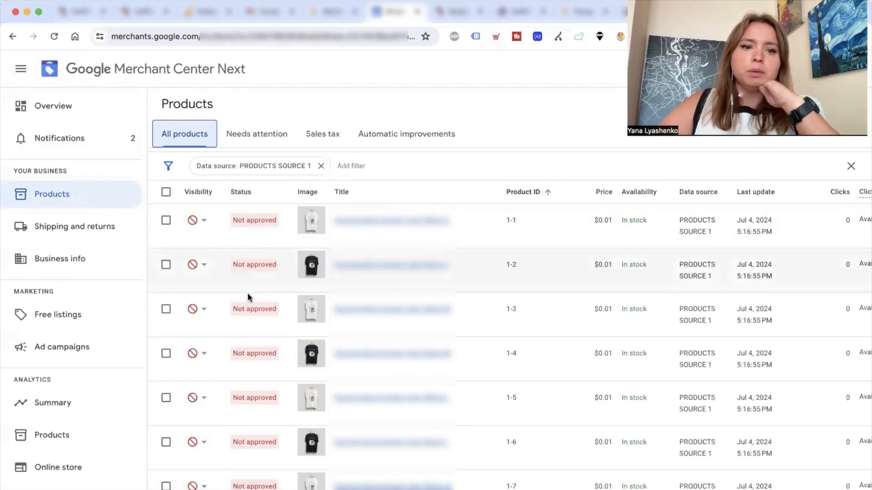
scroll(241, 408, down, 20)
scroll(237, 395, down, 10)
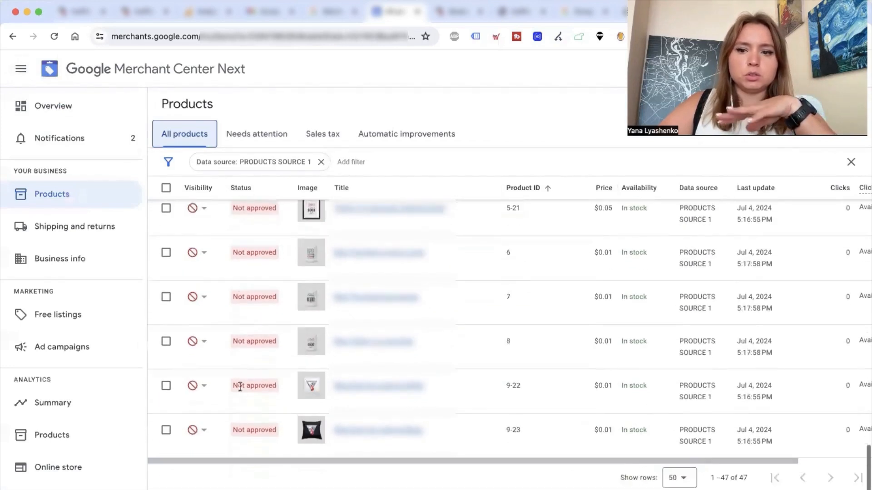
Step: Review the setup checklist and the product performance and status on the overview
click(53, 109)
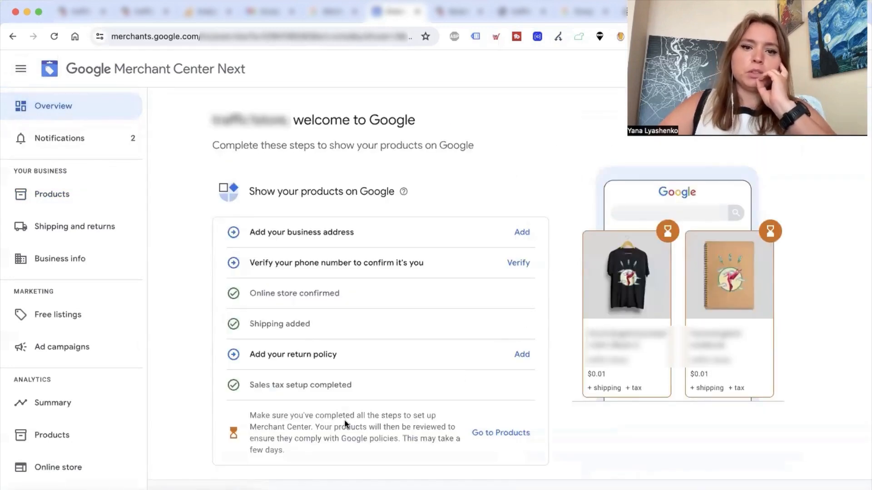
scroll(267, 411, down, 10)
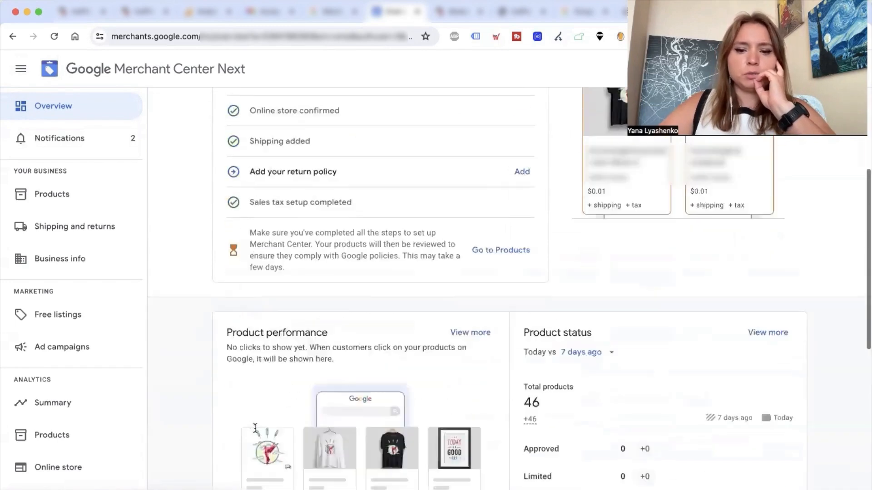
scroll(254, 429, up, 10)
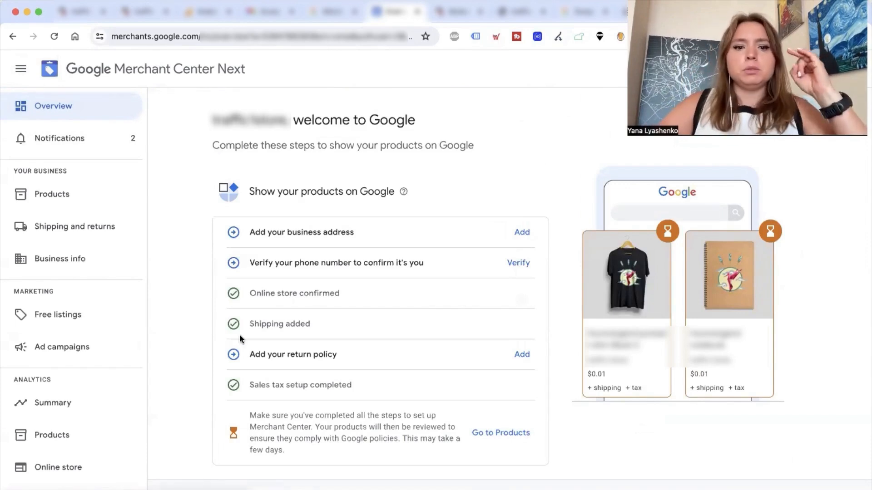
drag(250, 292, 336, 298)
click(298, 236)
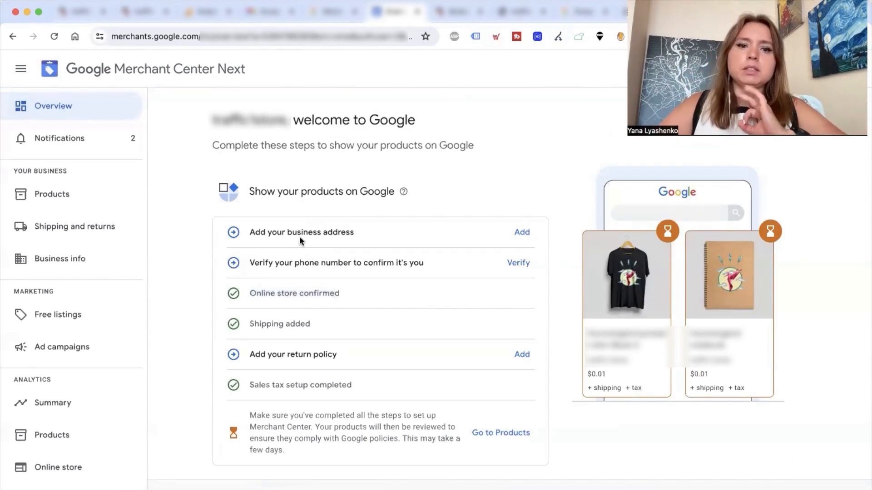
Step: Review the phone verification, shipping, return policy and sales tax items in the overview's setup checklist
drag(295, 263, 429, 272)
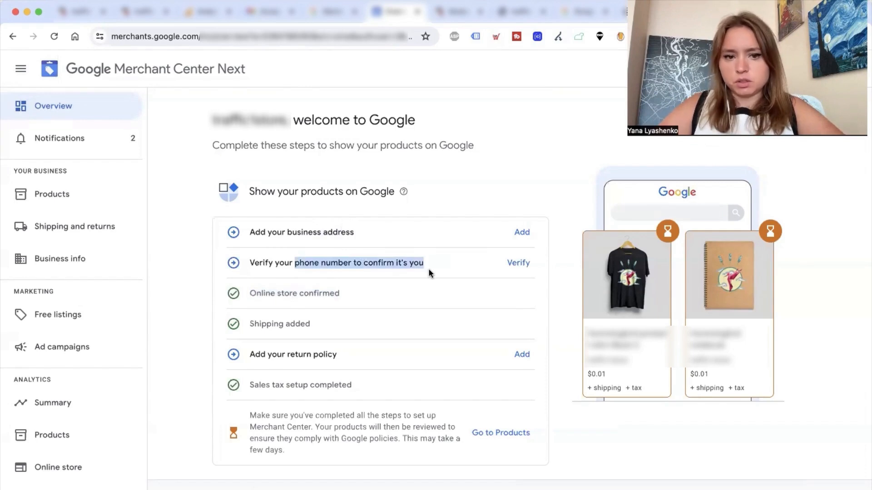
drag(263, 324, 319, 326)
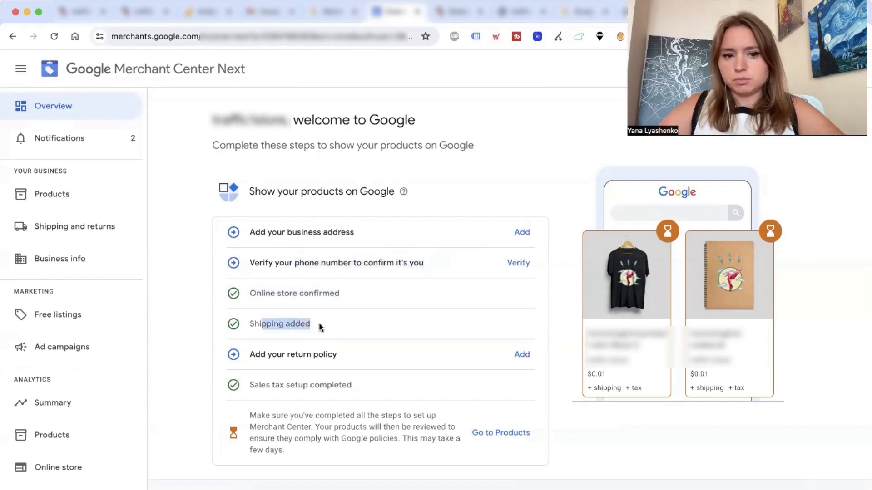
drag(268, 354, 344, 360)
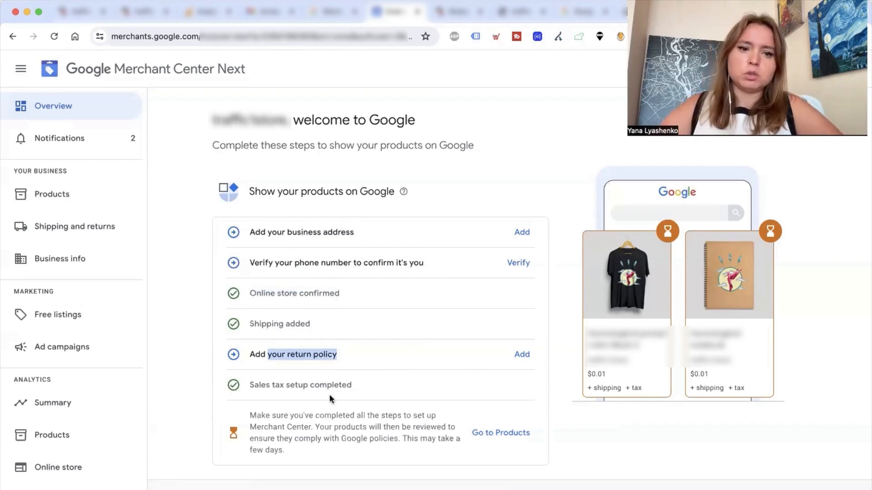
drag(255, 385, 400, 402)
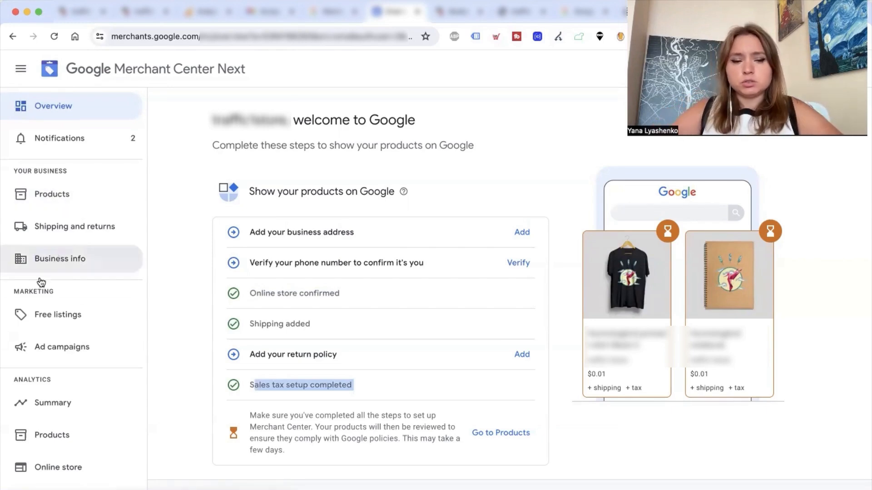
Step: Open the ad campaigns page and read its introduction to advertising products on Google Ads channels
click(51, 345)
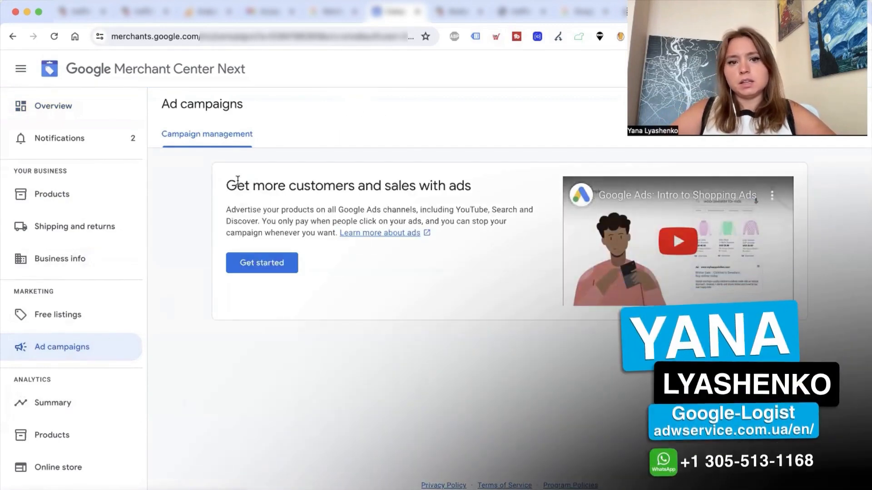
drag(227, 185, 313, 232)
click(266, 211)
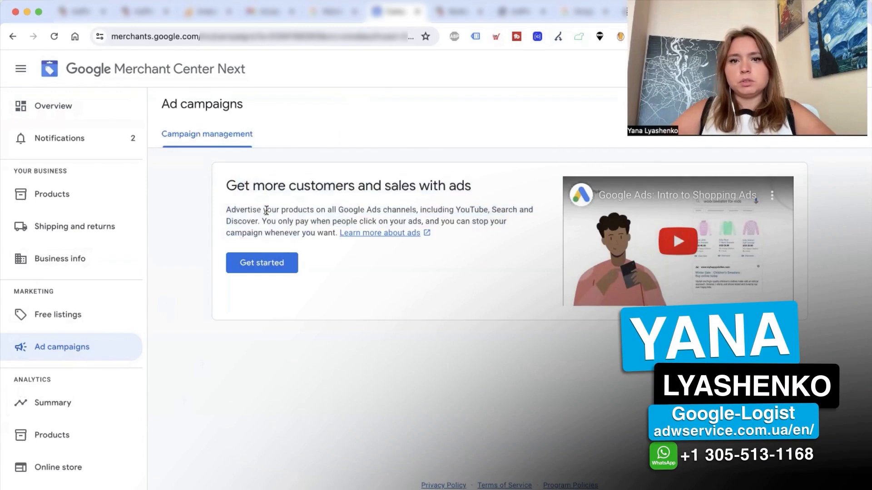